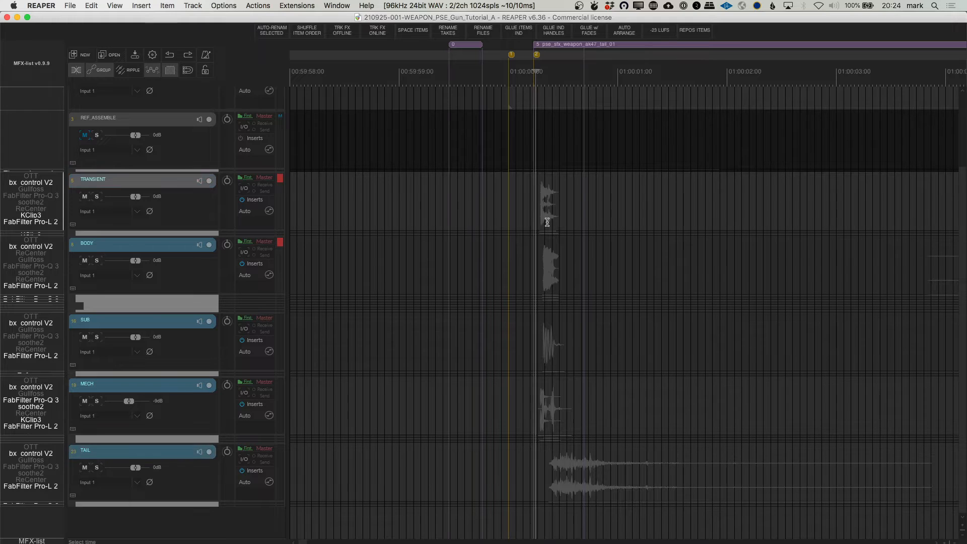
Expand the TRANSIENT folder to look at its child tracks 6 and 7, and collapse it again
click(72, 227)
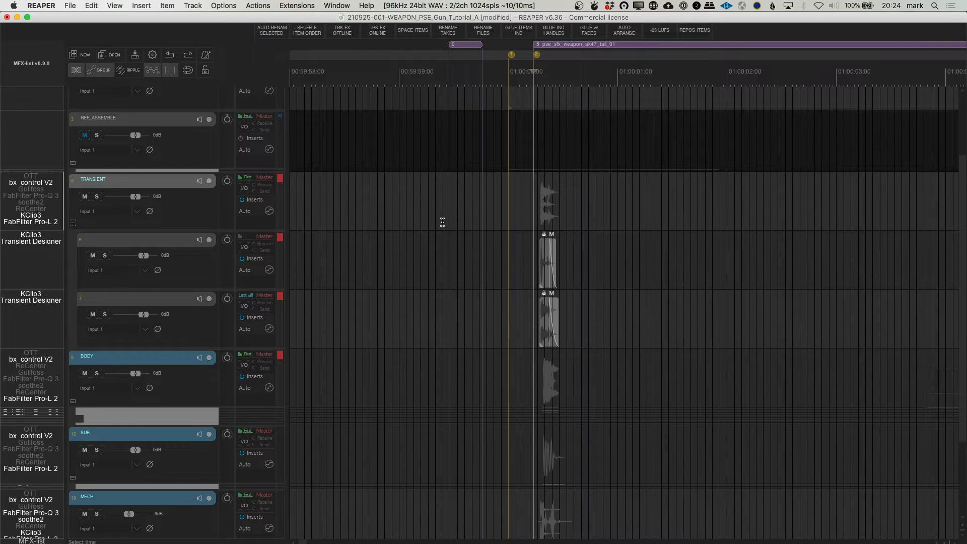
click(477, 224)
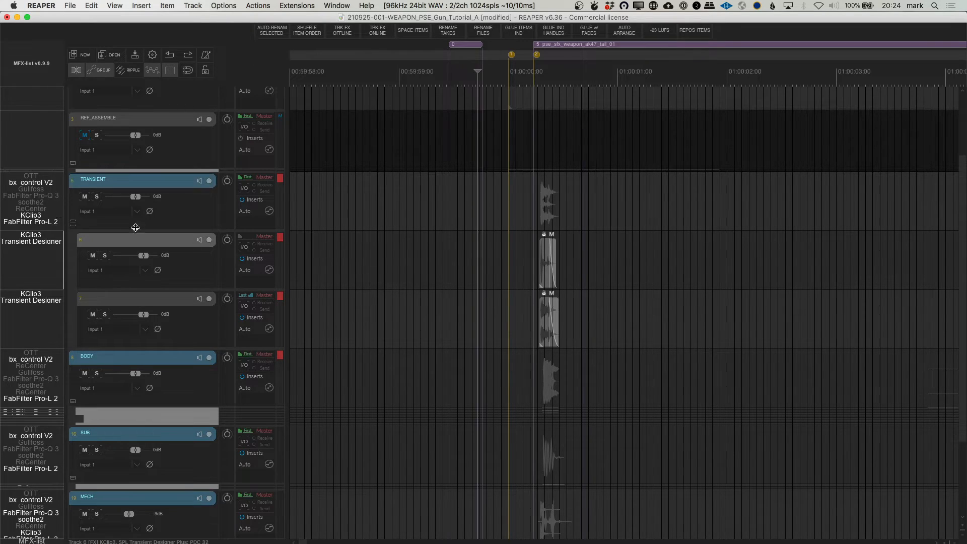
click(72, 222)
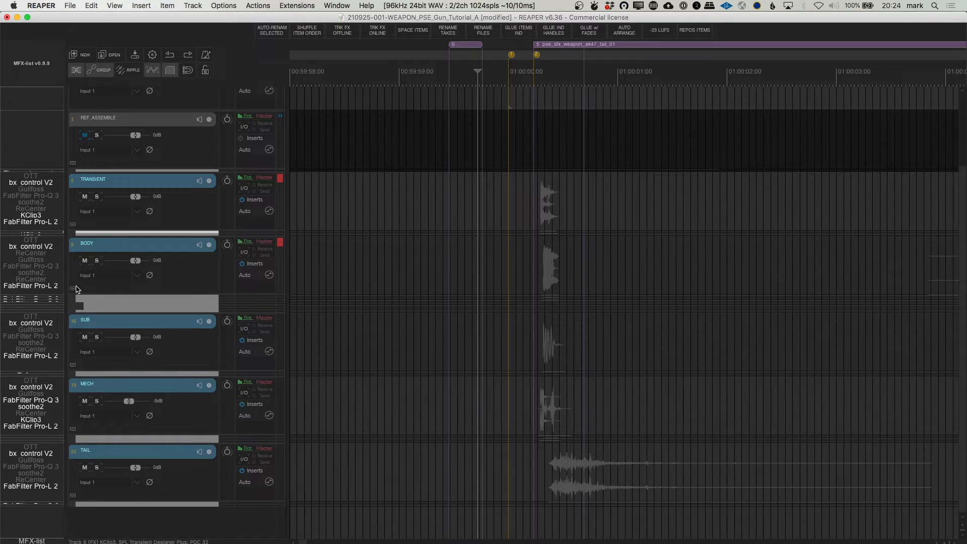
Expand the BODY folder, solo it, and frame its AK-47 items closely around the gunshot
click(73, 290)
click(97, 260)
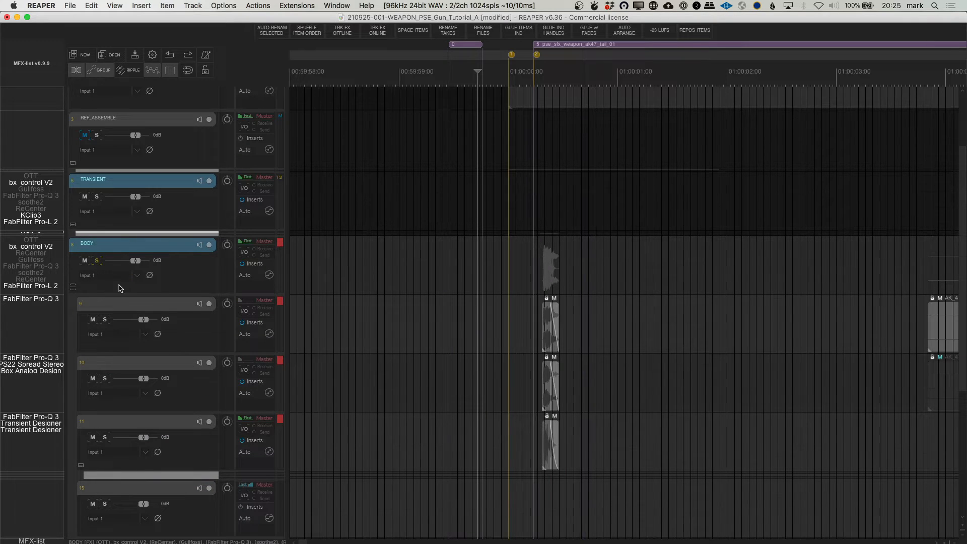
click(622, 327)
key([)
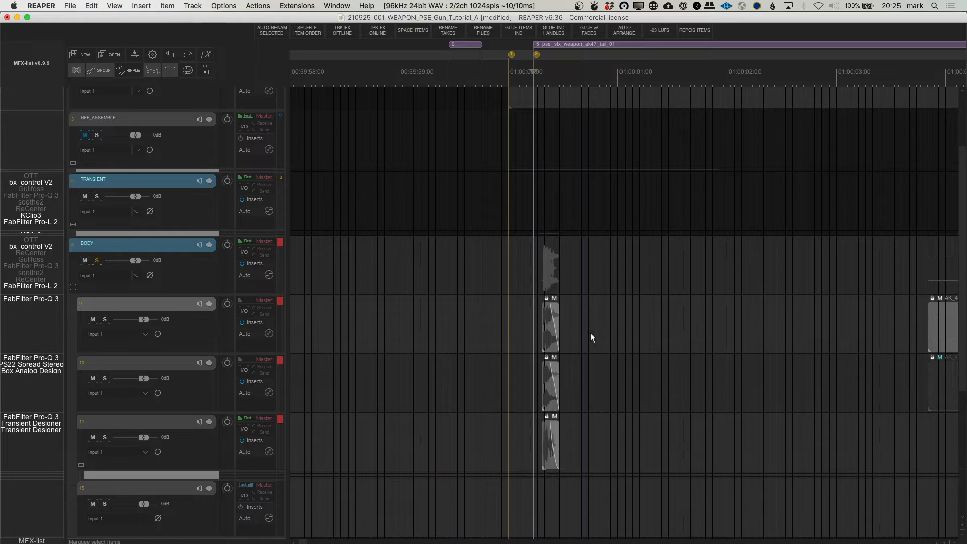
scroll(591, 328, up, 3)
scroll(591, 327, up, 6)
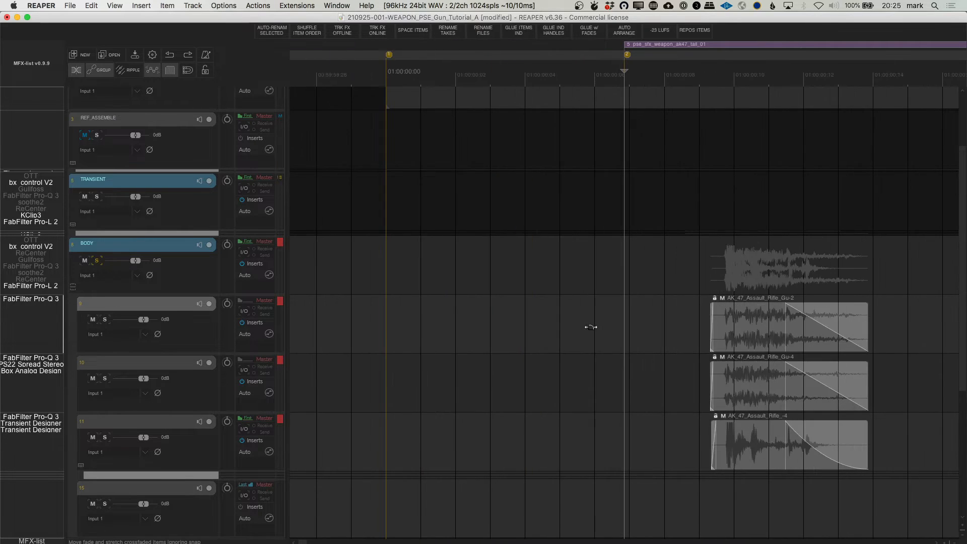
scroll(591, 326, down, 3)
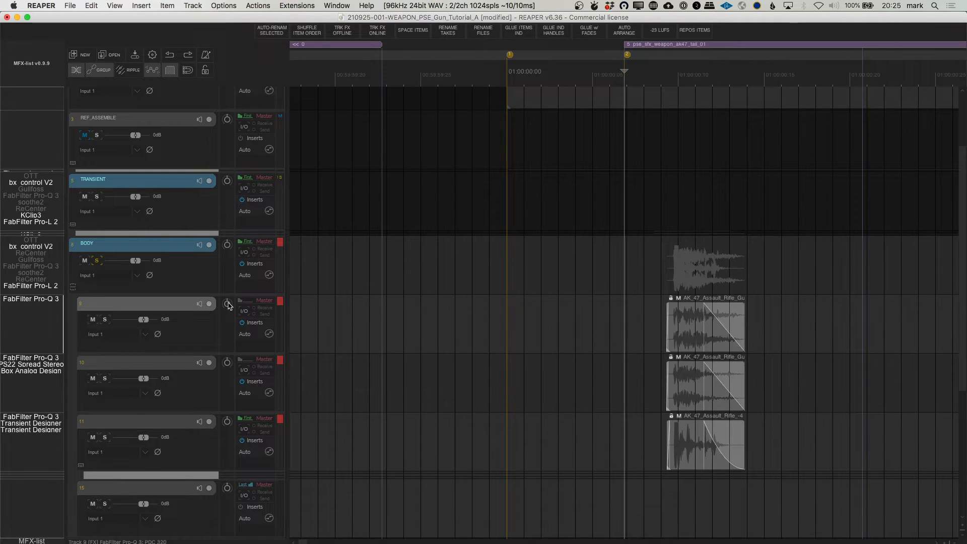
Bypass the inserts on BODY child tracks 9, 10 and 11
click(242, 323)
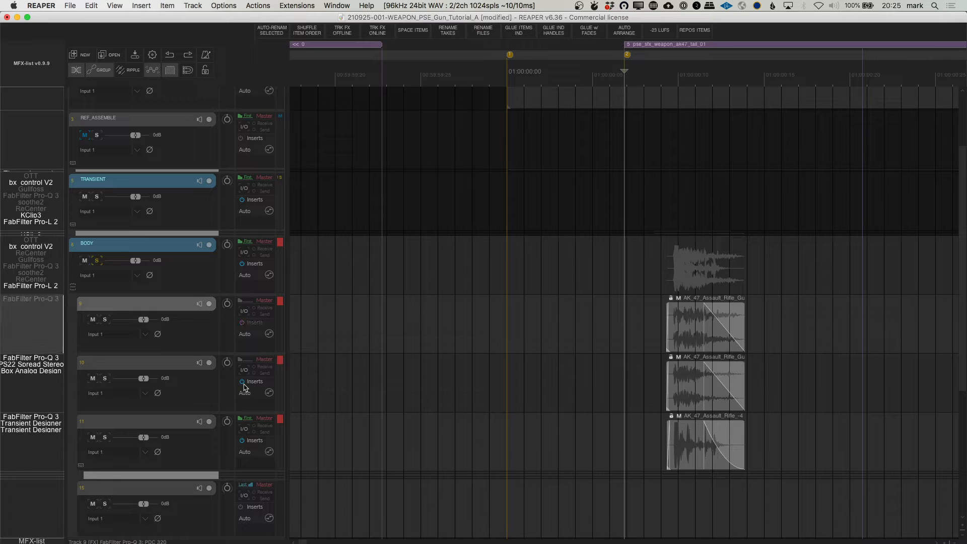
click(242, 382)
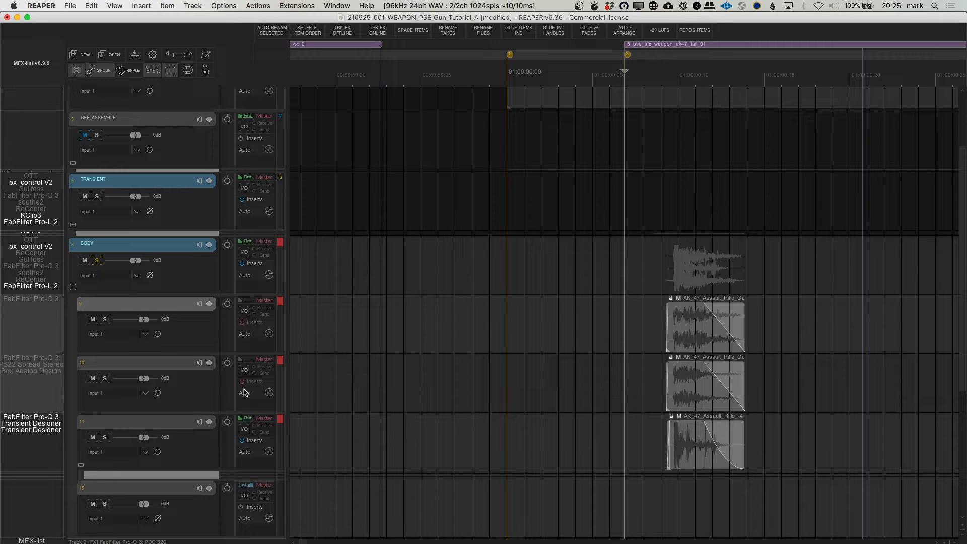
click(241, 440)
Play the soloed BODY layers together from just before the gunshot with their child-track inserts bypassed
click(650, 325)
click(619, 319)
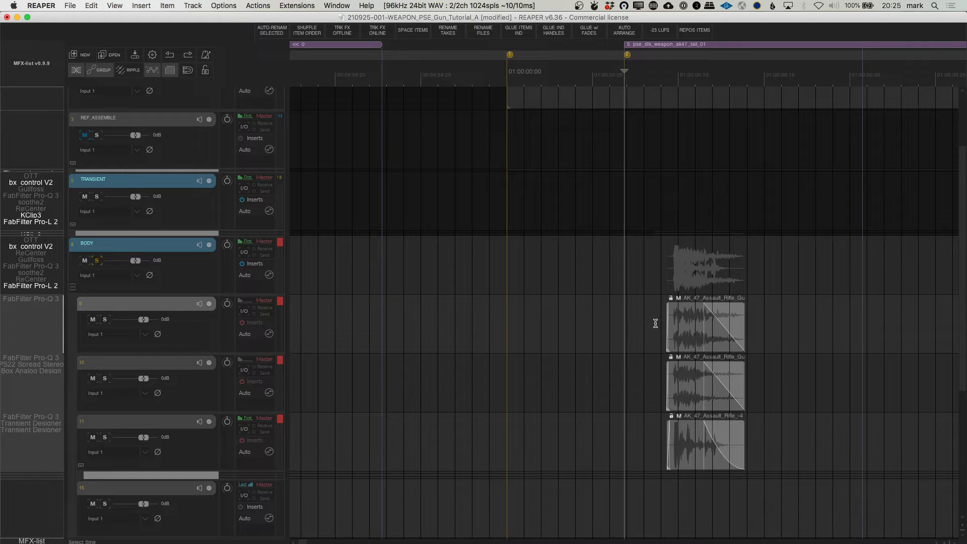
click(633, 319)
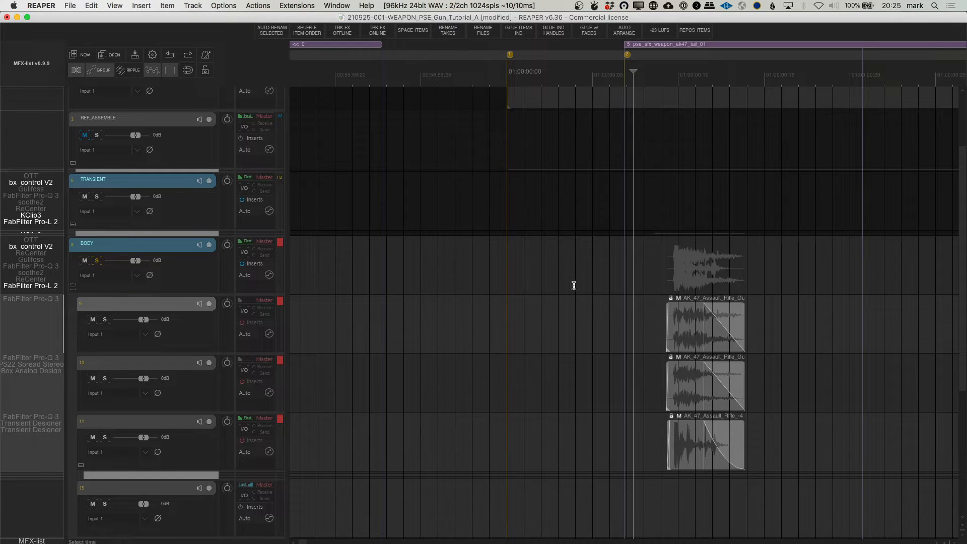
key(space)
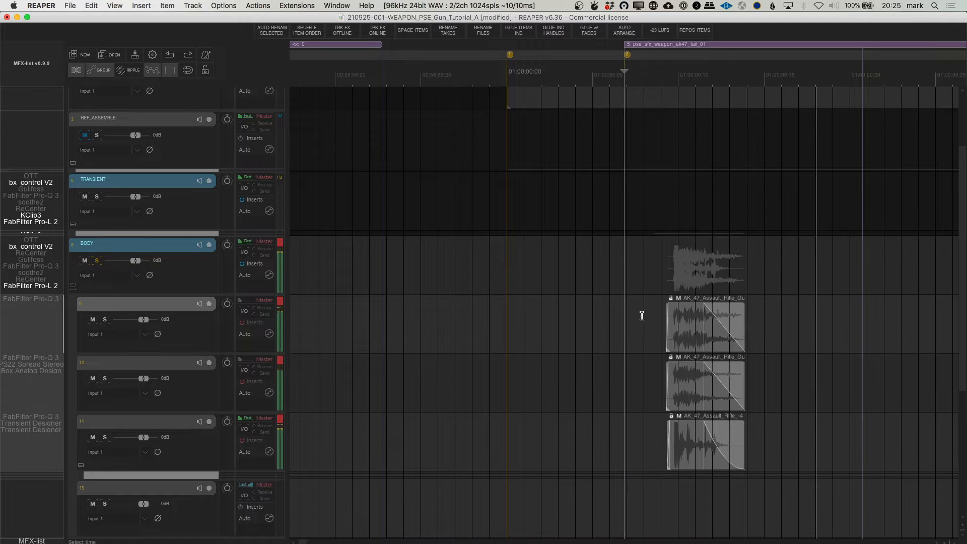
key(space)
Audition the unprocessed tracks 9, 10 and 11 one at a time in solo, clearing each solo after listening
key(F6)
click(629, 319)
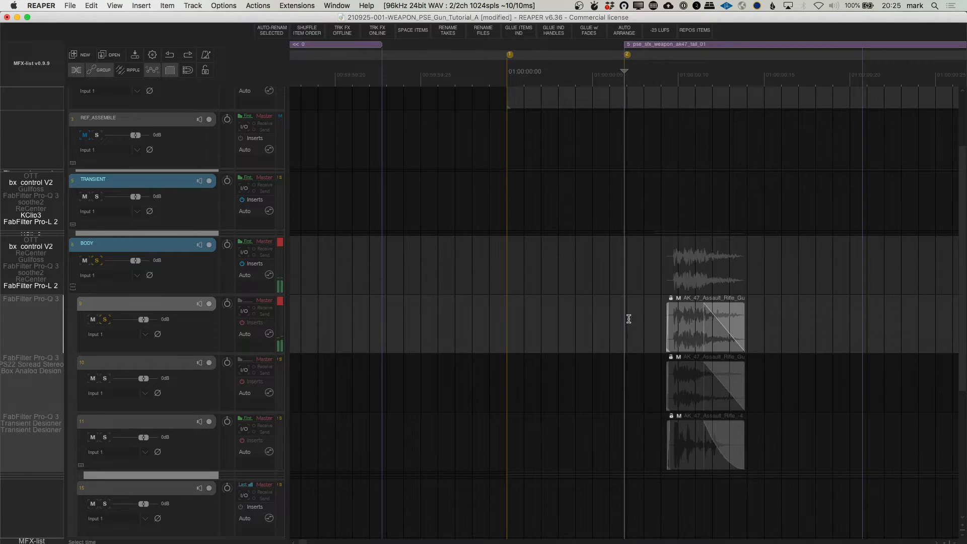
key(space)
key(F6)
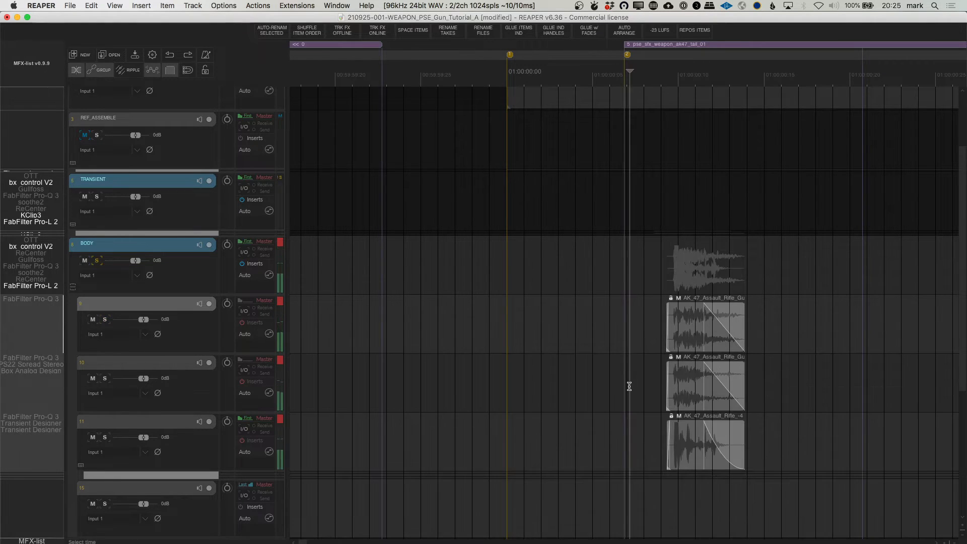
click(629, 386)
key(F6)
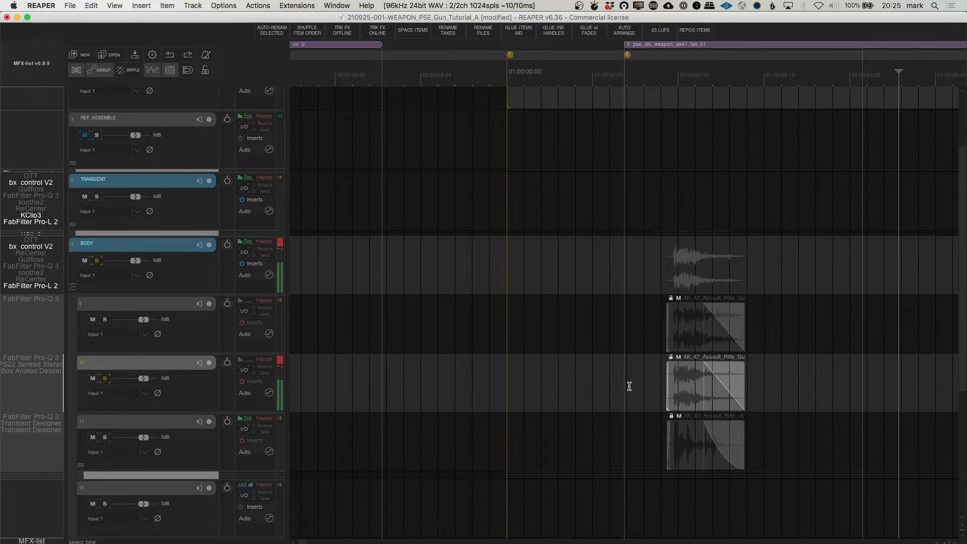
key(F6)
click(630, 434)
key(F6)
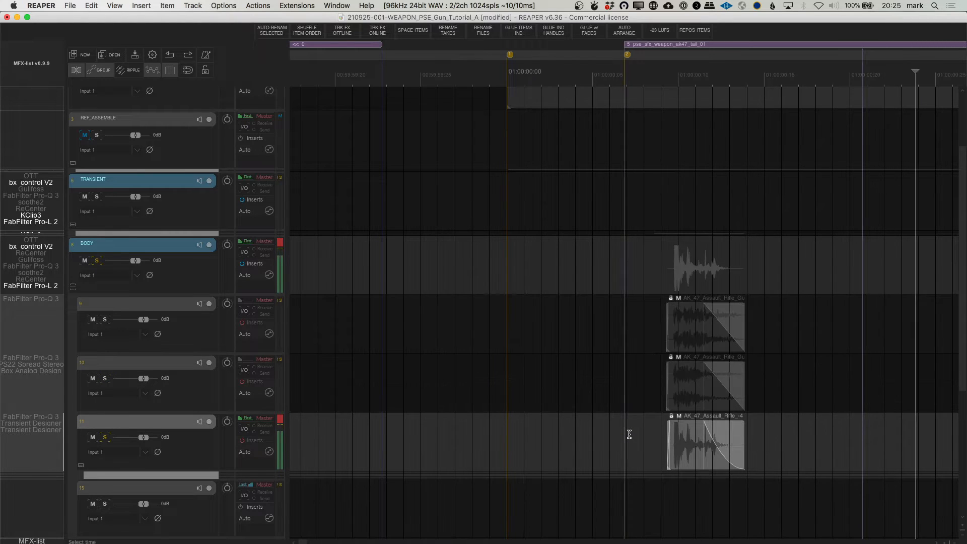
key(F6)
Solo track 9, re-enable its inserts, play the processed layer, and clear the solo
click(623, 312)
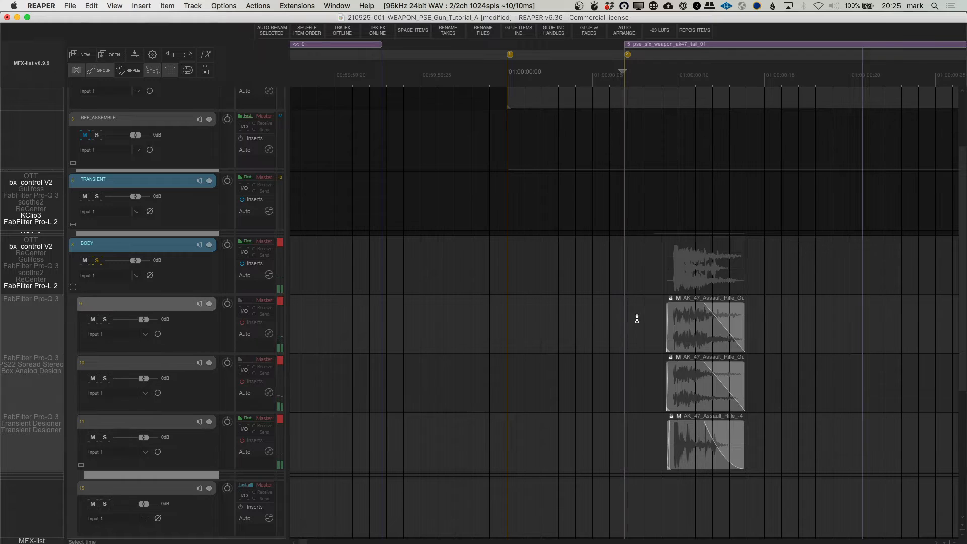
key(F6)
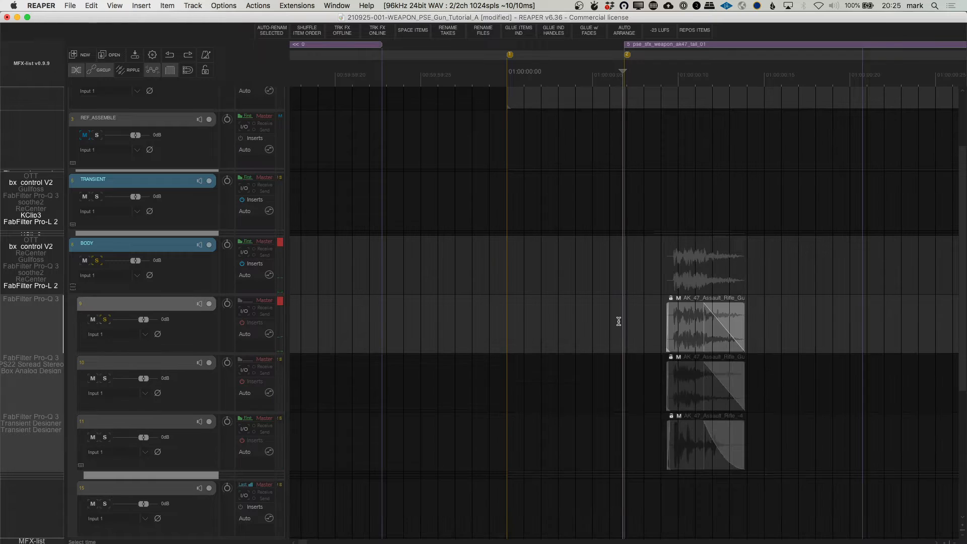
click(242, 322)
key(space)
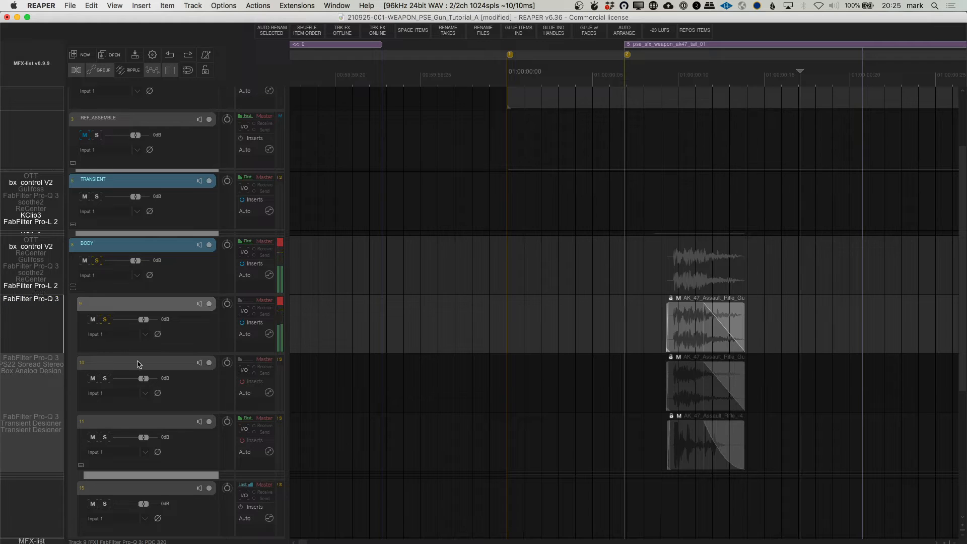
click(106, 319)
Solo track 10, re-enable its inserts for a processed listen, and clear the solo
click(120, 385)
key(F6)
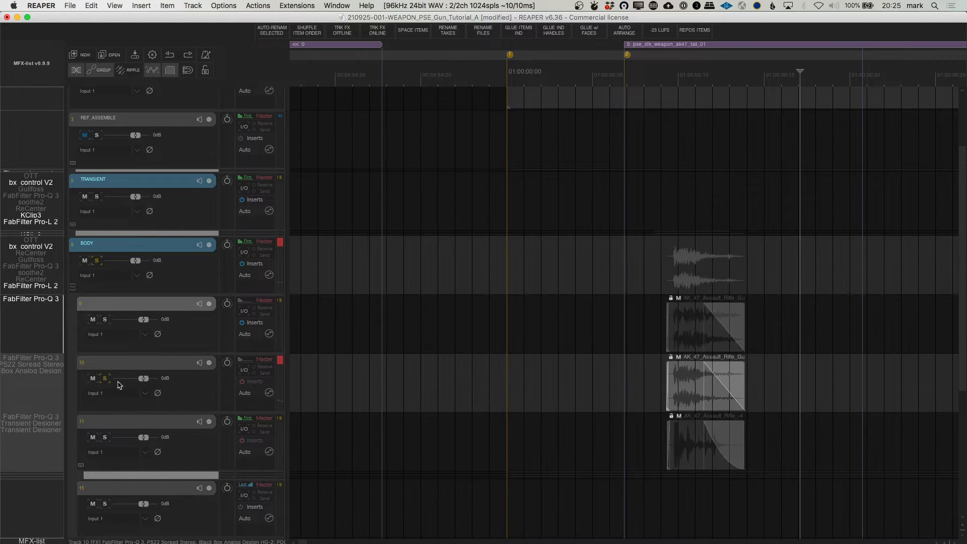
click(242, 382)
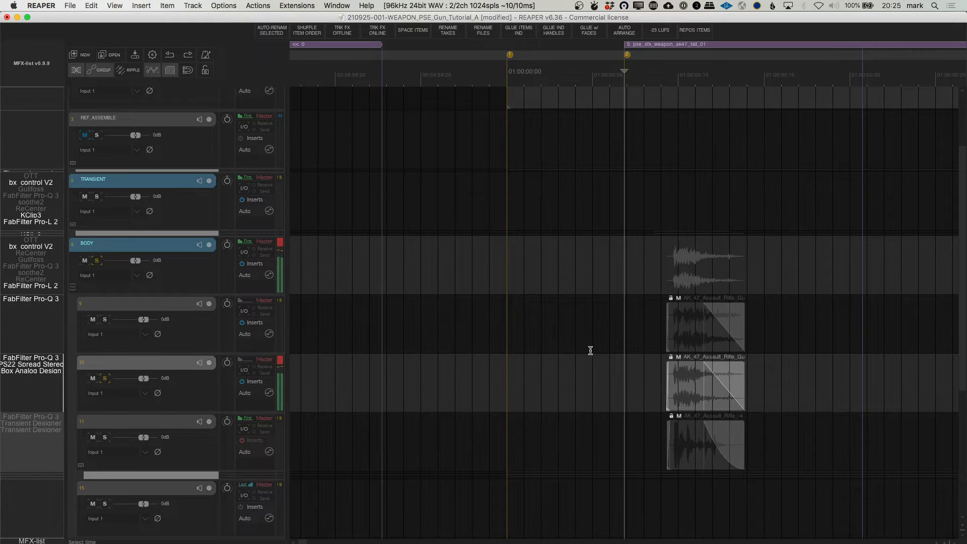
click(17, 372)
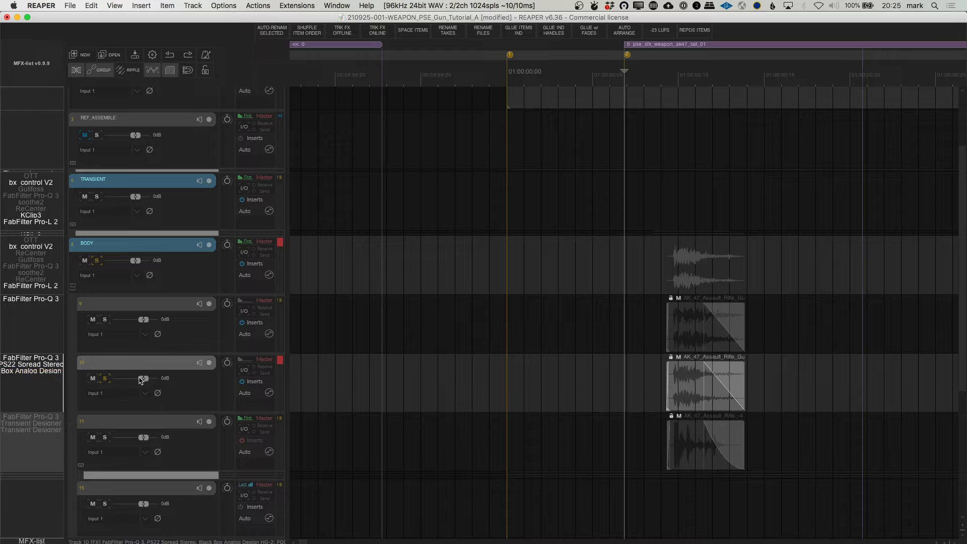
click(105, 379)
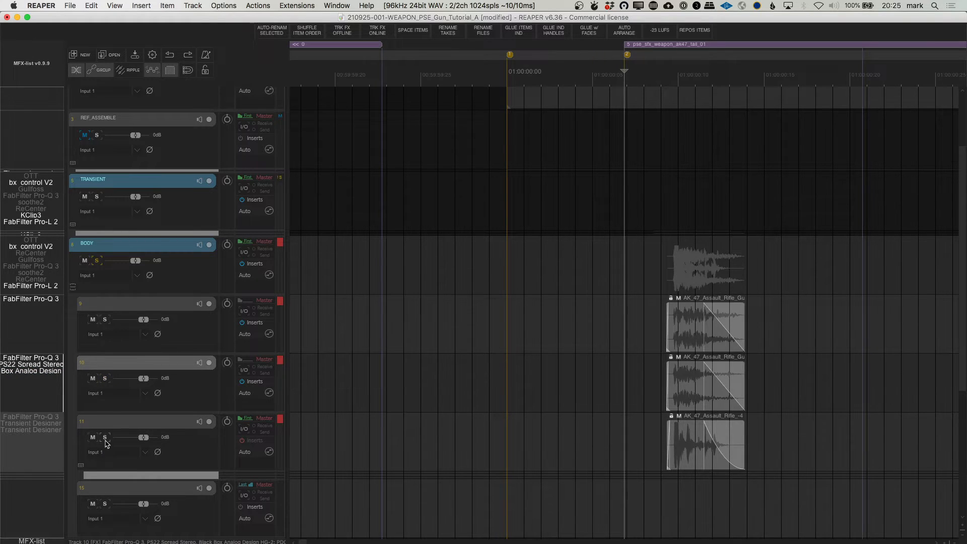
Solo track 11, compare its sound with inserts bypassed and enabled, leaving them enabled, and clear the solo
click(105, 438)
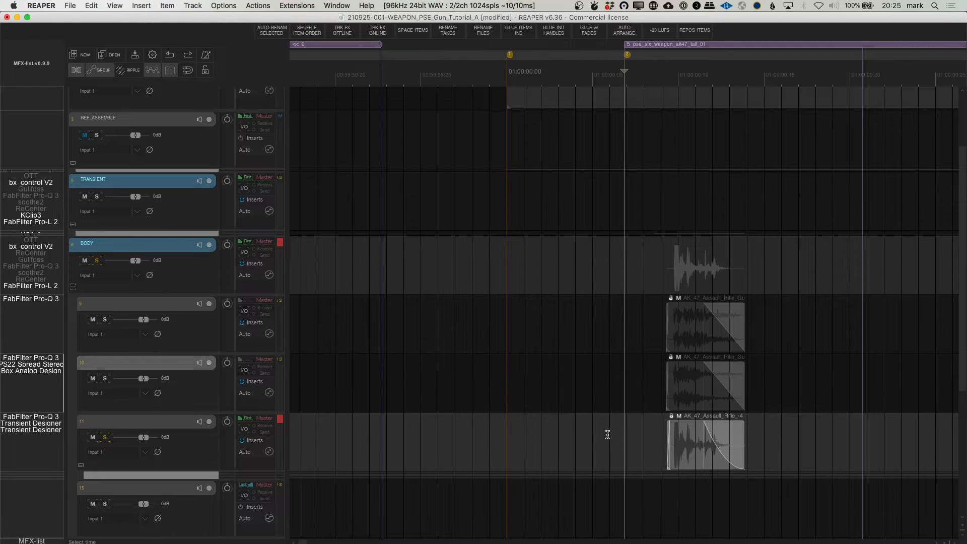
key(space)
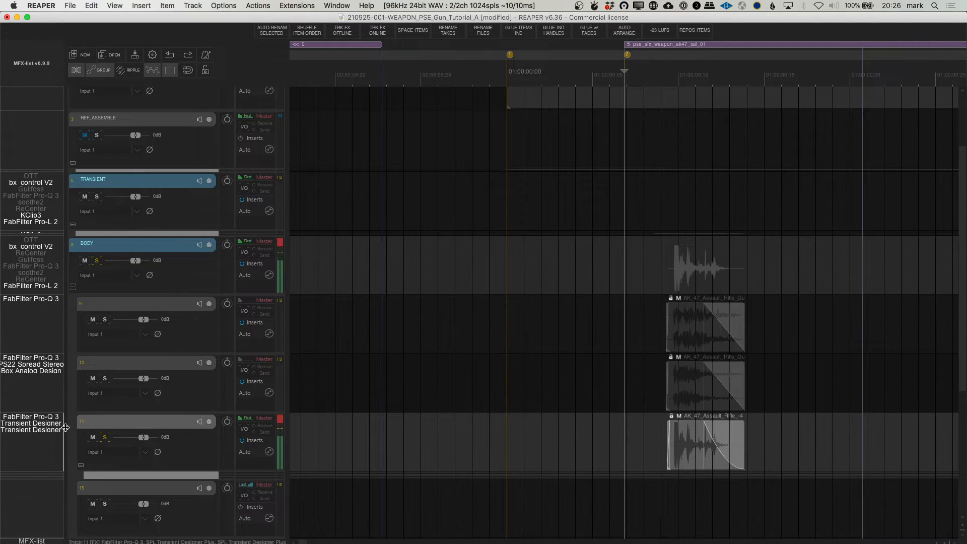
click(242, 441)
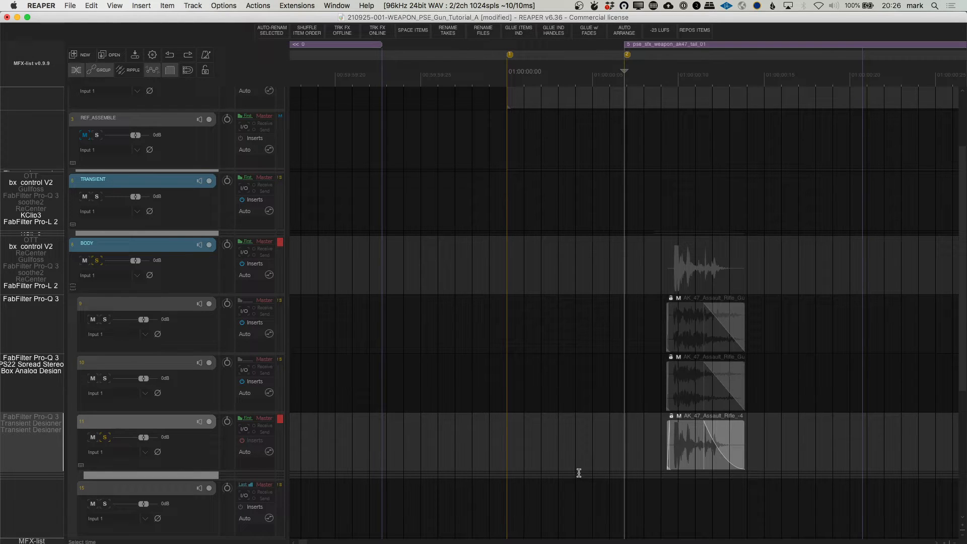
click(242, 441)
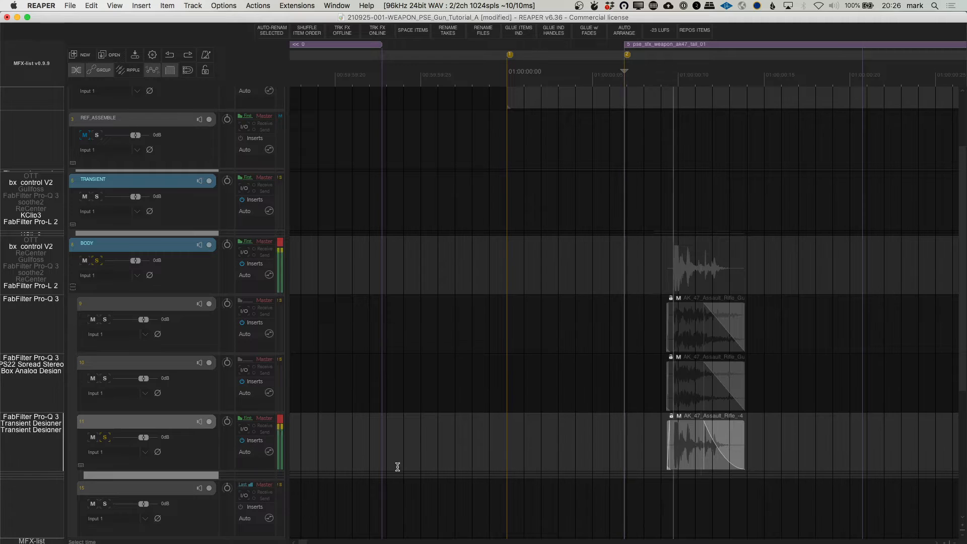
key(space)
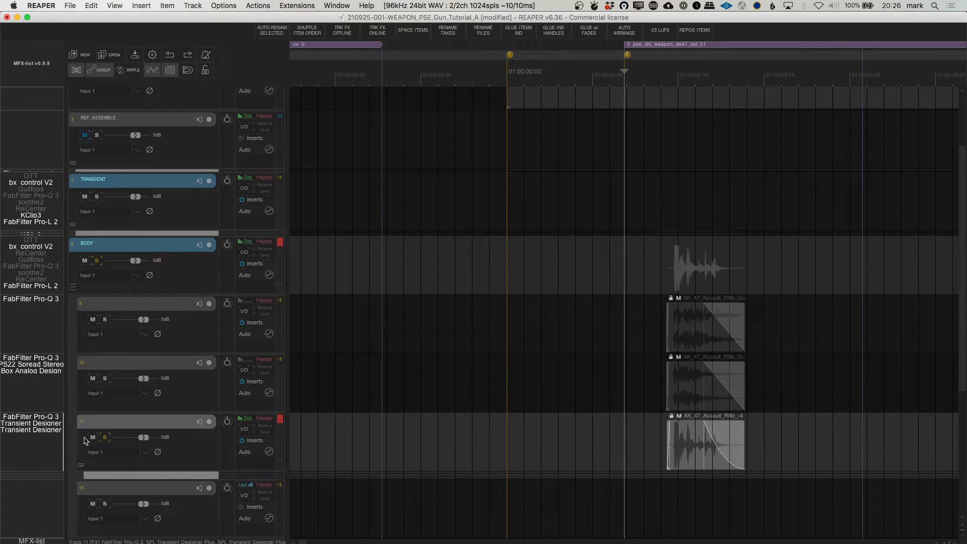
click(105, 437)
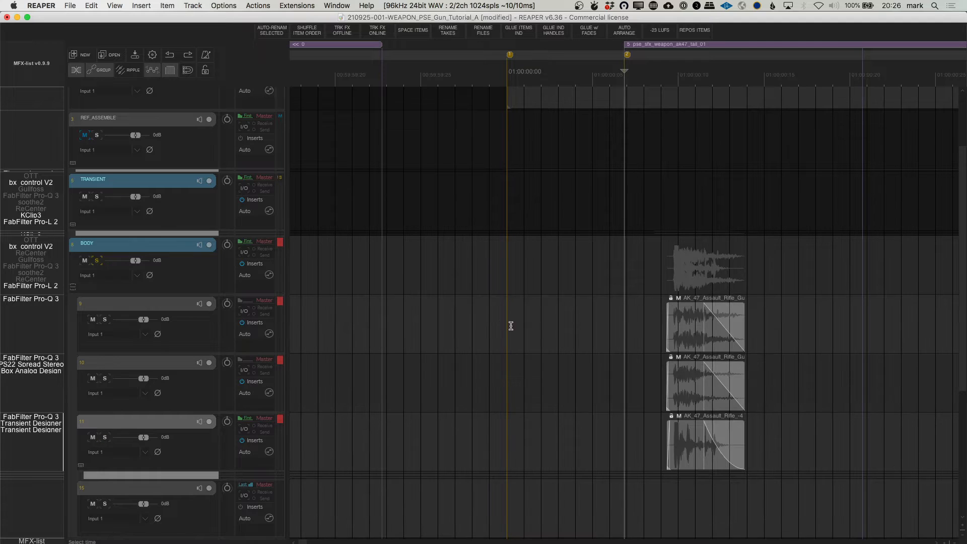
Play all the processed BODY layers together and clear the BODY folder's solo
key(space)
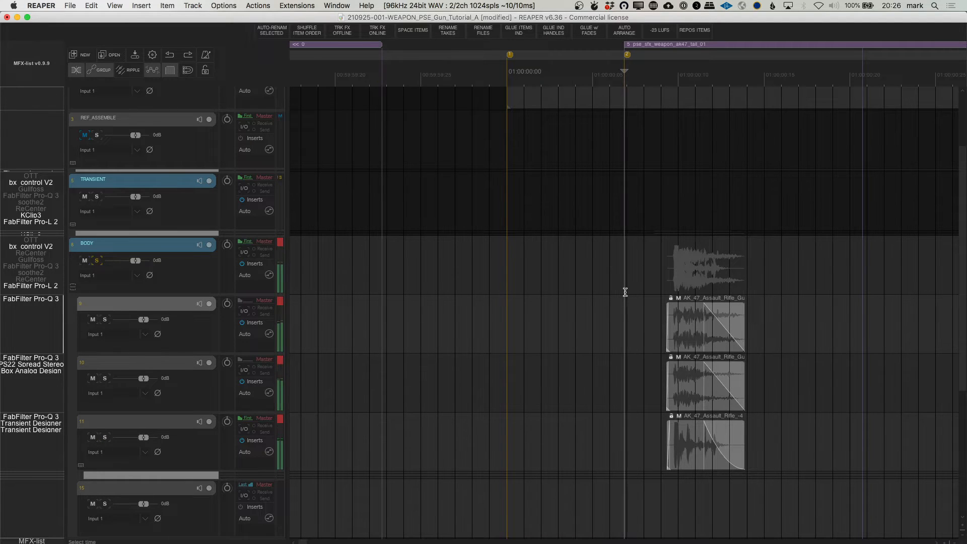
key(space)
click(97, 262)
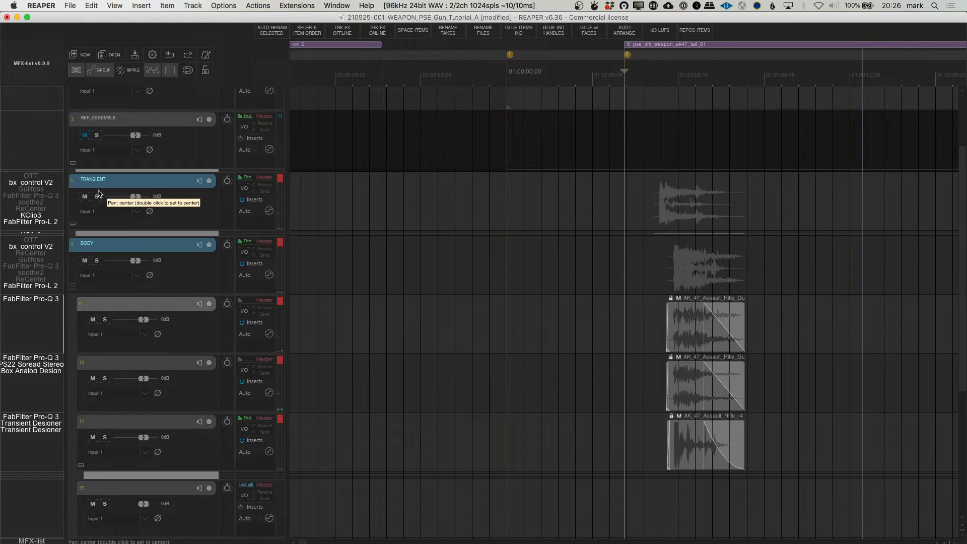
Expand and solo the TRANSIENT folder, and bypass the inserts on its child tracks 6 and 7
click(73, 225)
click(97, 197)
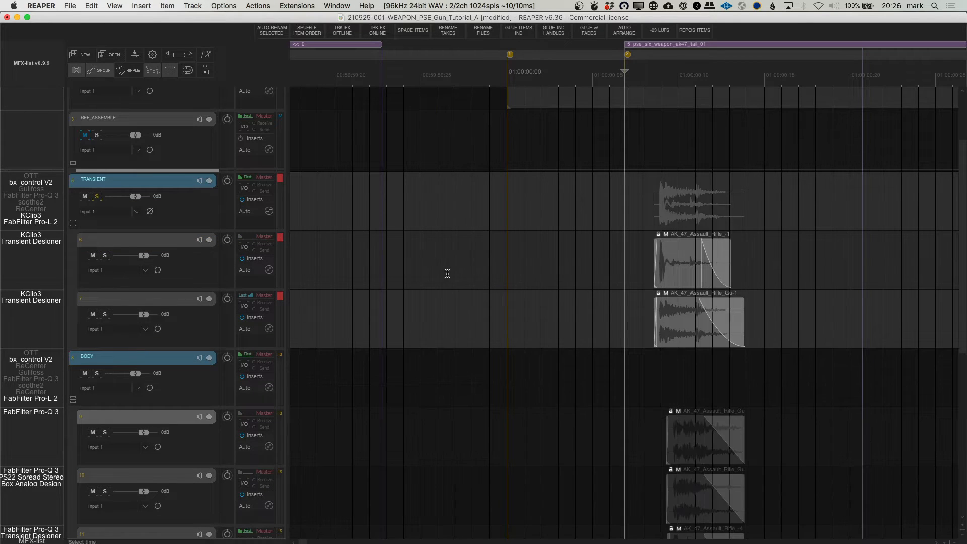
click(242, 259)
click(242, 318)
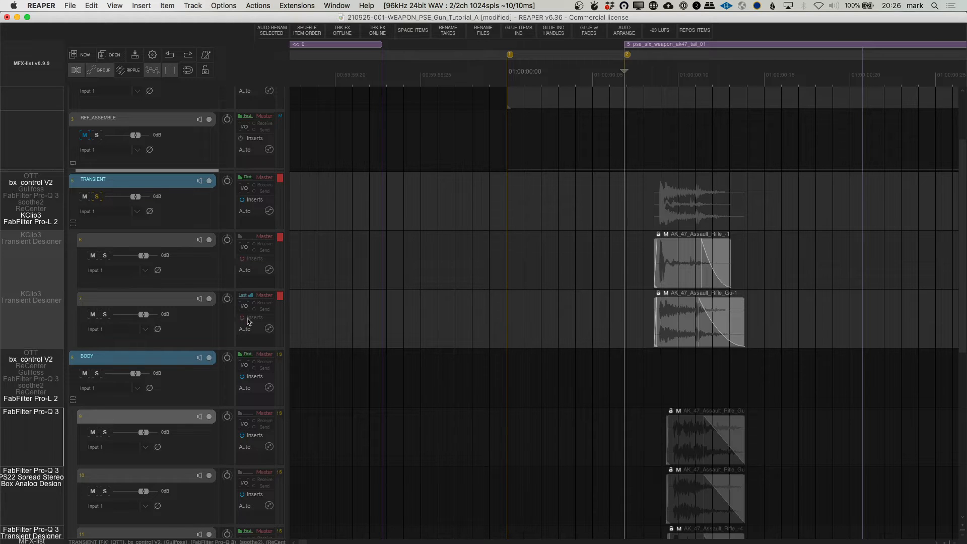
Play tracks 6 and 7 soloed one at a time with their inserts bypassed, and clear the child track solo
click(625, 261)
key(space)
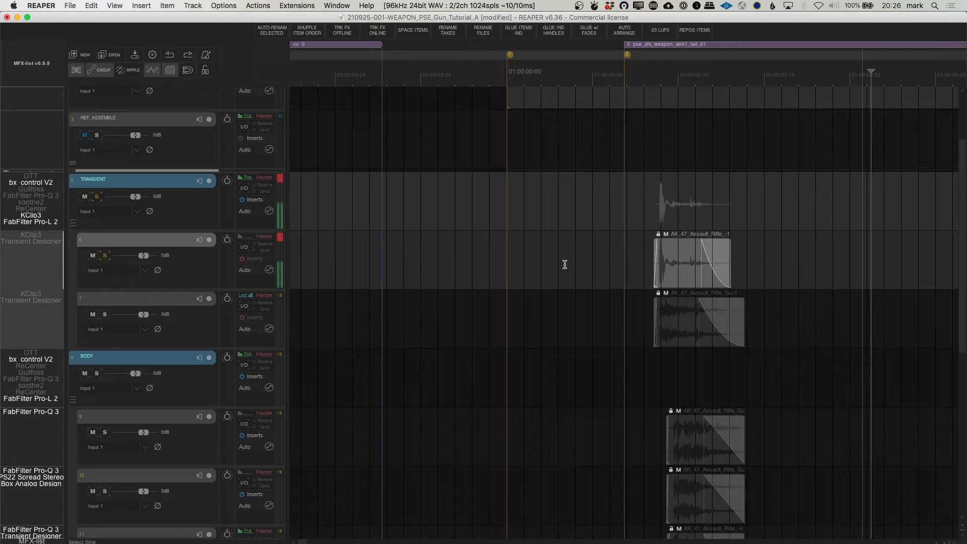
click(105, 314)
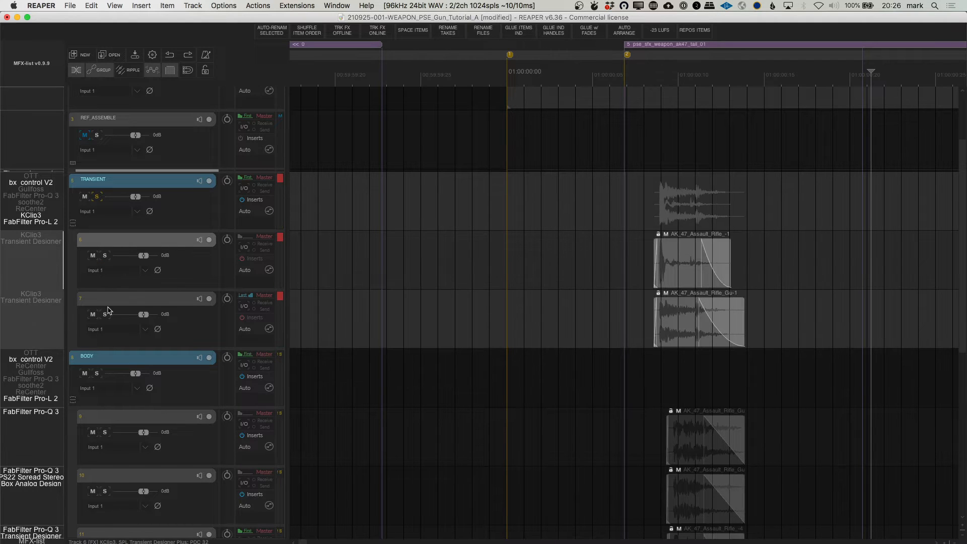
click(619, 309)
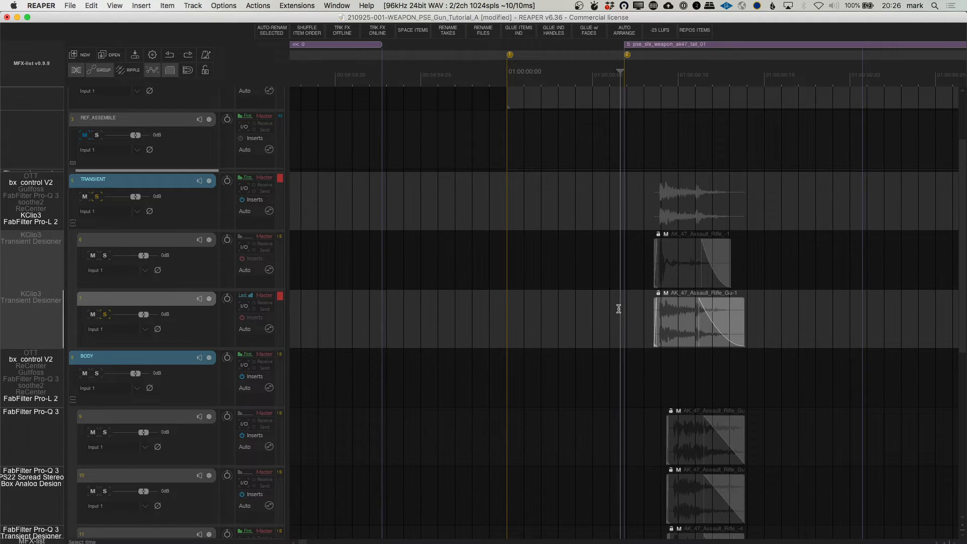
key(space)
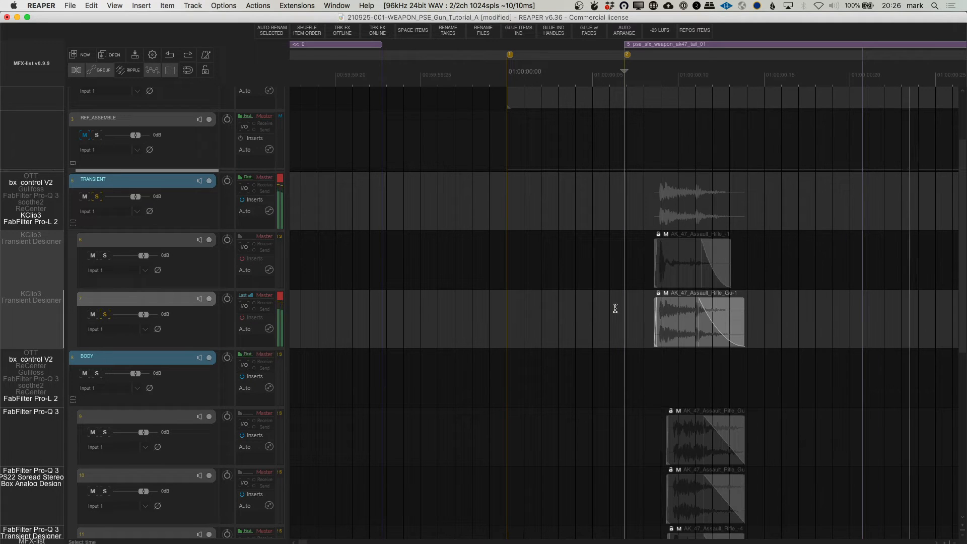
key(space)
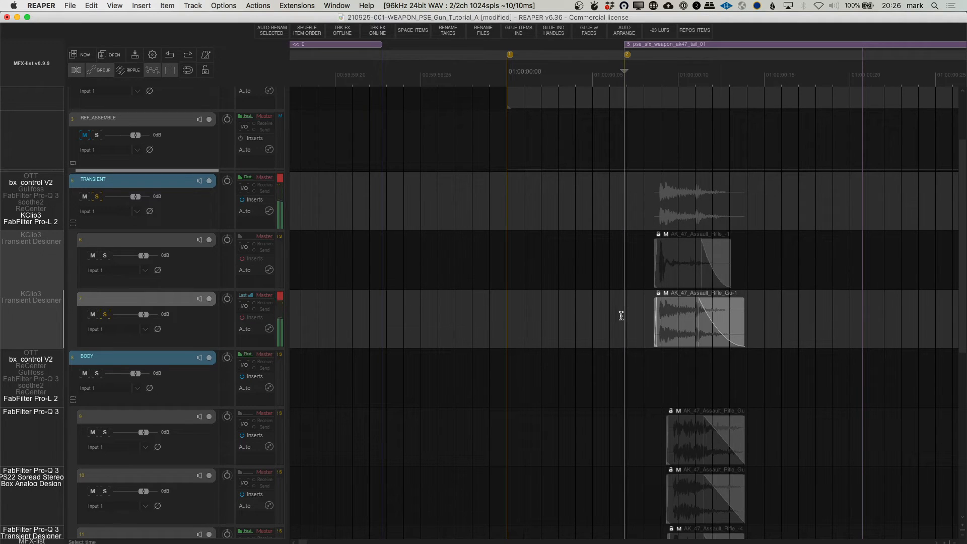
super+click(241, 261)
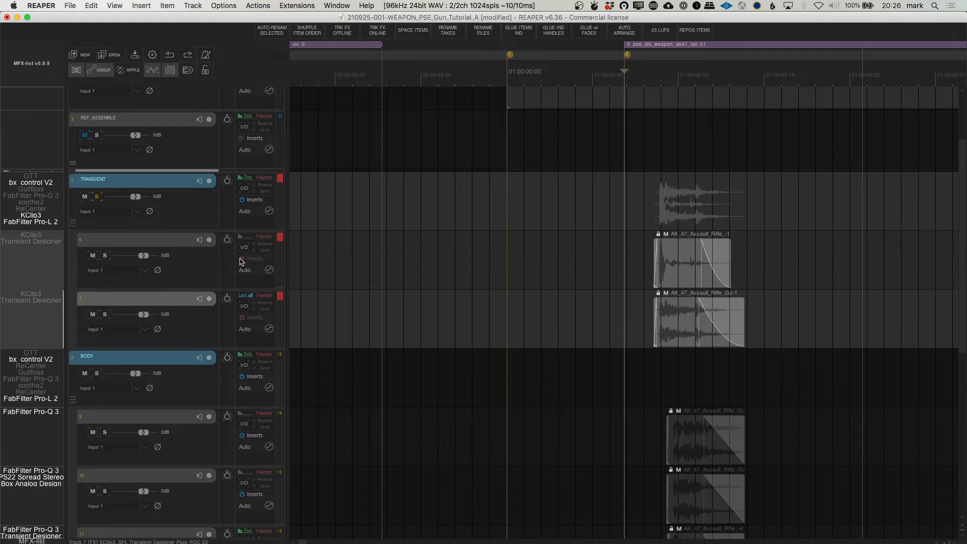
Solo track 6 and re-enable its inserts for a processed listen
click(104, 255)
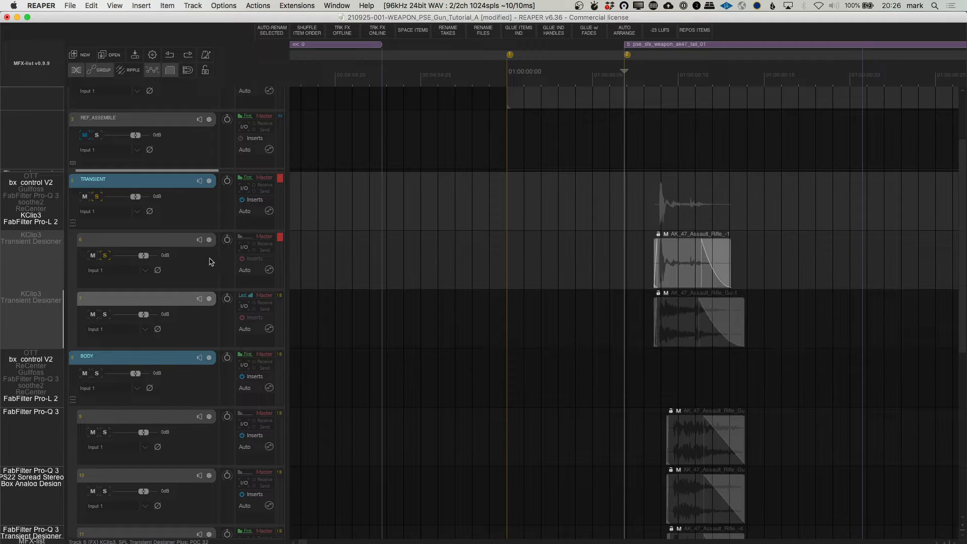
click(242, 260)
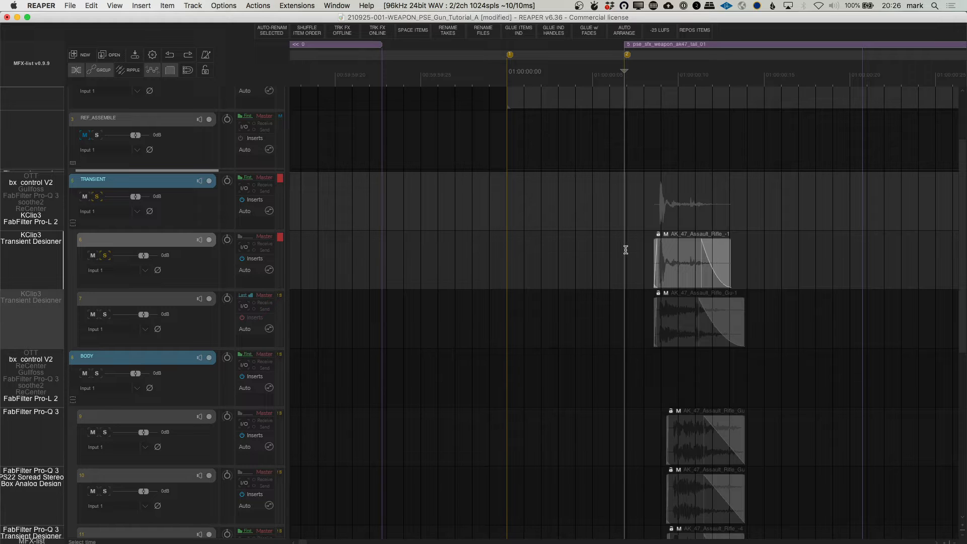
key(space)
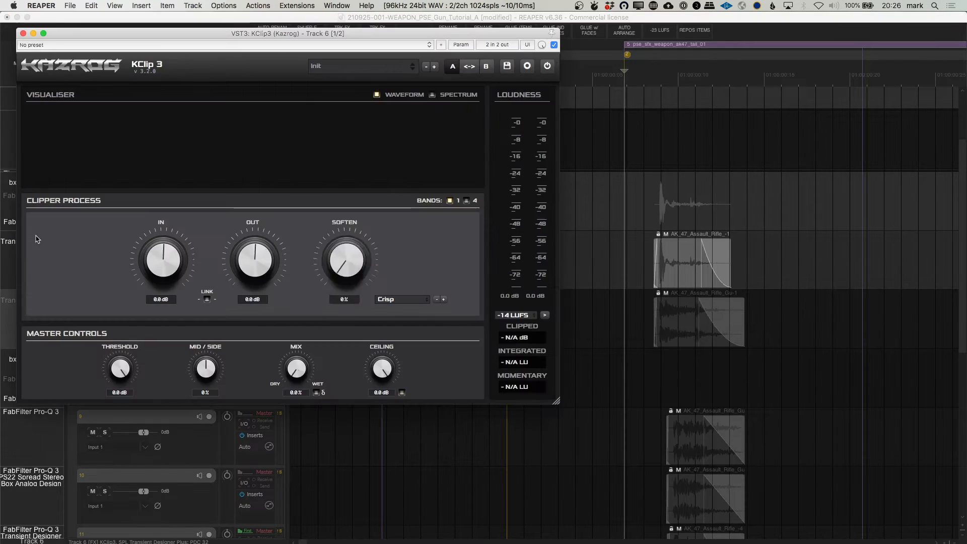
Mark a time selection around the gunshot and compare track 6 with KClip3 bypassed and enabled, leaving it enabled
click(31, 234)
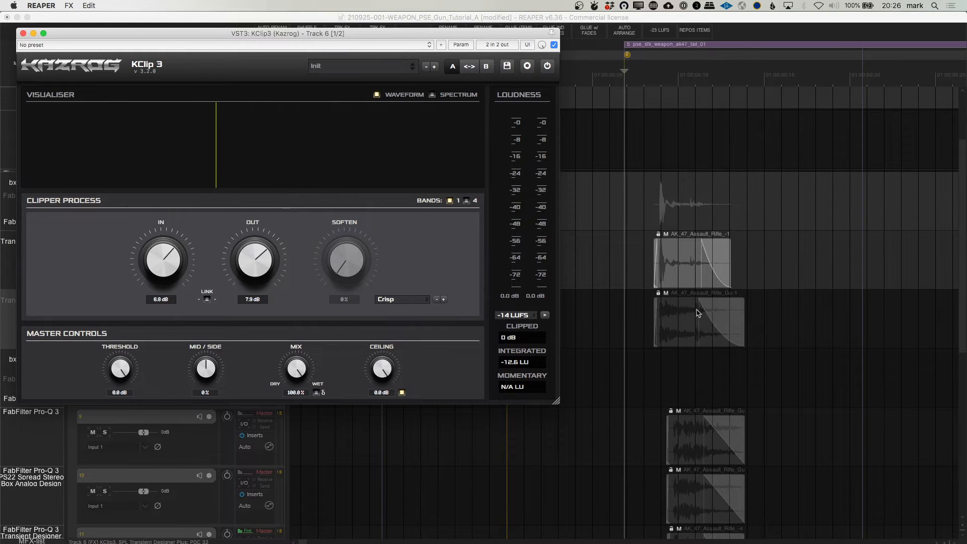
drag(626, 256, 791, 250)
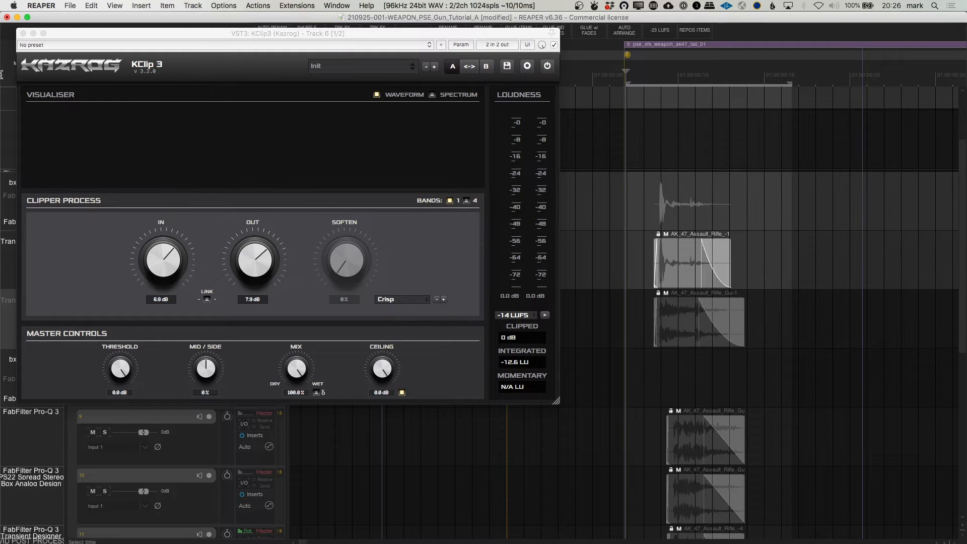
click(555, 45)
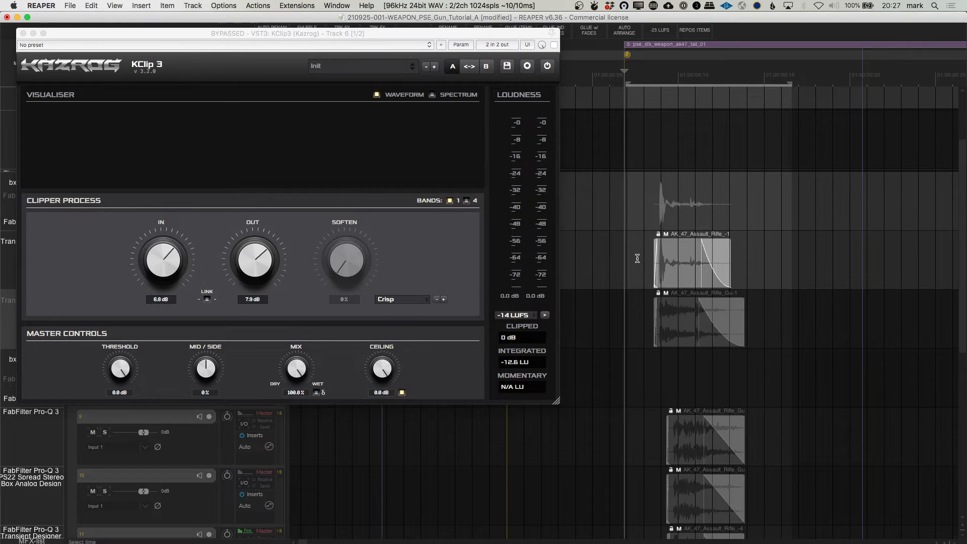
click(554, 45)
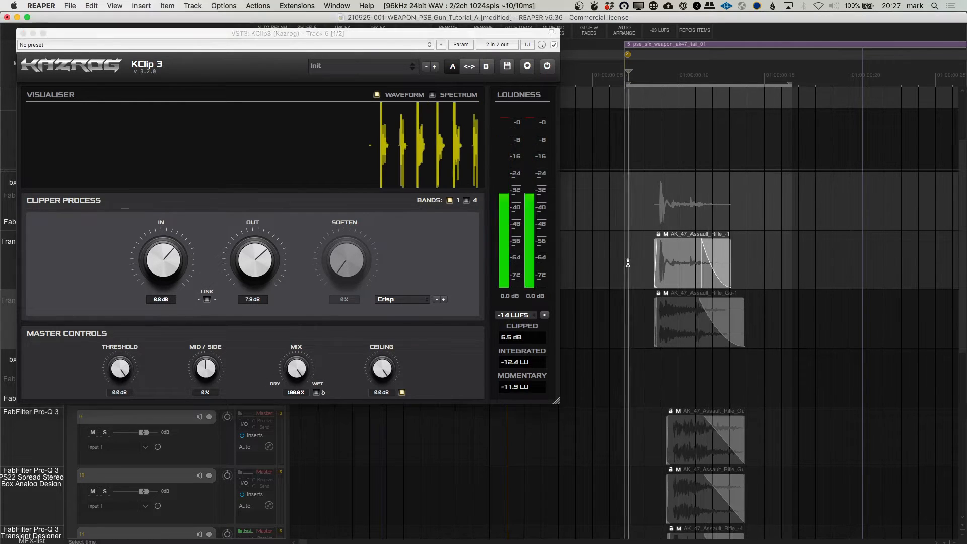
key(space)
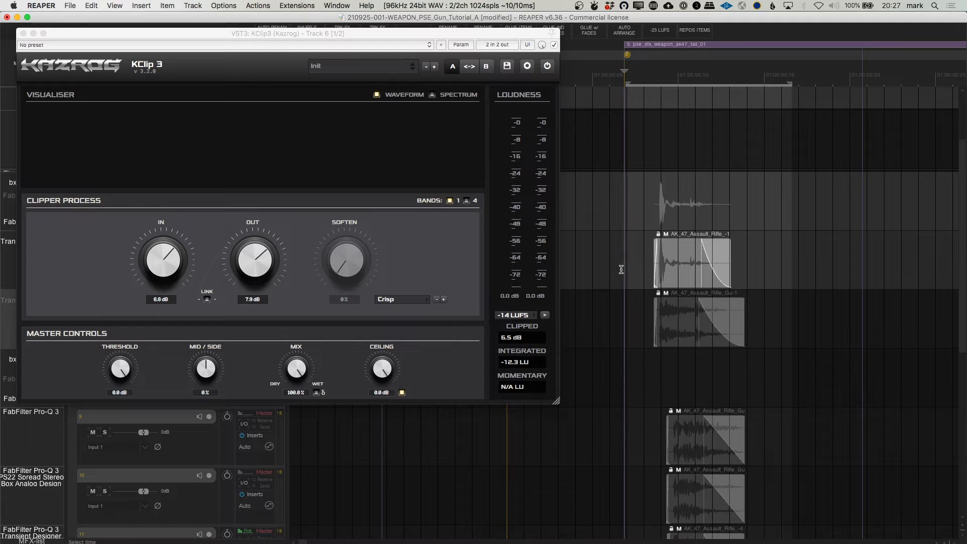
key(space)
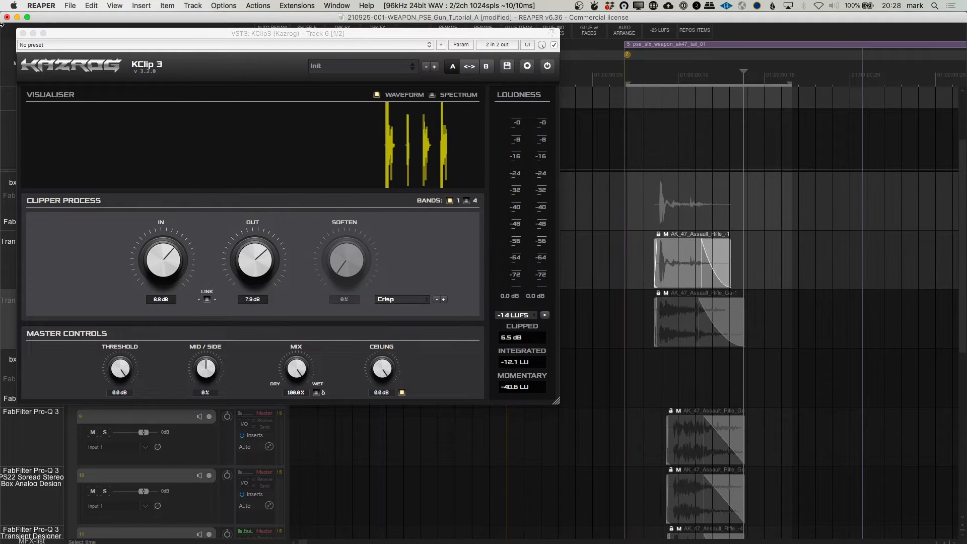
click(20, 33)
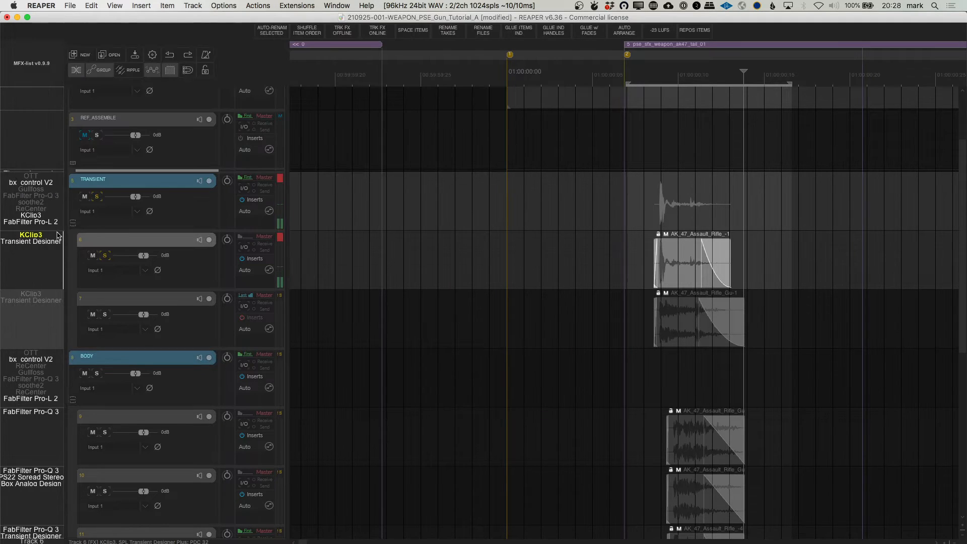
Replace the current solos with a solo on track 7 and re-enable its inserts for a processed listen
click(609, 245)
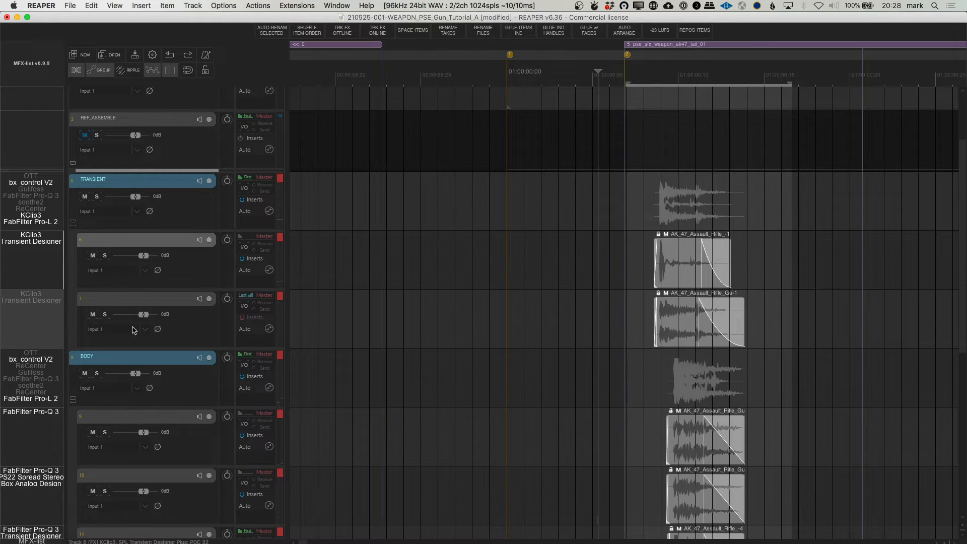
click(105, 314)
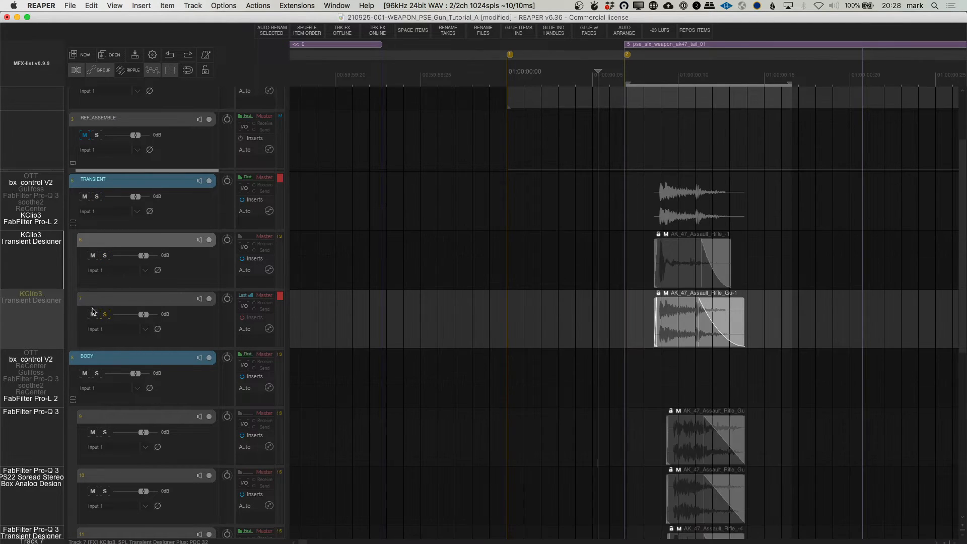
click(624, 331)
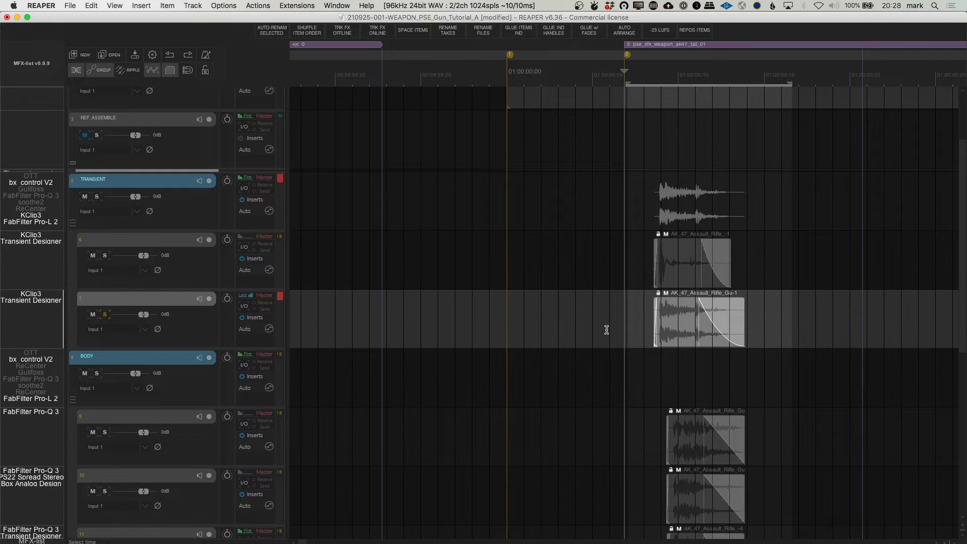
Examine the KClip3 and SPL Transient Designer Plus settings on track 7, closing each plug-in window
click(32, 296)
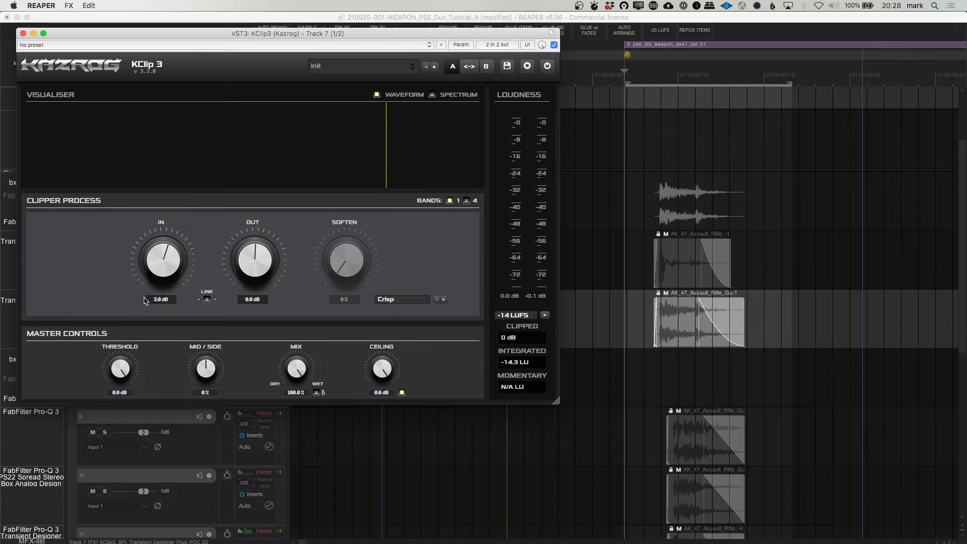
click(22, 33)
click(29, 302)
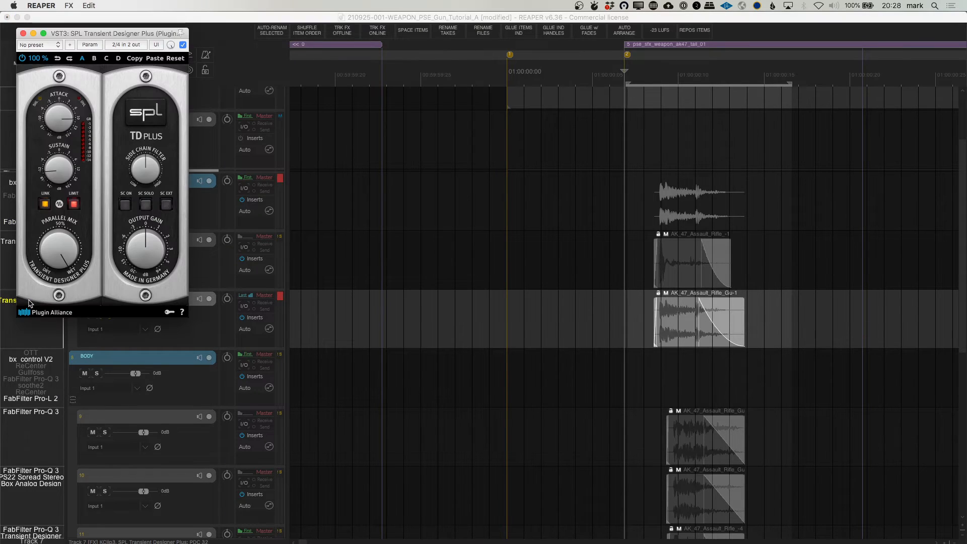
click(22, 33)
Compare track 7 with its inserts bypassed and enabled, leaving them enabled, and clear its solo
click(639, 323)
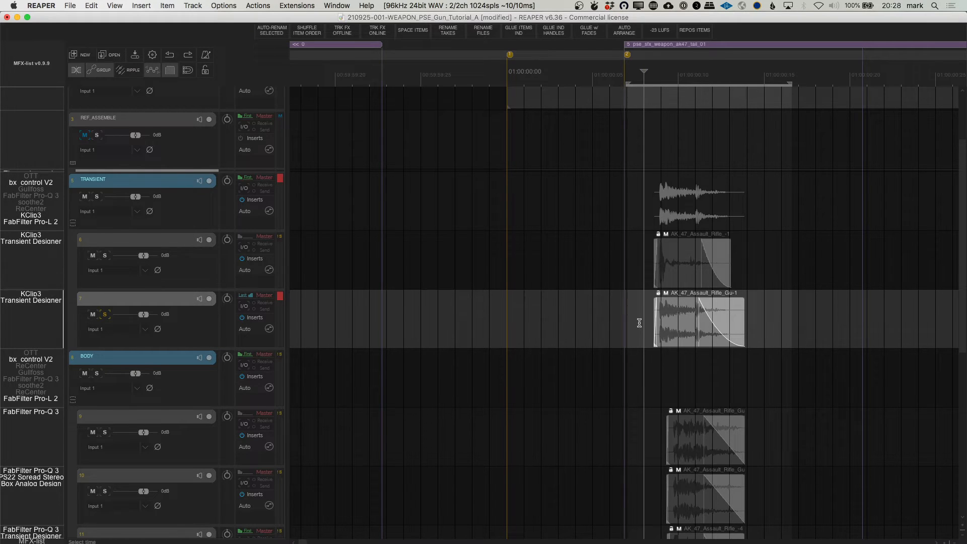
click(105, 315)
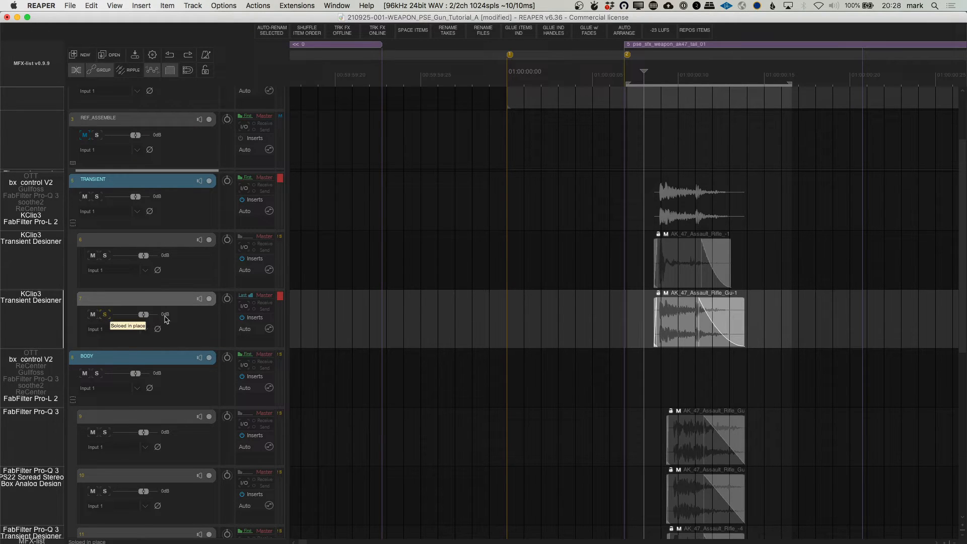
click(242, 317)
key(space)
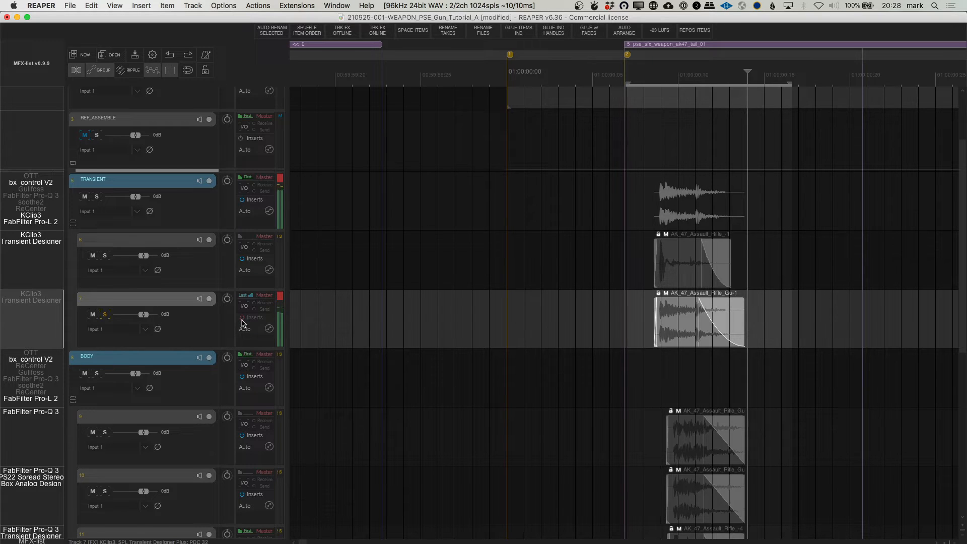
click(243, 318)
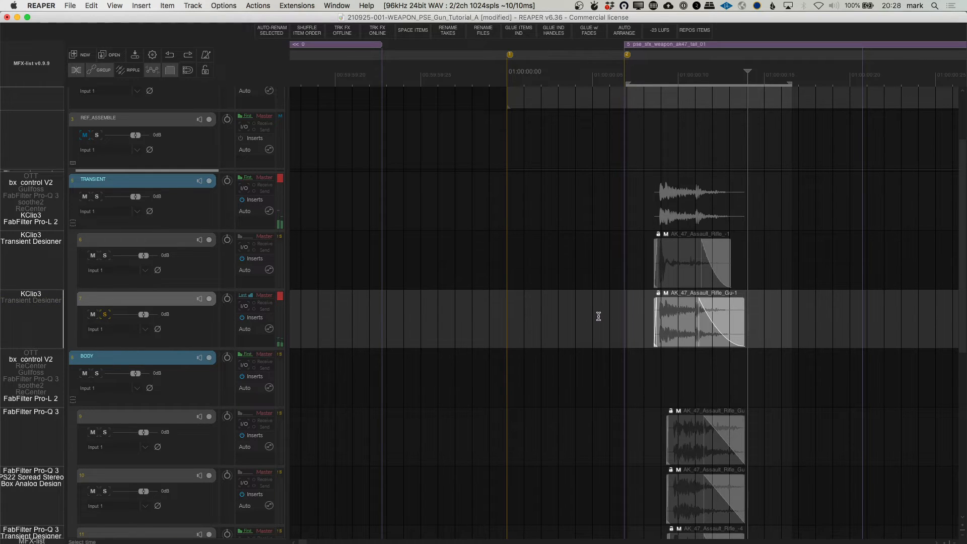
click(58, 301)
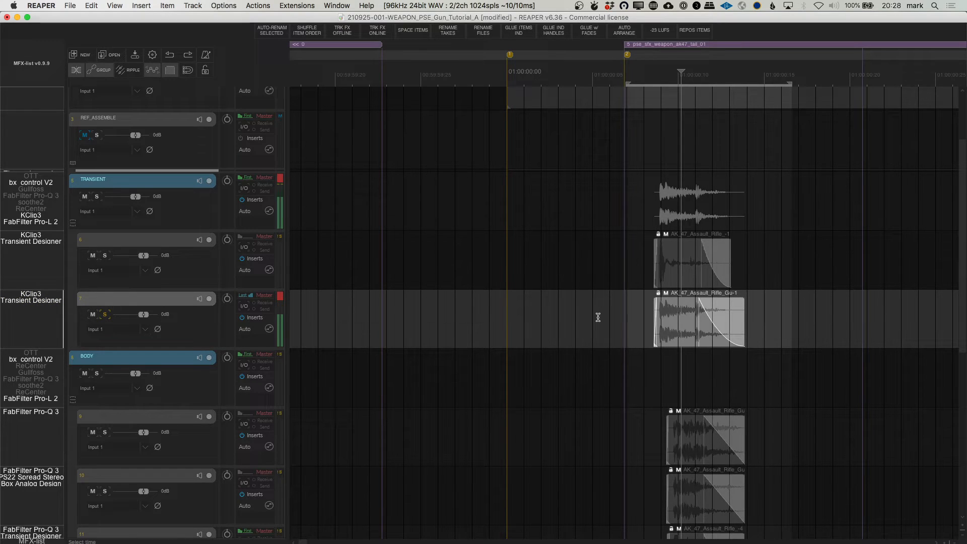
click(105, 315)
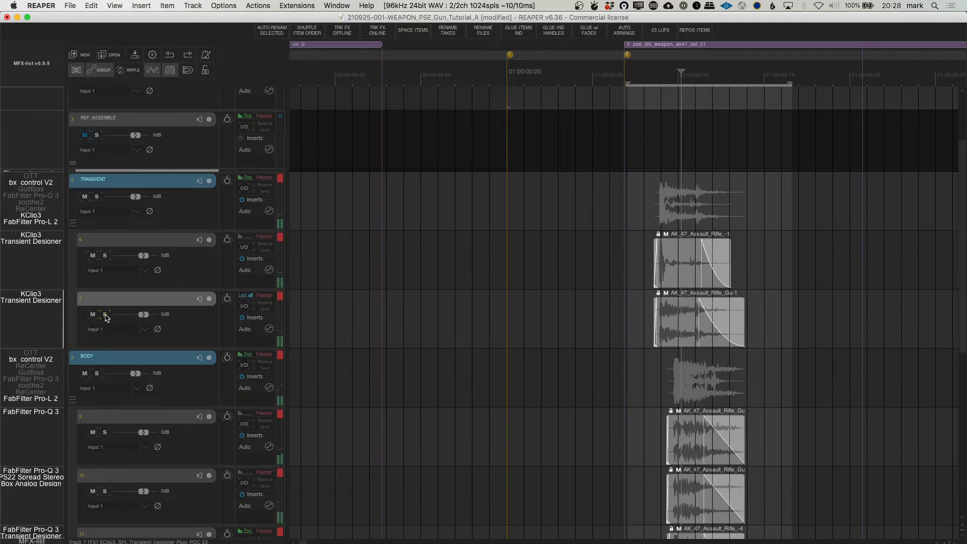
Solo the TRANSIENT folder and compare it with the inserts on tracks 6 and 7 bypassed and enabled, leaving them enabled
click(96, 196)
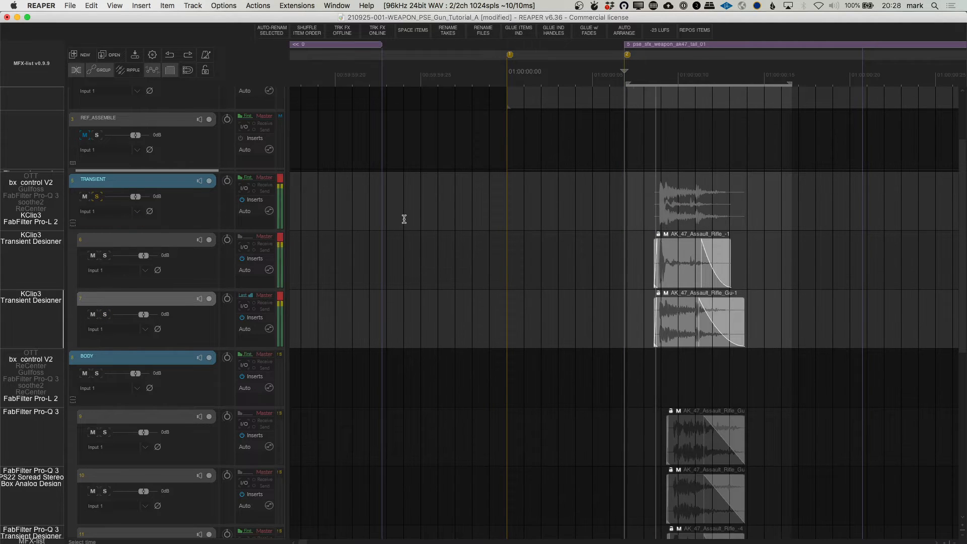
click(244, 259)
click(242, 317)
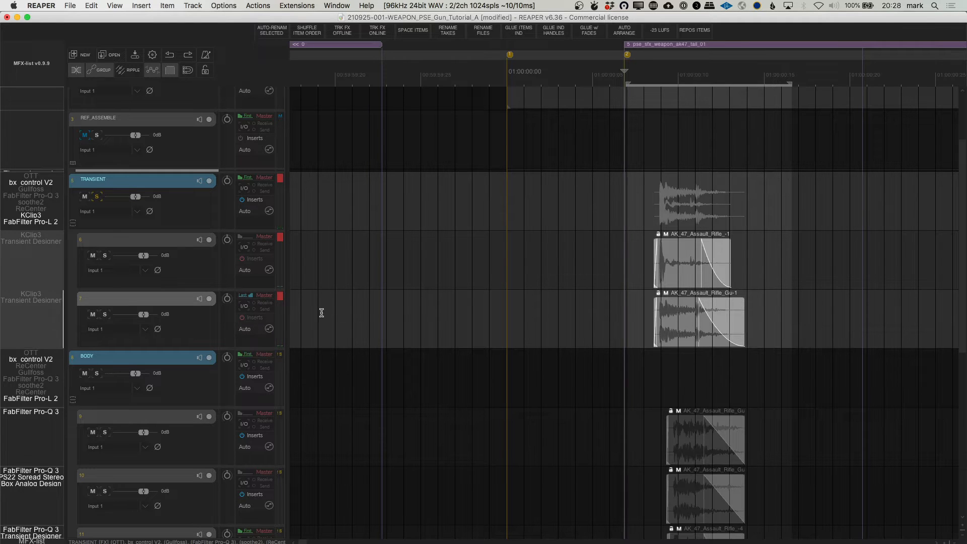
click(243, 259)
click(243, 318)
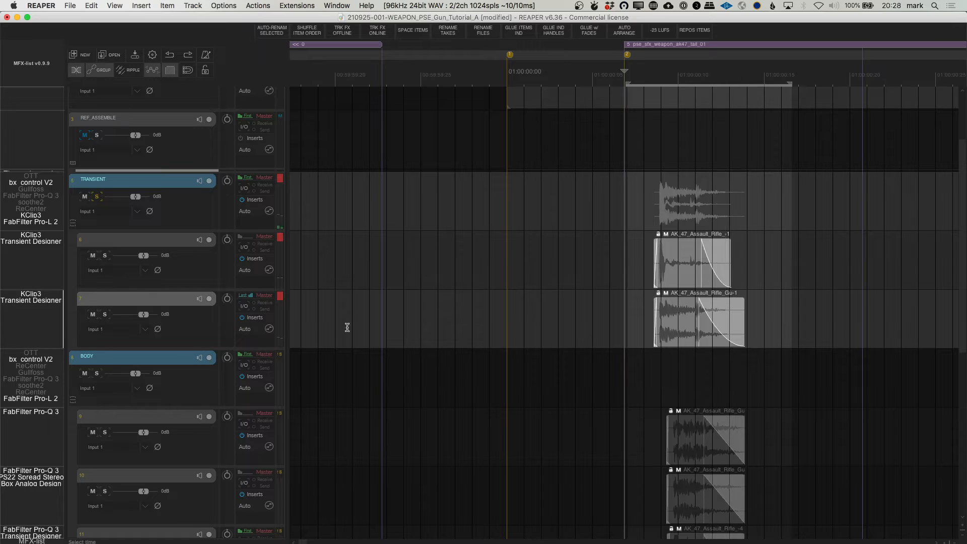
Examine the KClip3 settings on the TRANSIENT folder and bypass that plug-in
click(28, 216)
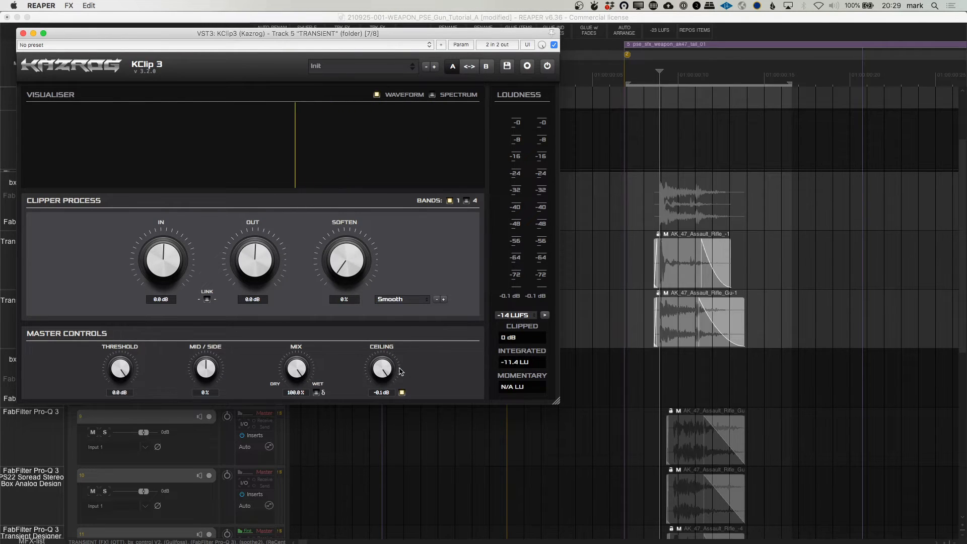
click(23, 33)
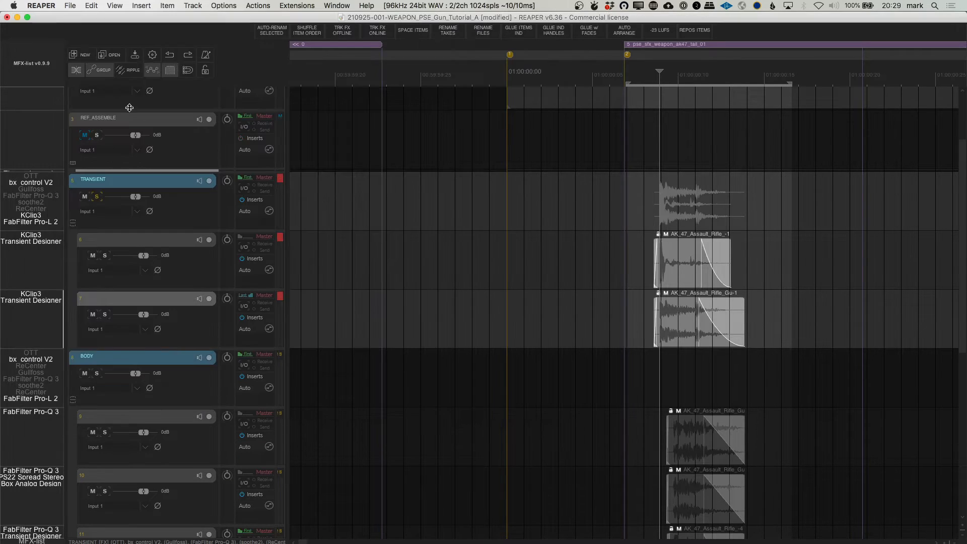
click(486, 249)
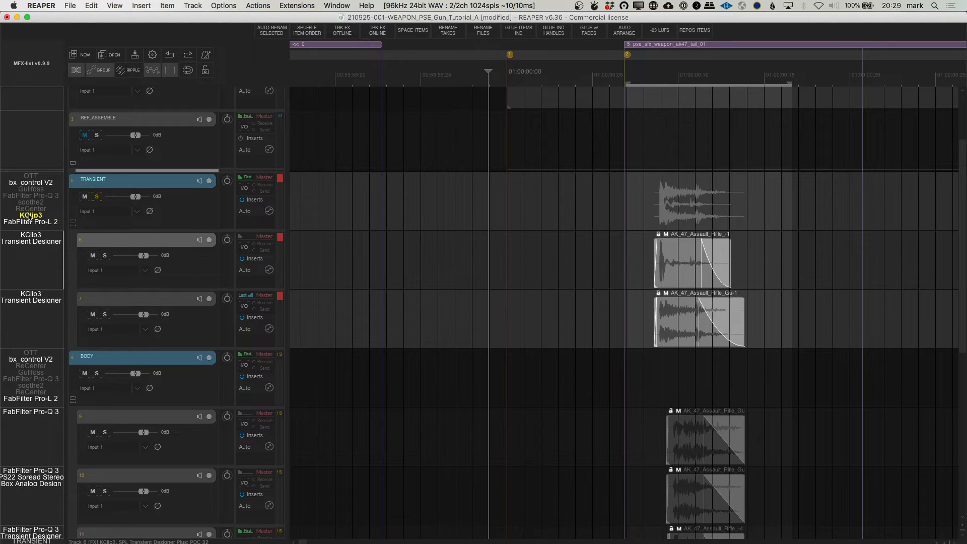
click(513, 260)
Save the project and return the edit cursor to the start of the time selection before the gunshot
key(super+s)
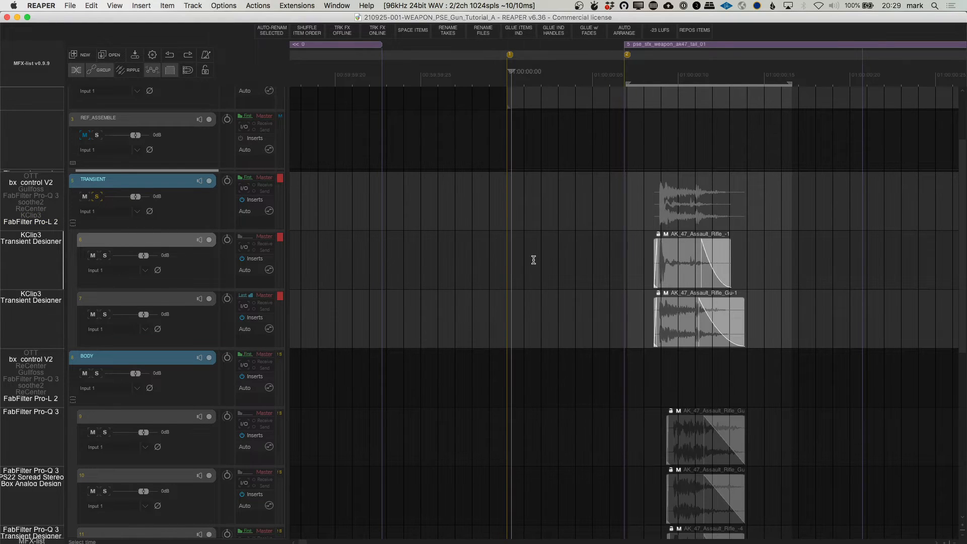
click(533, 259)
click(559, 267)
key(])
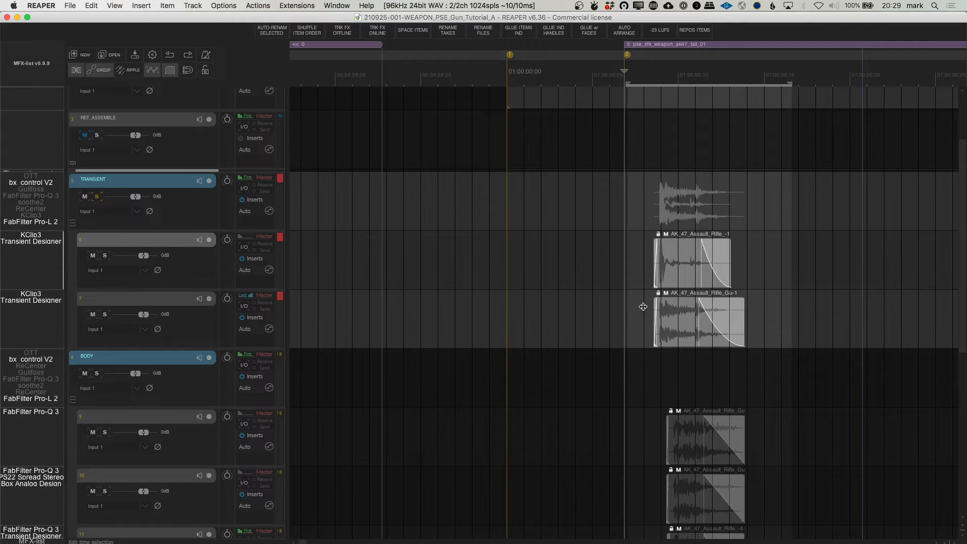
Compare the TRANSIENT folder over a longer time selection with KClip3 bypassed and enabled, leaving it enabled, and clear the folder's solo
drag(791, 84, 934, 85)
key(space)
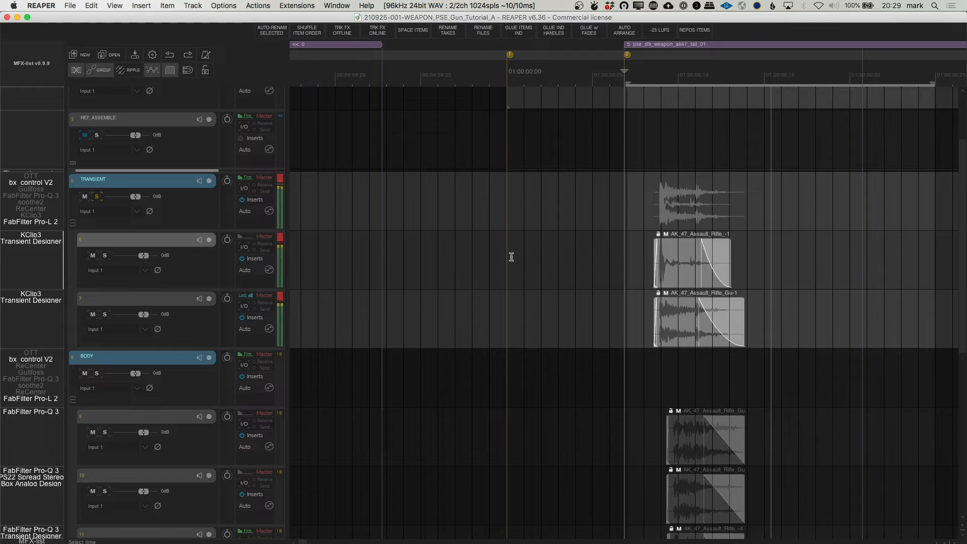
click(33, 217)
click(33, 217)
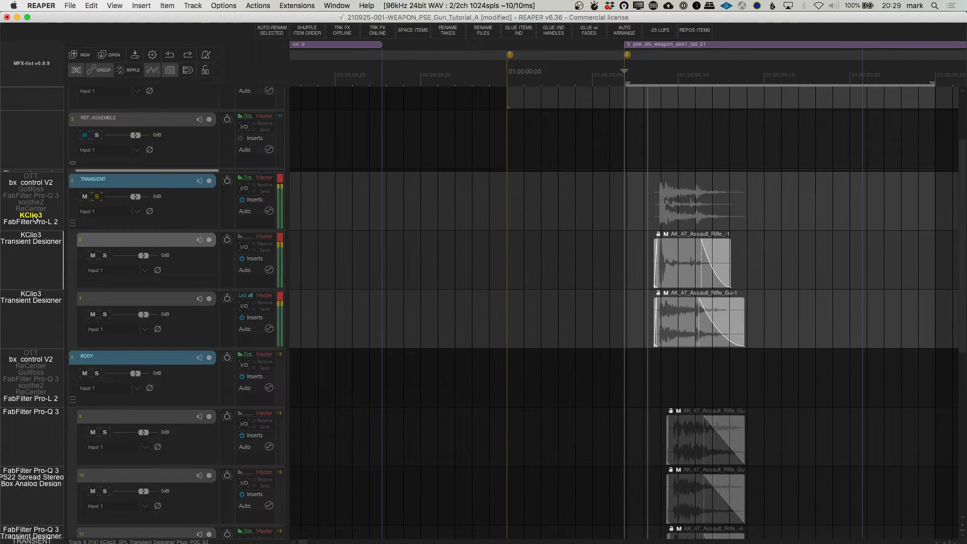
click(33, 216)
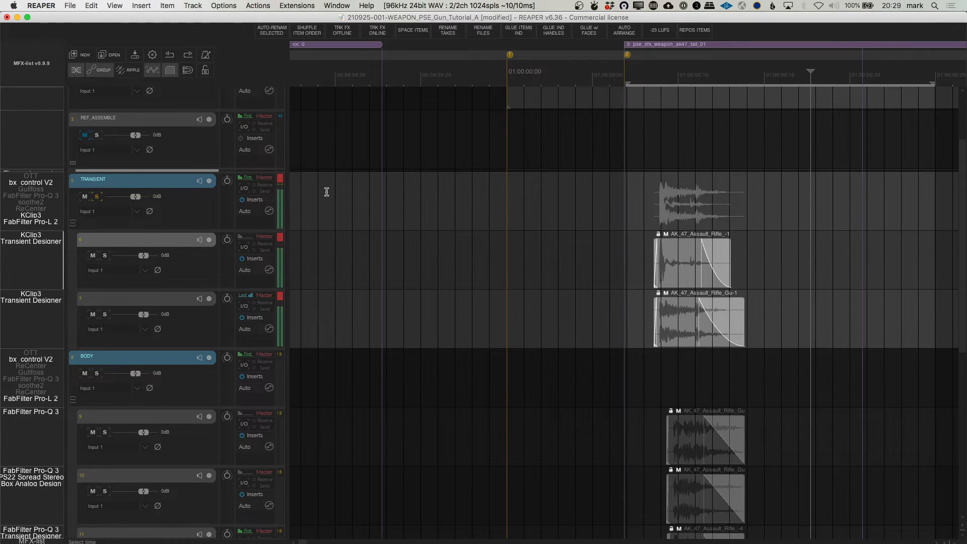
click(281, 179)
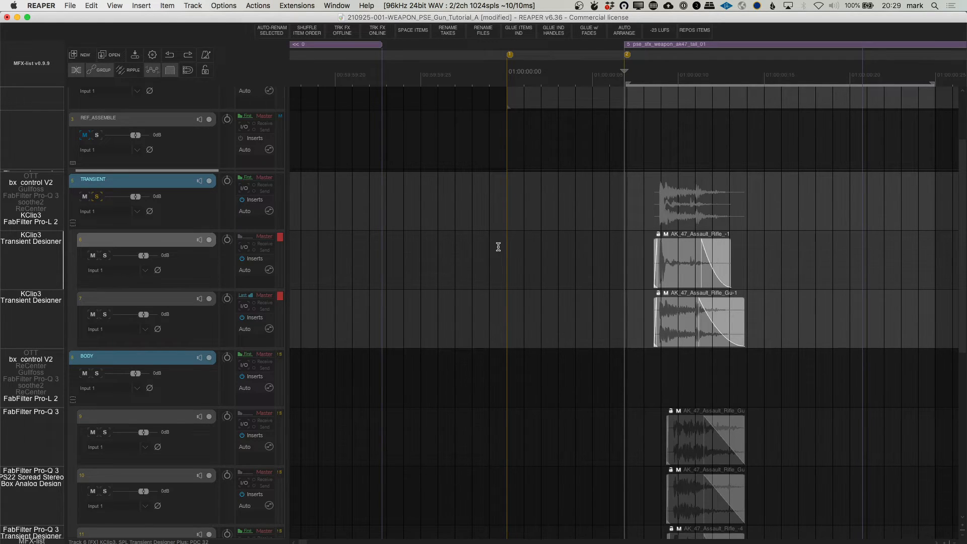
click(99, 197)
Solo the SUB folder and expand it to show its kick track
scroll(599, 342, down, 5)
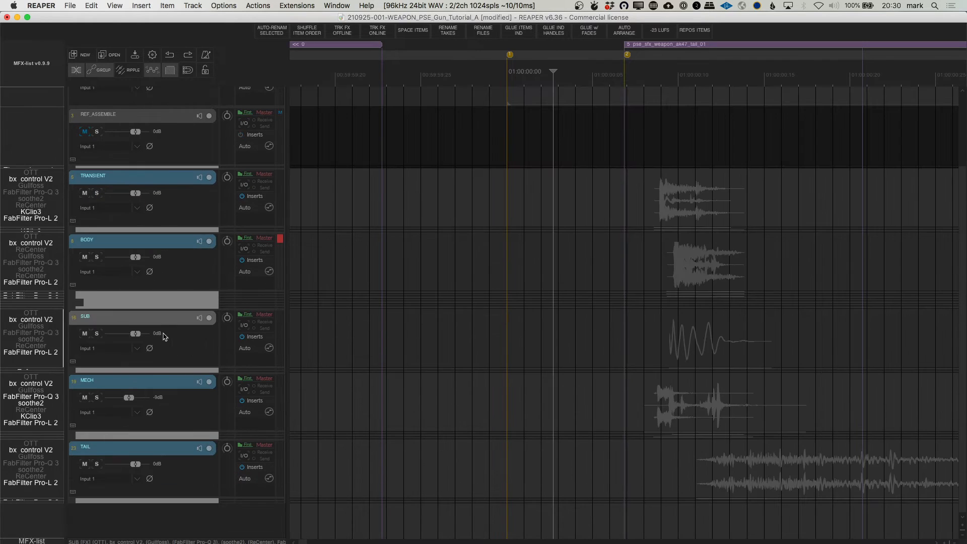
click(97, 333)
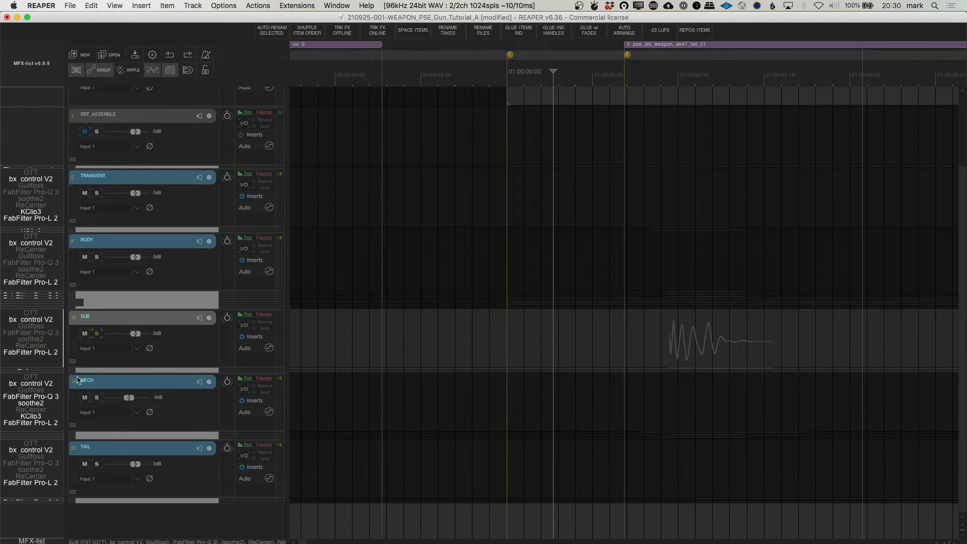
click(73, 362)
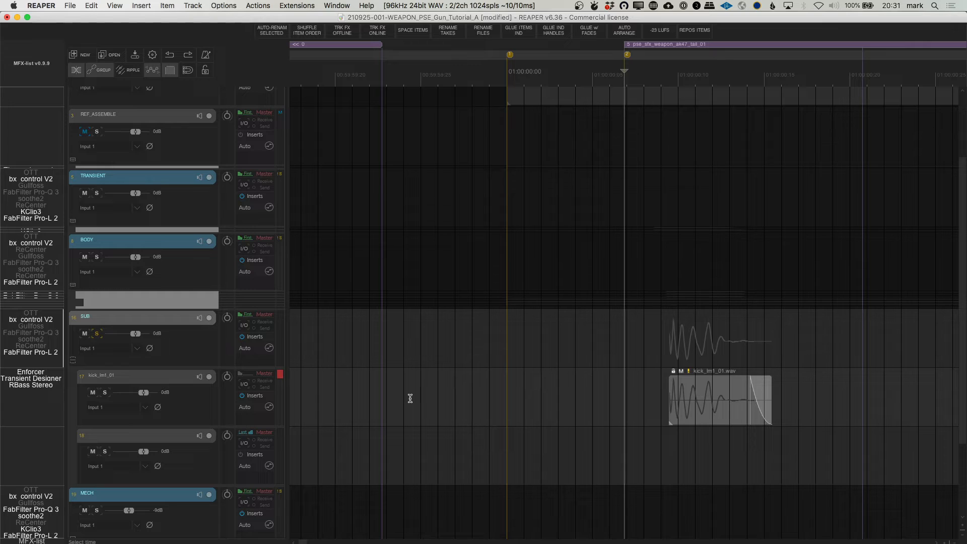
Bypass all inserts on the SUB folder's kick track and audition the dry kick over a new time selection around it
click(243, 396)
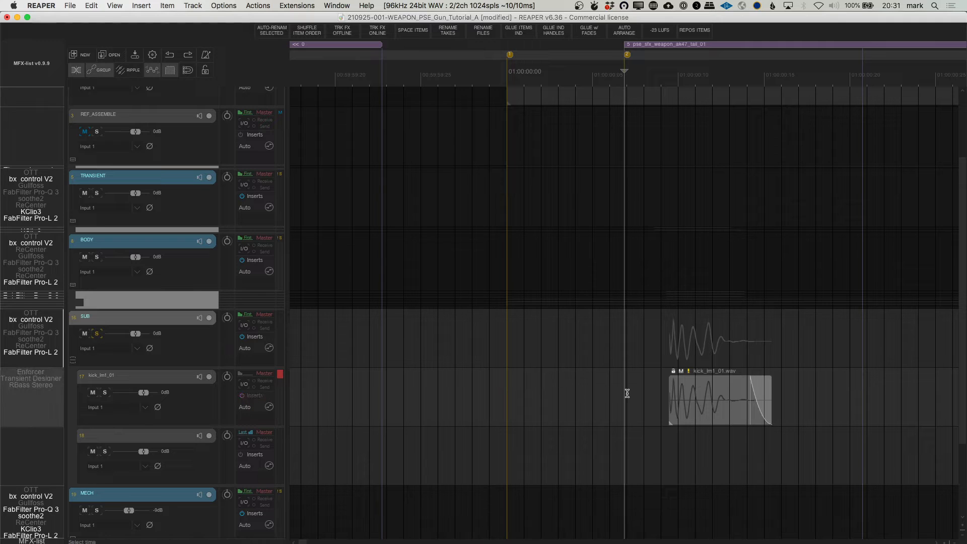
key(space)
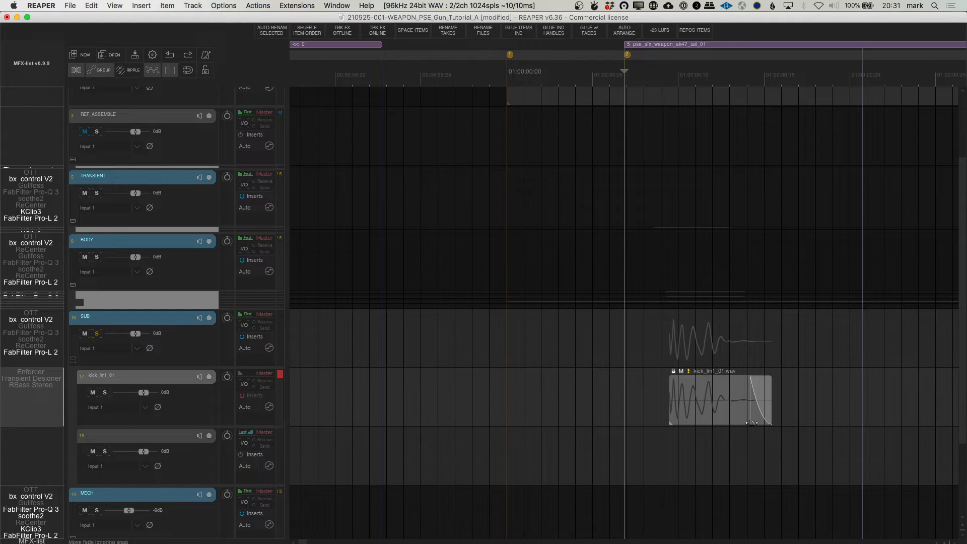
drag(624, 365, 885, 379)
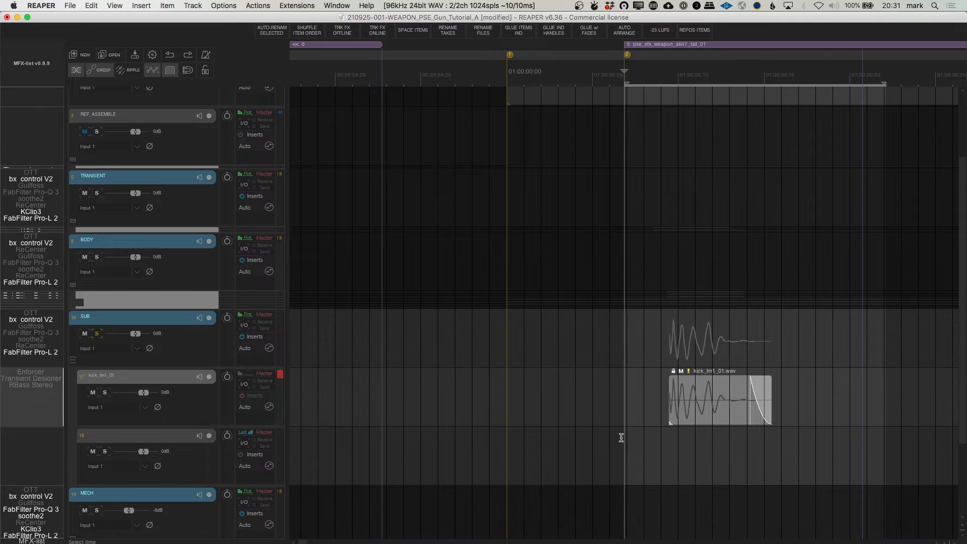
key(space)
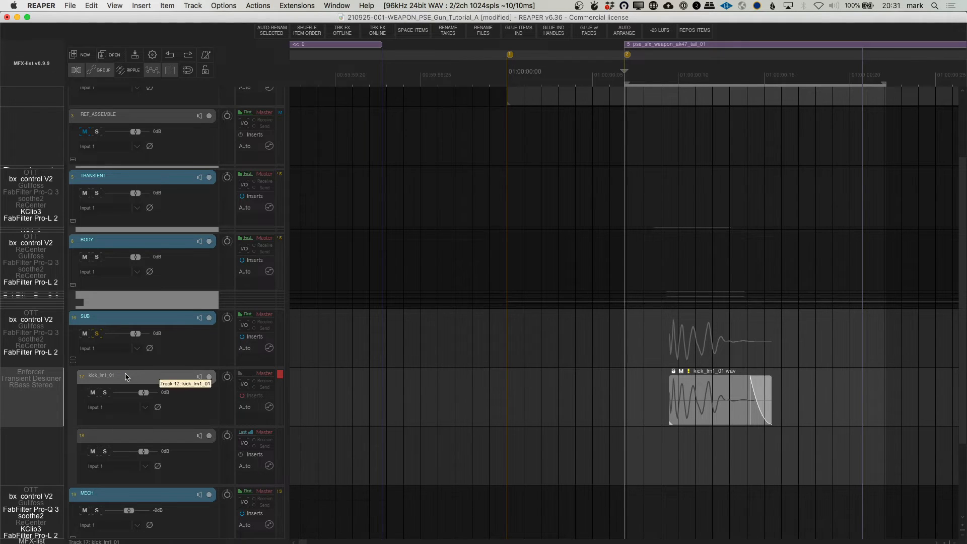
Re-enable the kick track's insert chain and audition it while switching on Enforcer, Transient Designer and RBass Stereo one after another
click(240, 399)
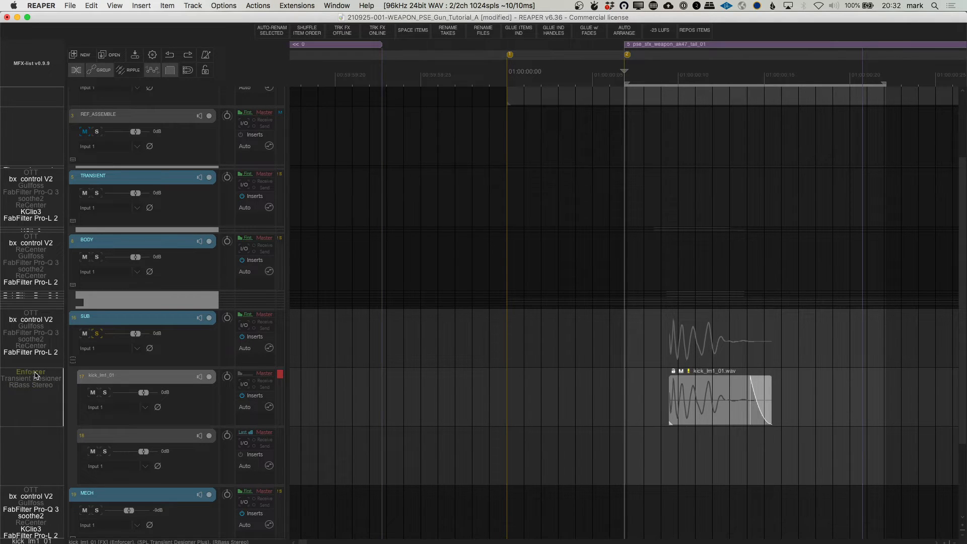
key(space)
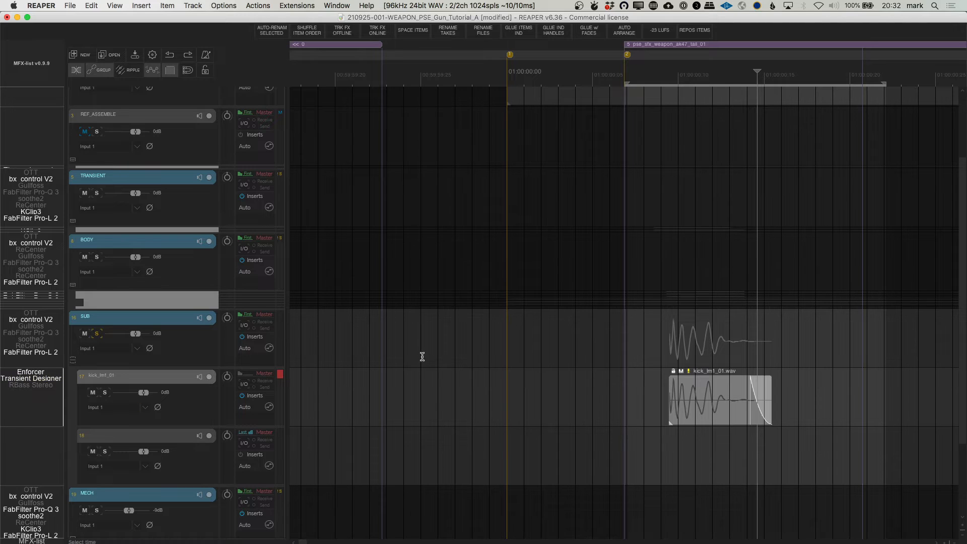
key(space)
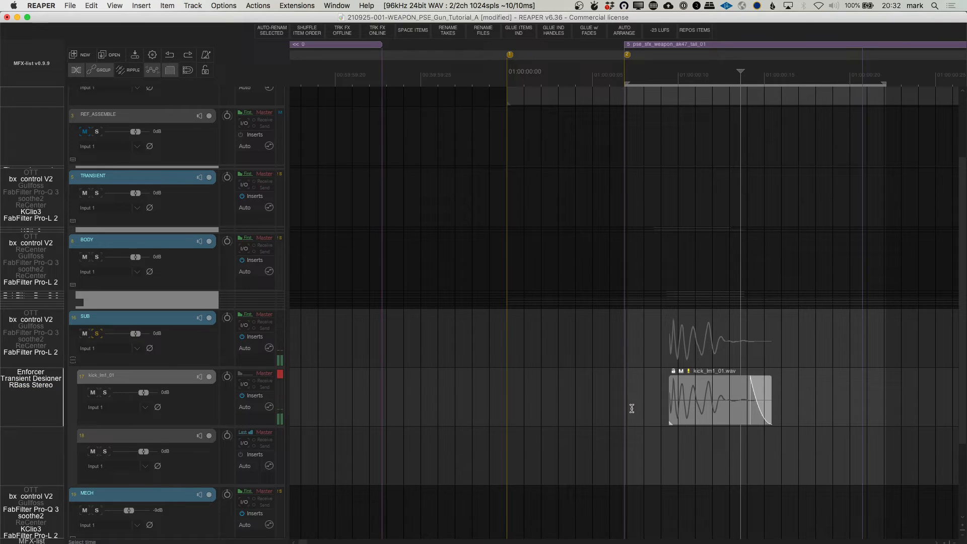
key(space)
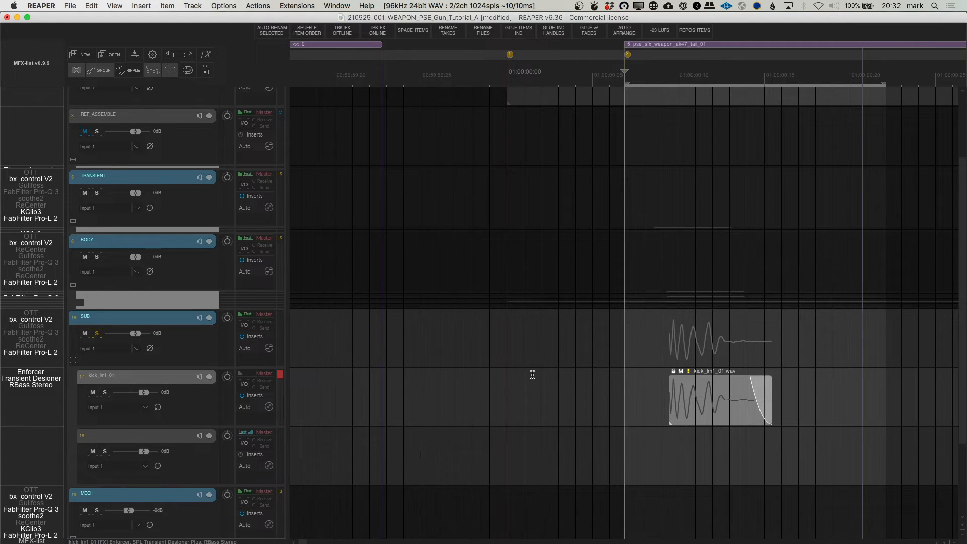
key(space)
Examine the kick track's RBass Stereo settings and replay the fully processed kick from the gunshot's region start
click(26, 386)
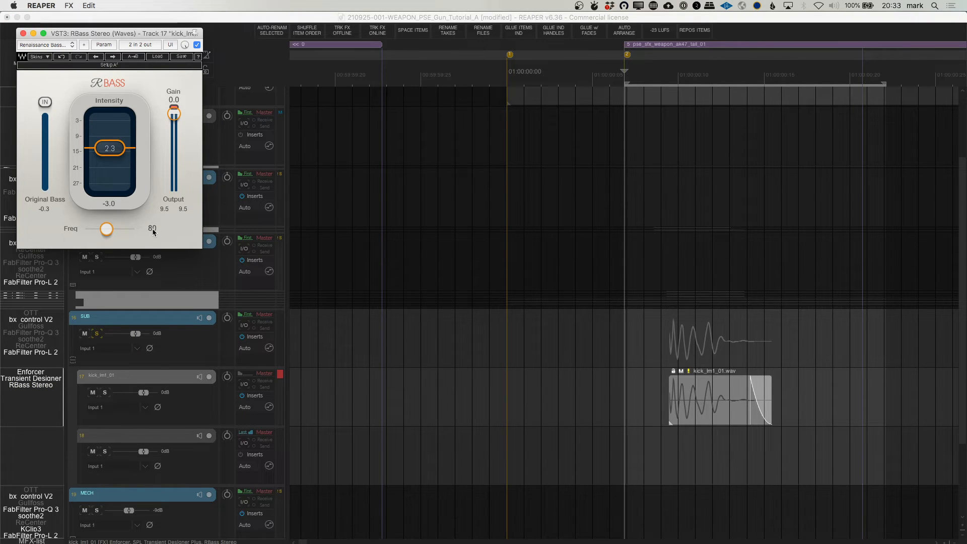
click(23, 34)
click(610, 392)
click(609, 384)
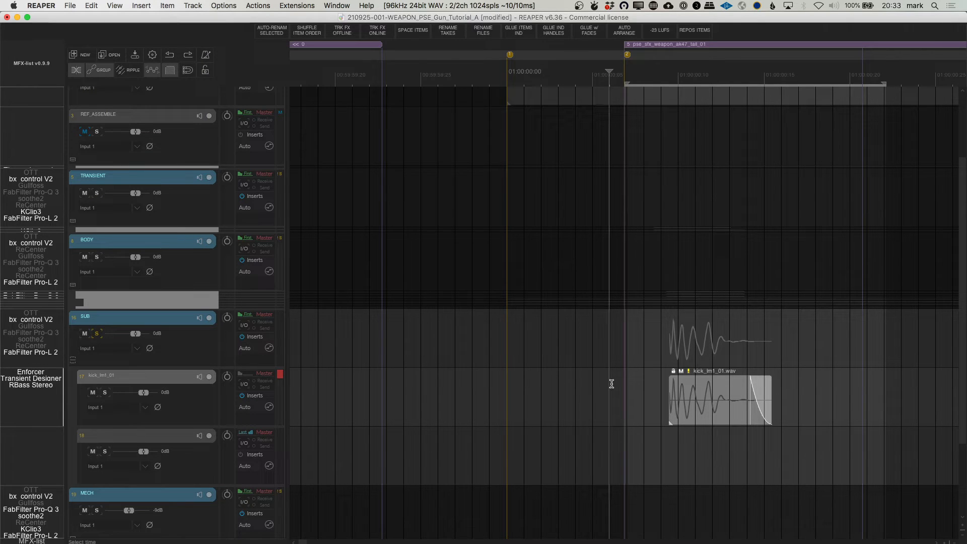
key(])
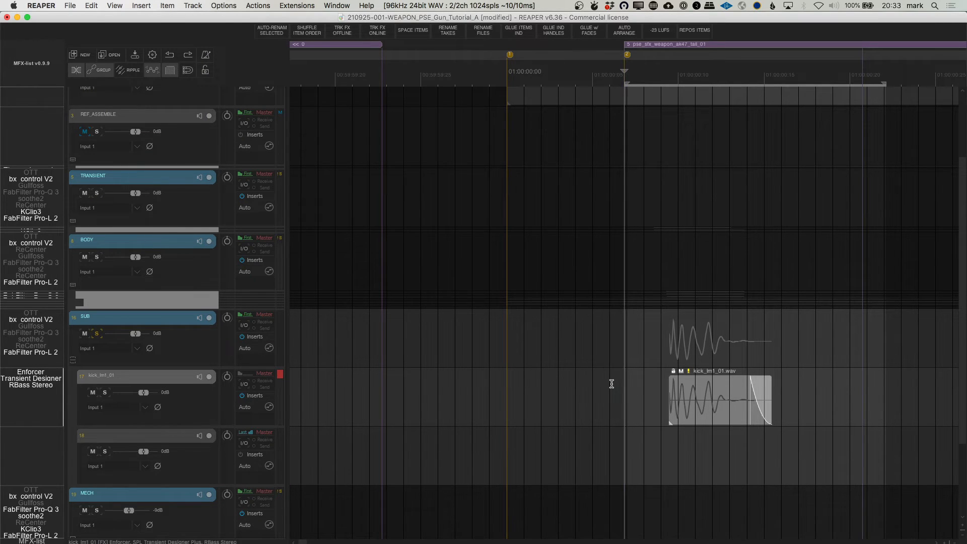
key(space)
key(space)
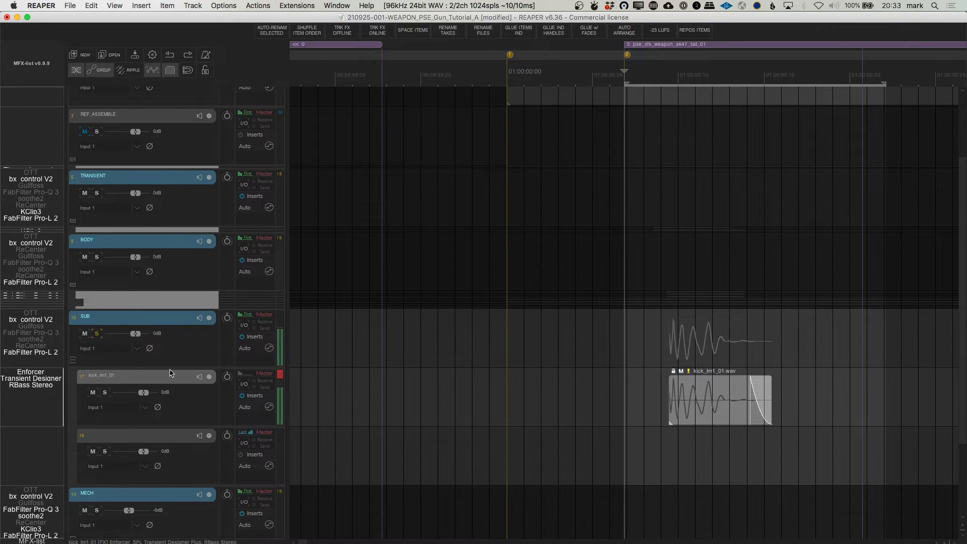
Bypass FabFilter Pro-Q 3, soothe2 and KClip3 on the soloed MECH folder
scroll(623, 300, down, 3)
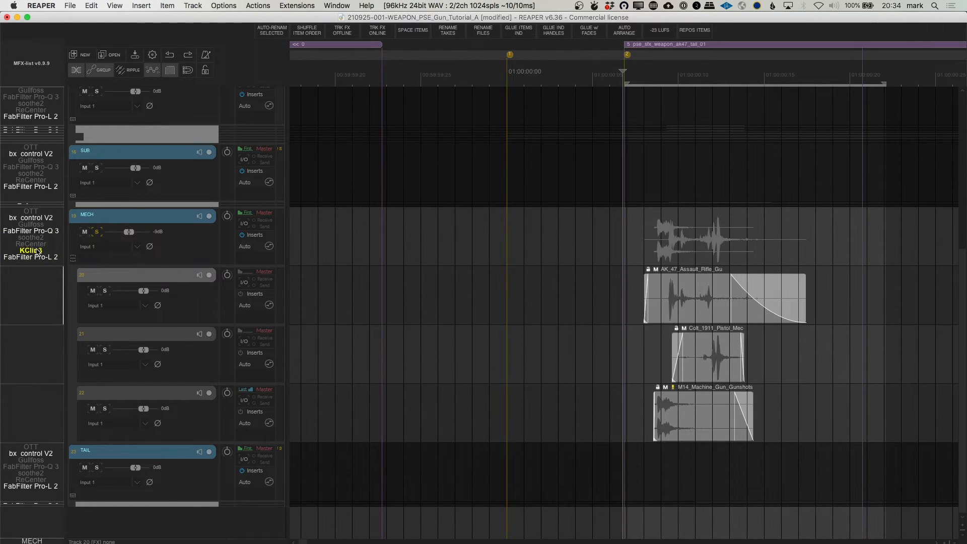
click(22, 231)
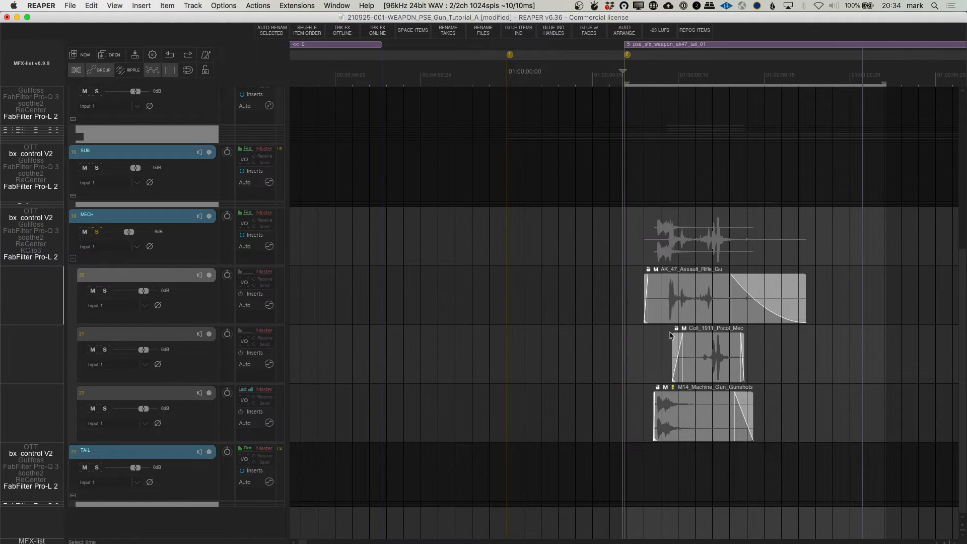
Solo track 20 with the AK-47 item in the MECH folder and play it from the region start
click(619, 290)
key(s)
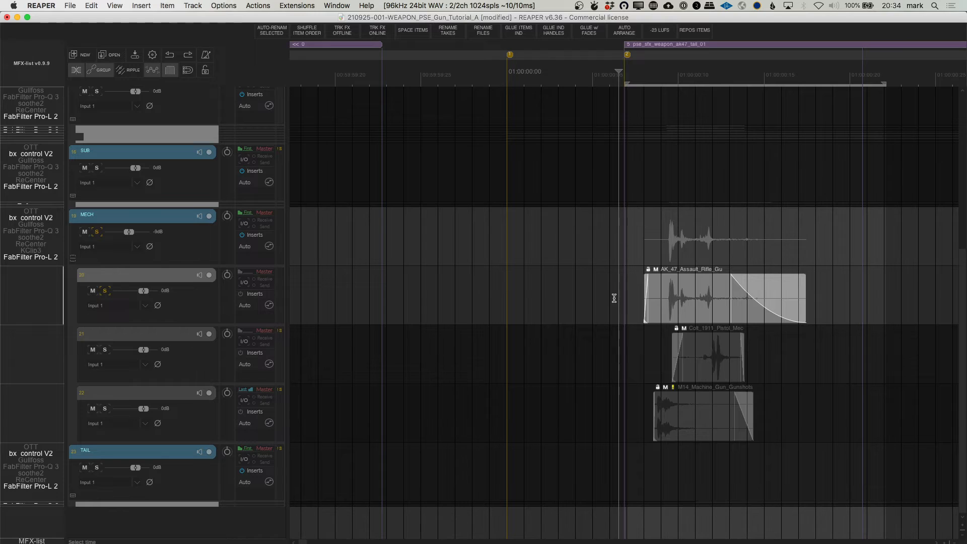
key(])
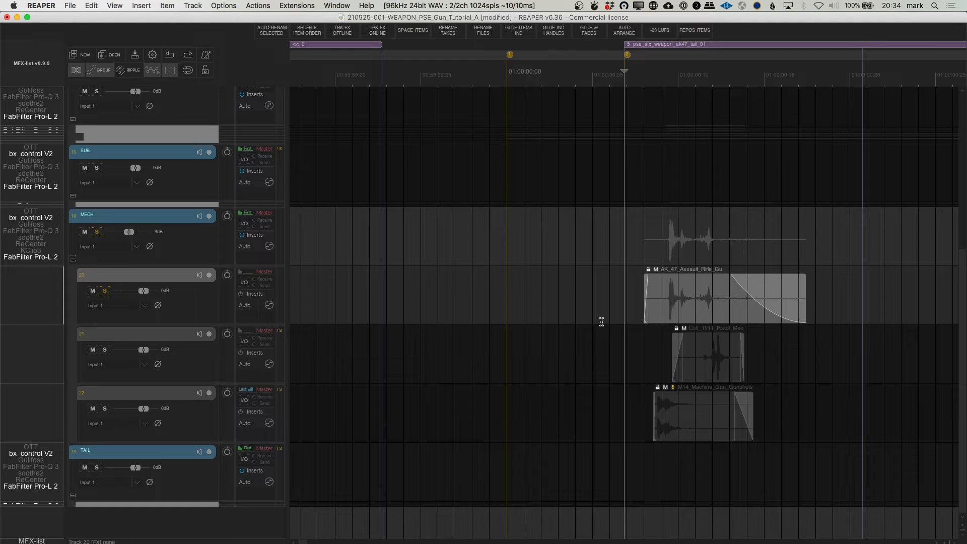
key(space)
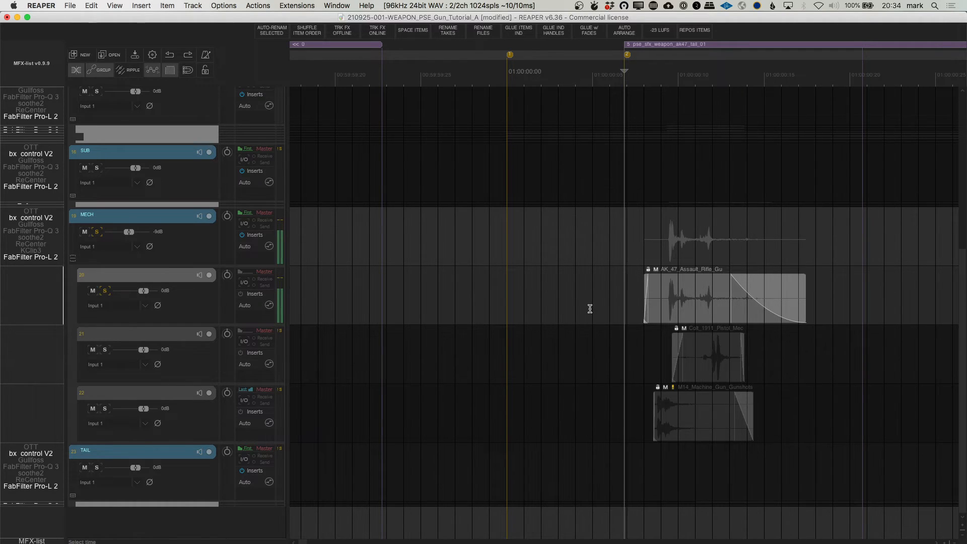
Reset the MECH folder's volume to 0 dB, replay track 20 at that level and clear the track's solo
double_click(129, 233)
key(space)
key(space)
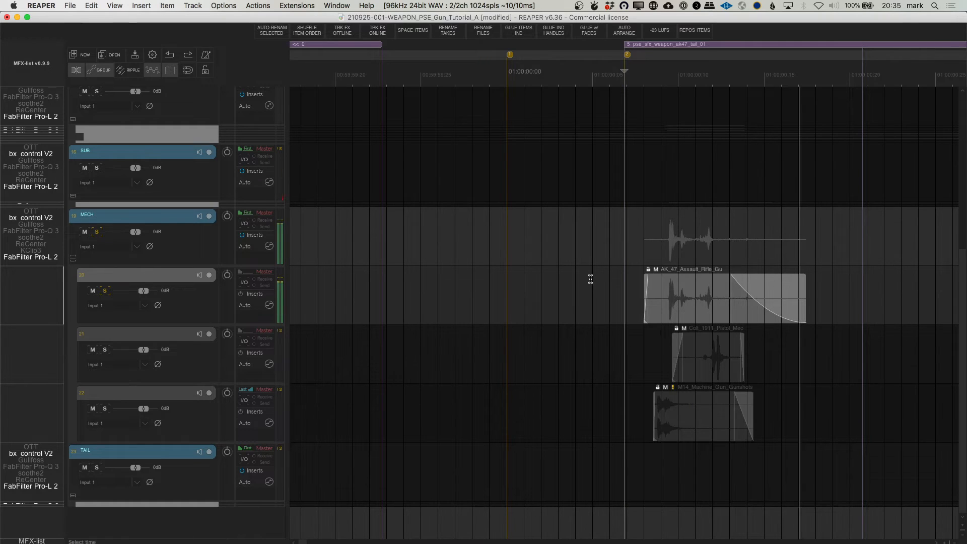
click(106, 290)
Audition track 21 with the Colt 1911 pistol item in solo from the region start, and clear its solo
click(105, 352)
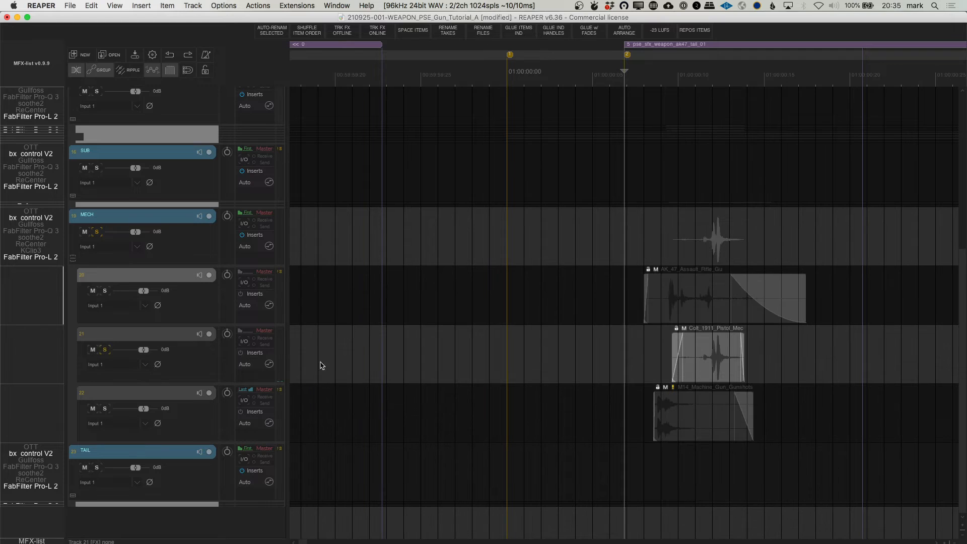
click(597, 346)
click(570, 346)
click(596, 353)
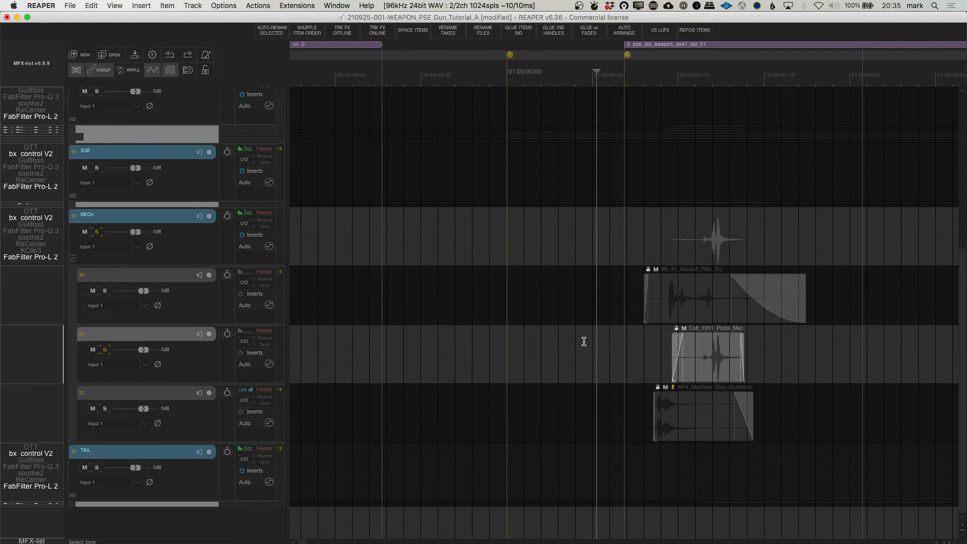
click(577, 332)
click(562, 336)
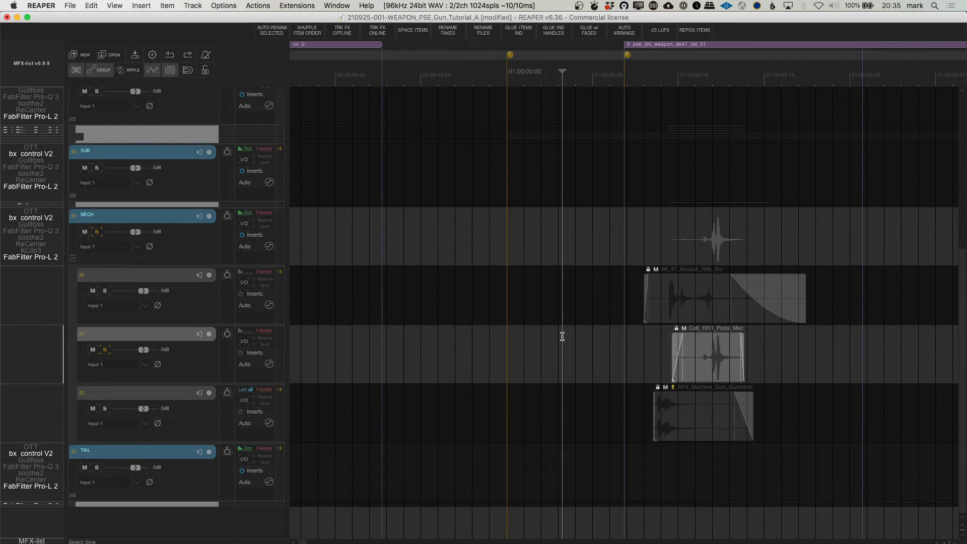
key(space)
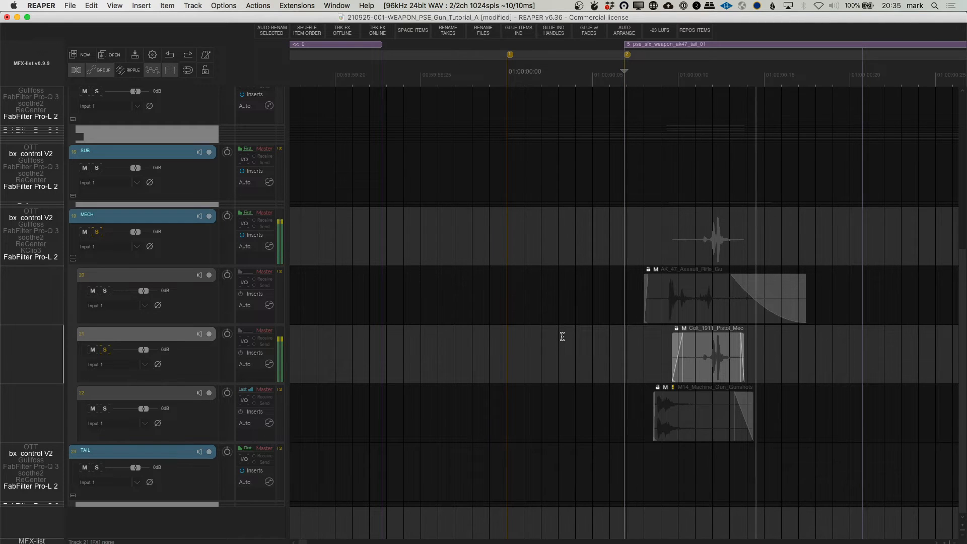
key(space)
key(space)
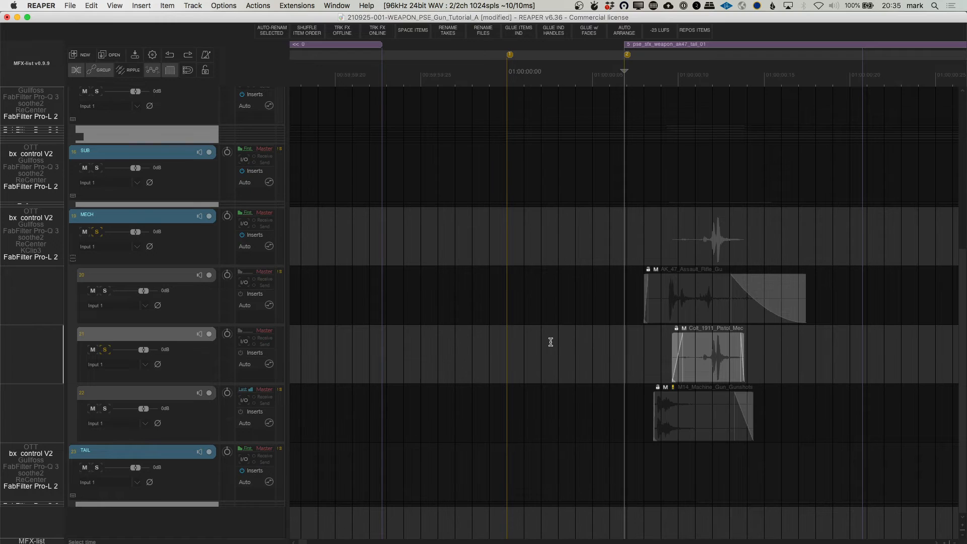
click(556, 343)
click(105, 350)
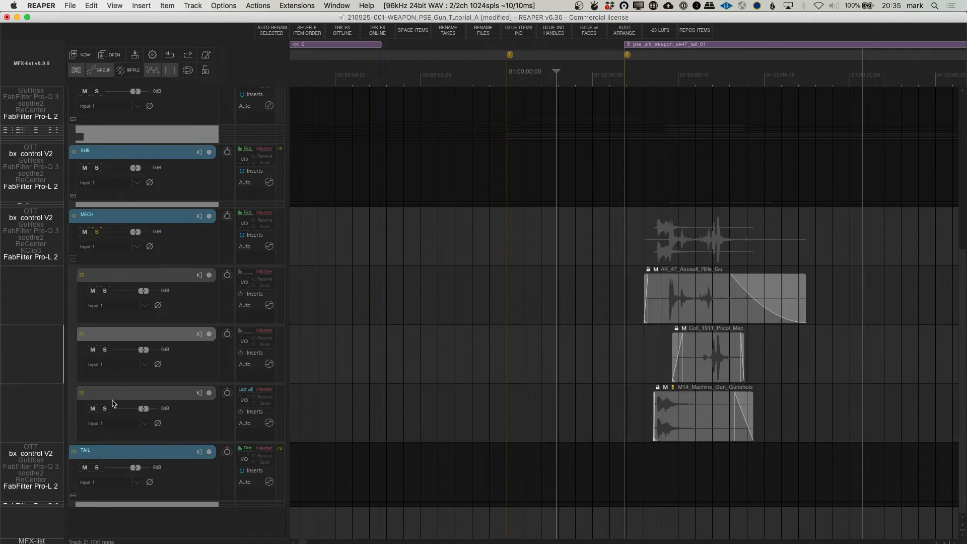
Audition track 22 with the M14 machine gun item in solo, and clear the solos on it and the MECH folder
click(105, 409)
key(space)
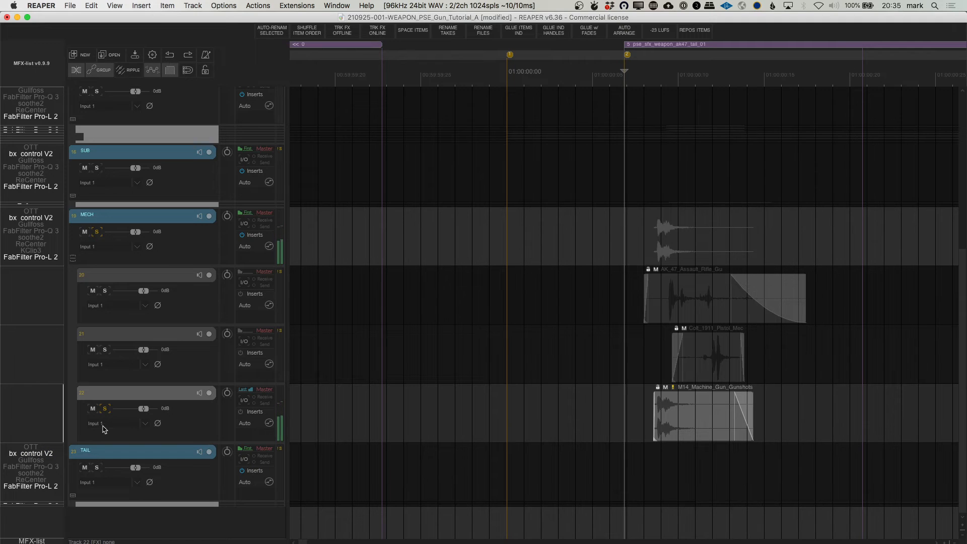
click(106, 407)
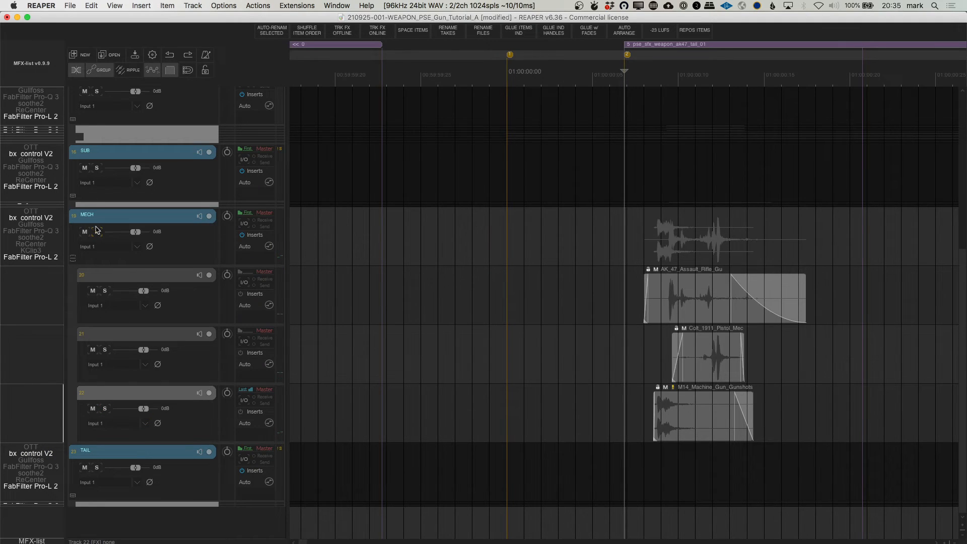
click(97, 231)
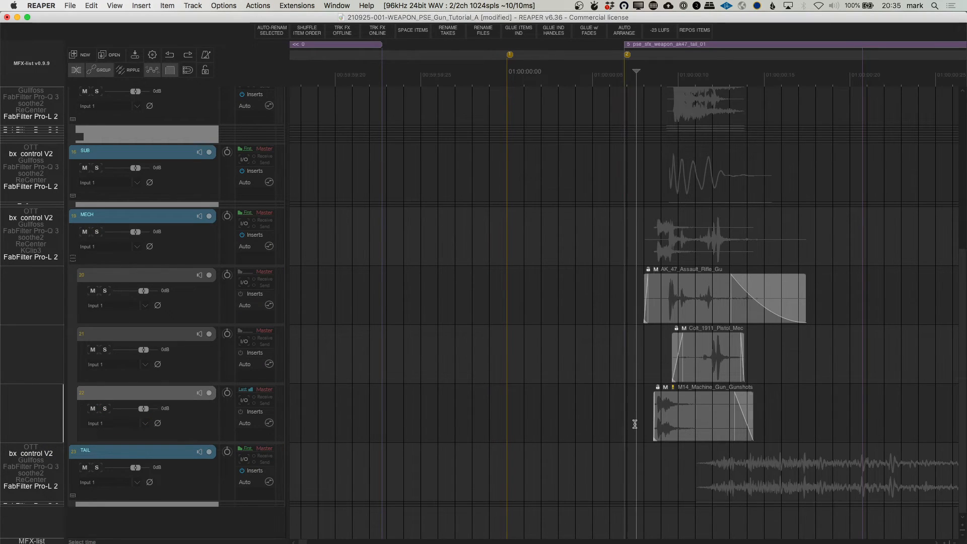
scroll(669, 352, up, 5)
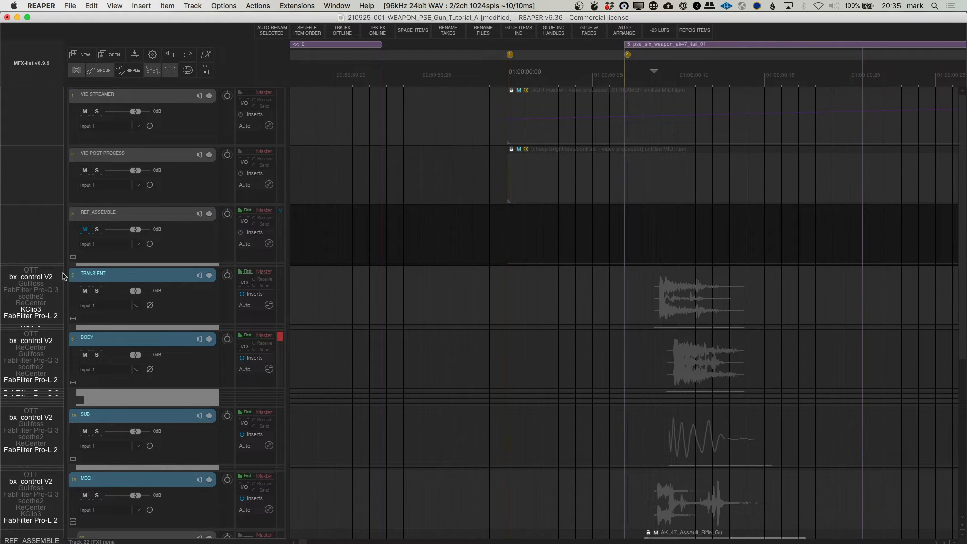
Expand the TRANSIENT folder and place the edit cursor at the waveform onset of the M14 machine gun item on track 22
click(73, 319)
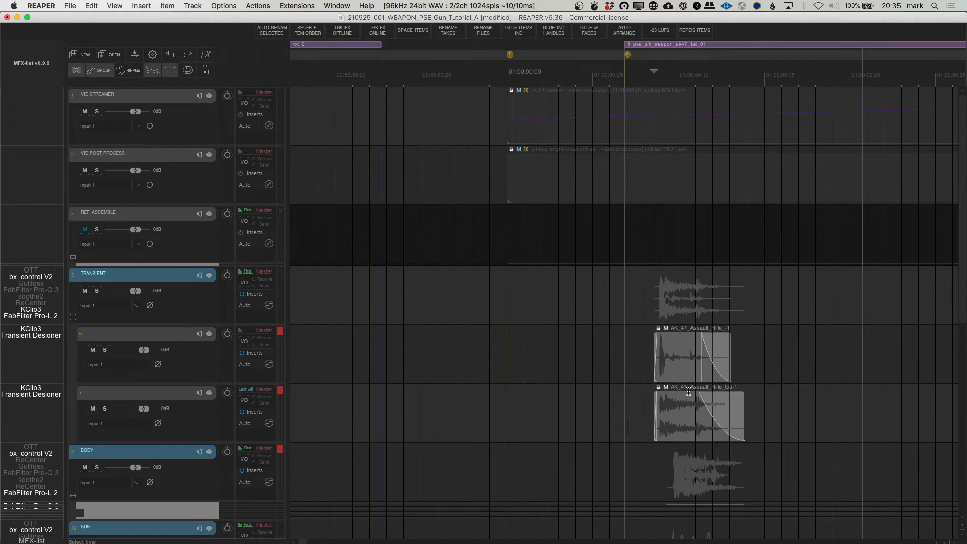
scroll(689, 386, down, 5)
scroll(689, 382, down, 5)
scroll(689, 376, up, 8)
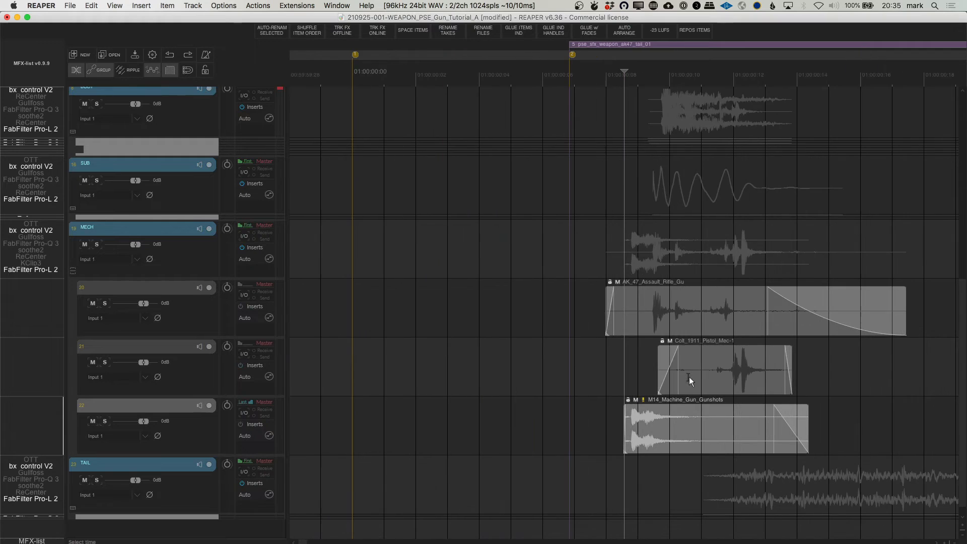
scroll(694, 370, up, 10)
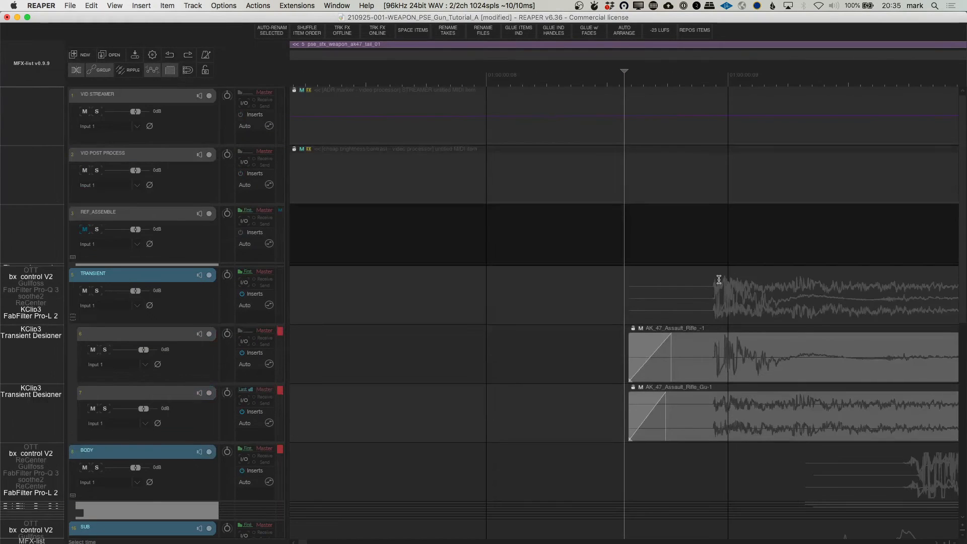
scroll(719, 302, down, 2)
scroll(722, 328, down, 6)
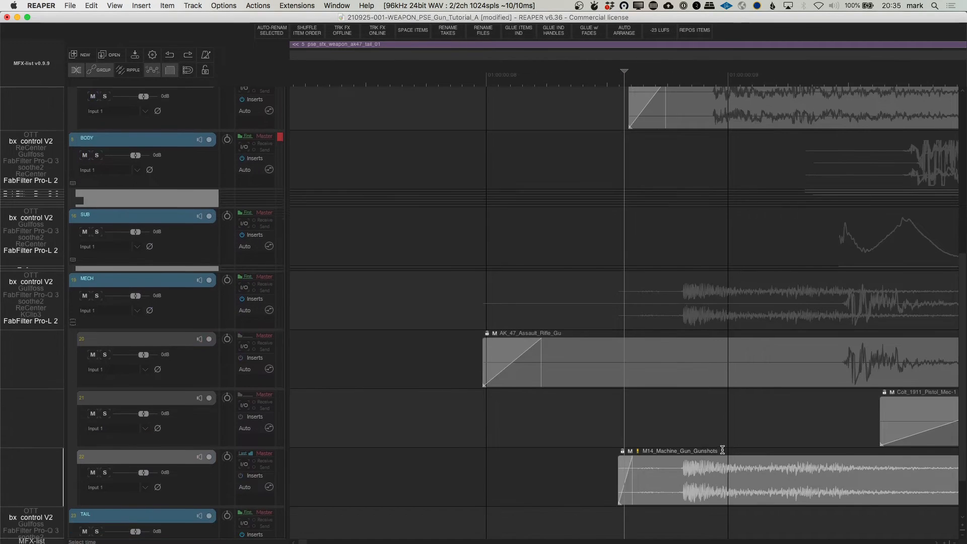
scroll(723, 450, down, 1)
click(681, 465)
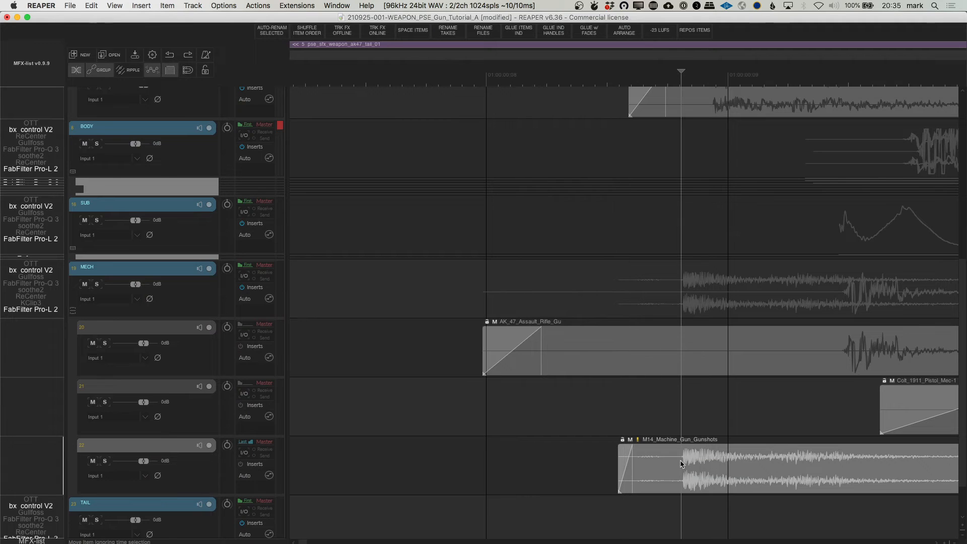
Compare the M14 onset with the TRANSIENT items and place the edit cursor at the AK-47 item's waveform onset on track 6
scroll(708, 292, up, 4)
scroll(708, 292, up, 5)
scroll(712, 353, down, 2)
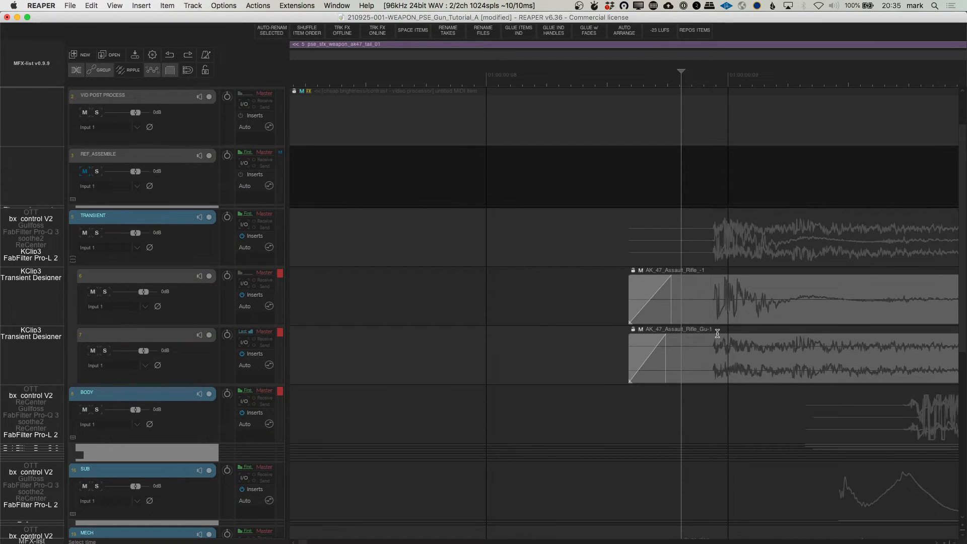
scroll(718, 333, down, 6)
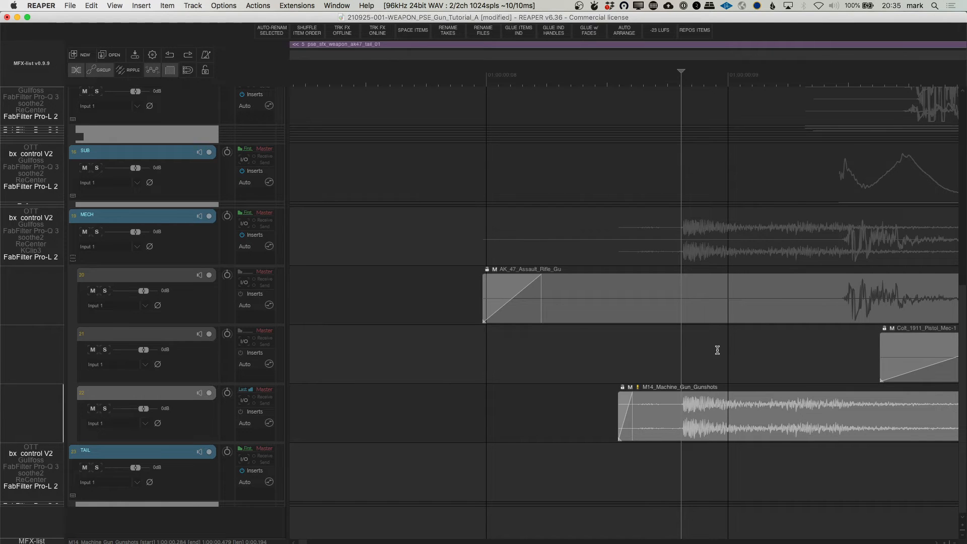
scroll(688, 341, up, 7)
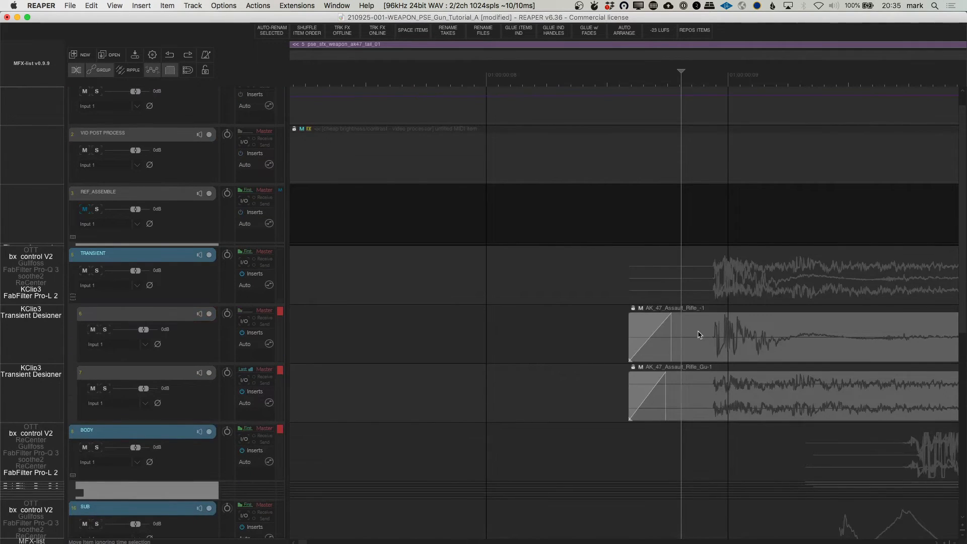
click(697, 333)
key(Tab)
scroll(437, 337, left, 5)
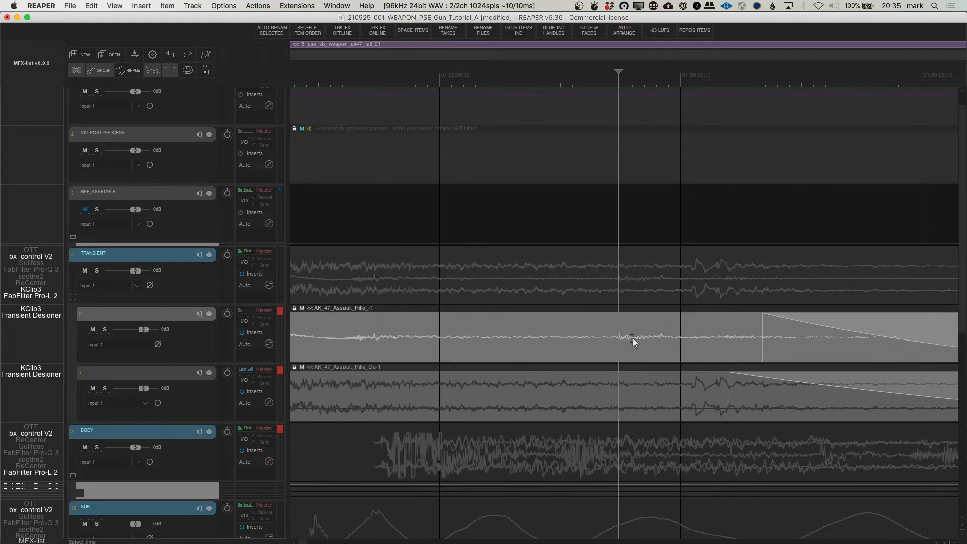
scroll(504, 337, left, 5)
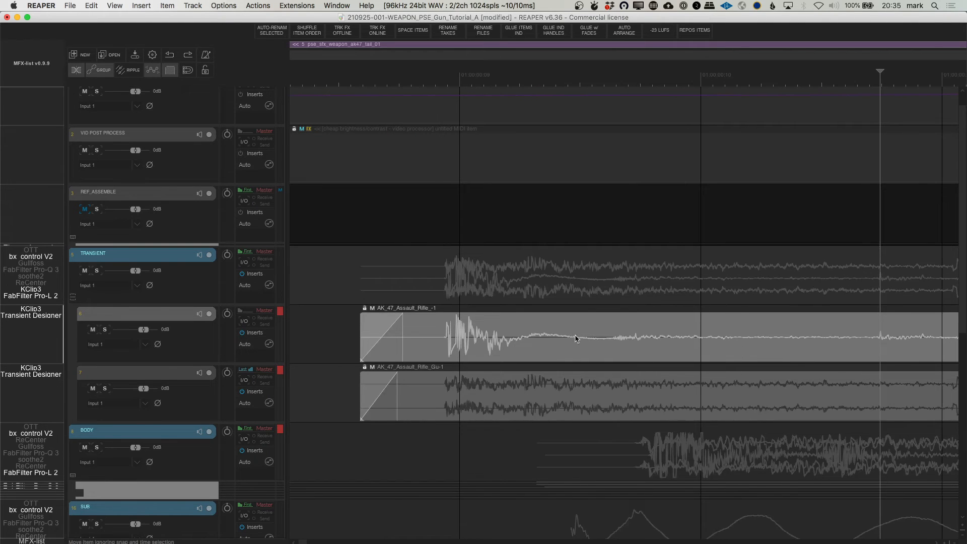
click(422, 334)
click(445, 336)
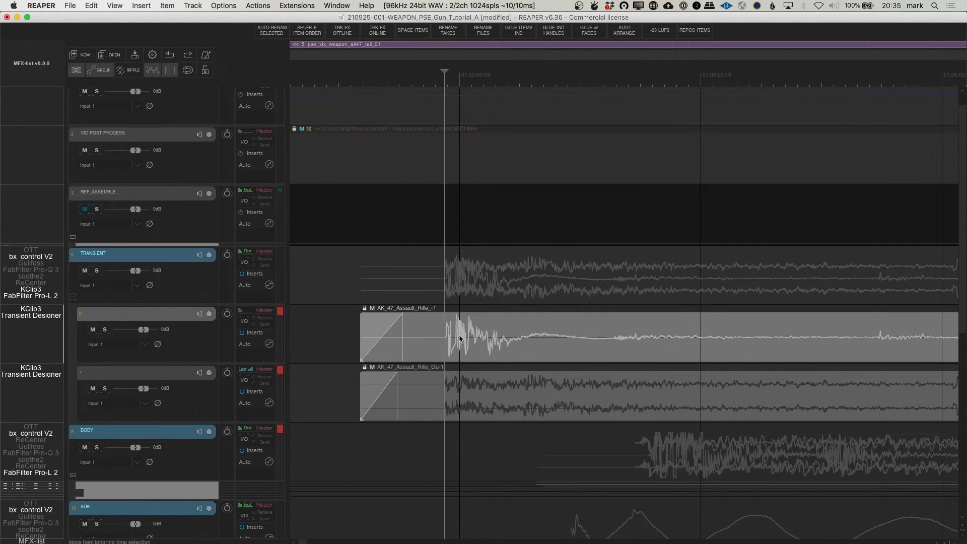
Expand the BODY folder and temporarily mark the gap between the TRANSIENT and BODY waveform onsets with a time selection
scroll(411, 386, down, 2)
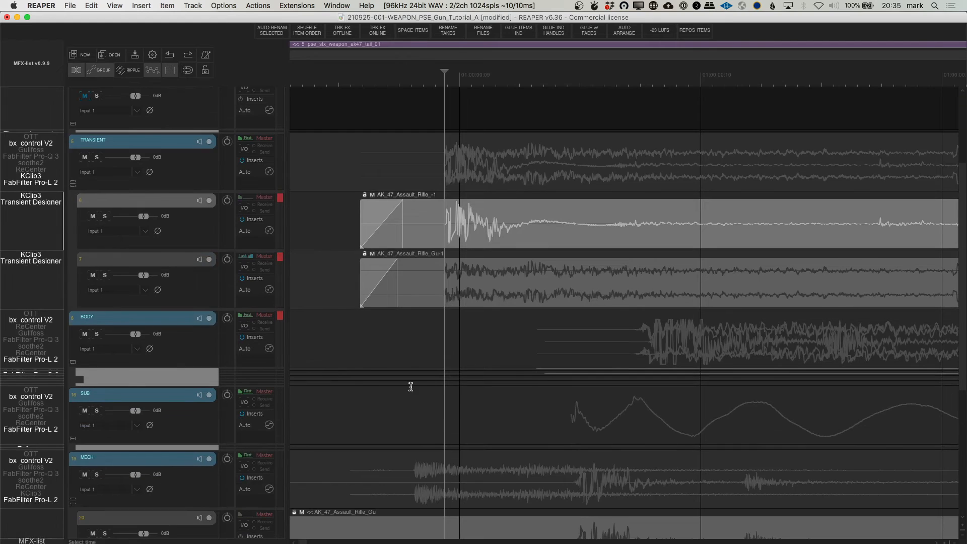
click(74, 362)
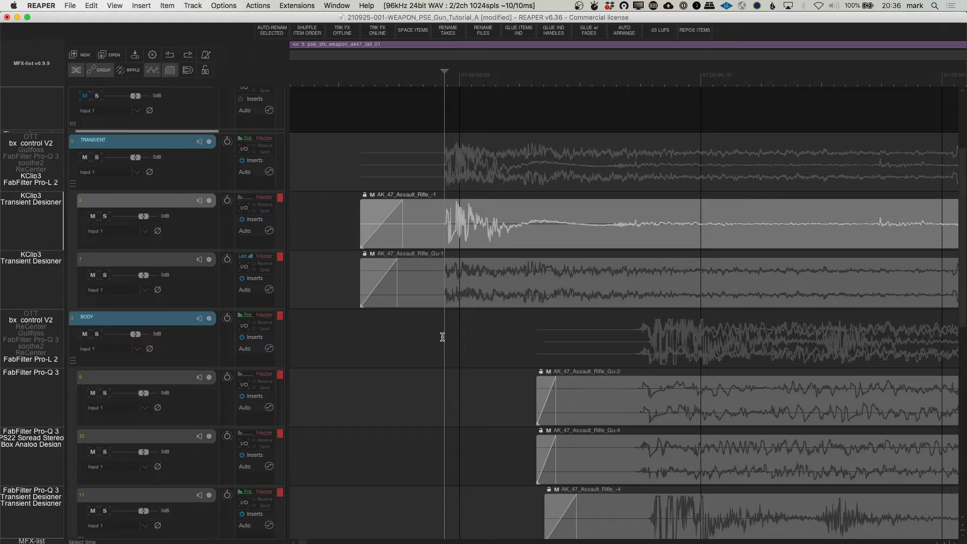
drag(443, 339, 632, 337)
scroll(632, 337, down, 3)
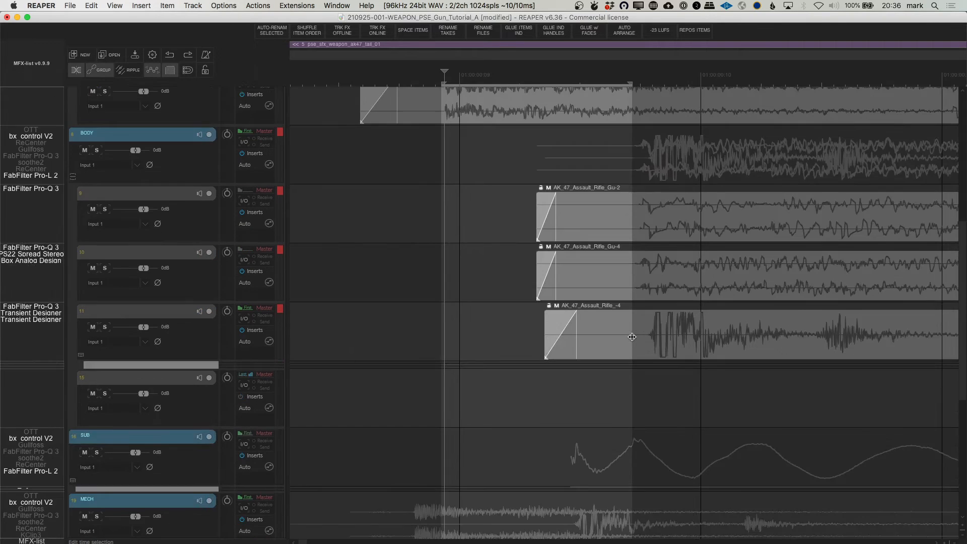
scroll(633, 337, up, 3)
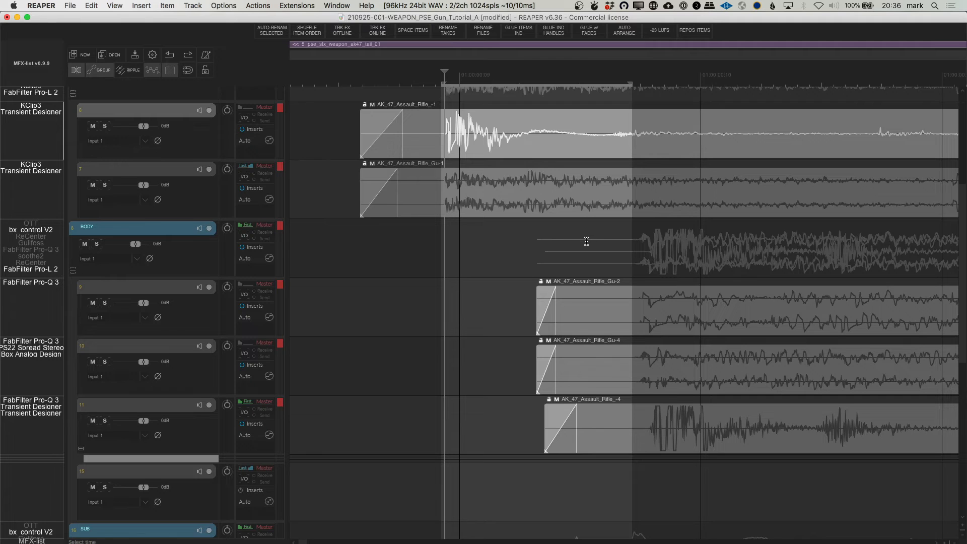
click(568, 252)
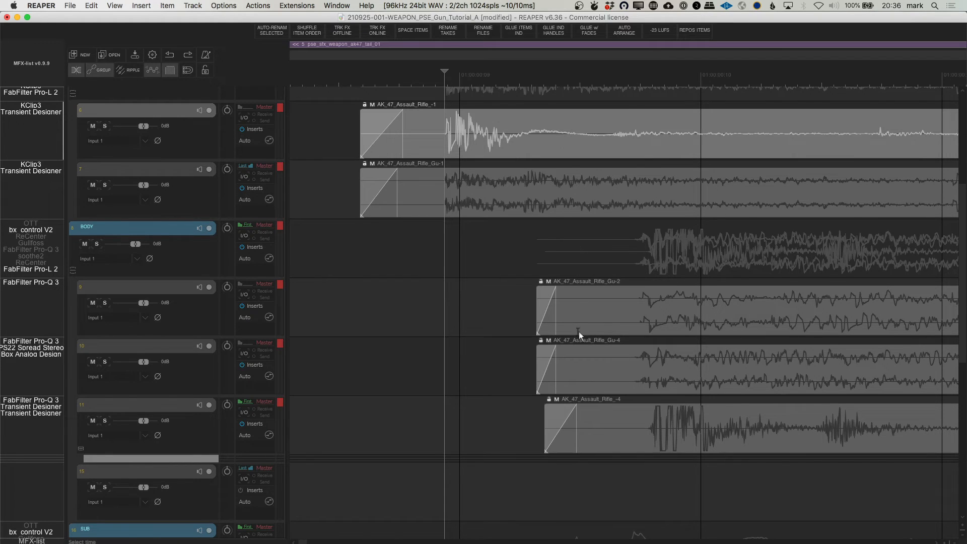
Mute the MECH and SUB folders
scroll(578, 332, down, 11)
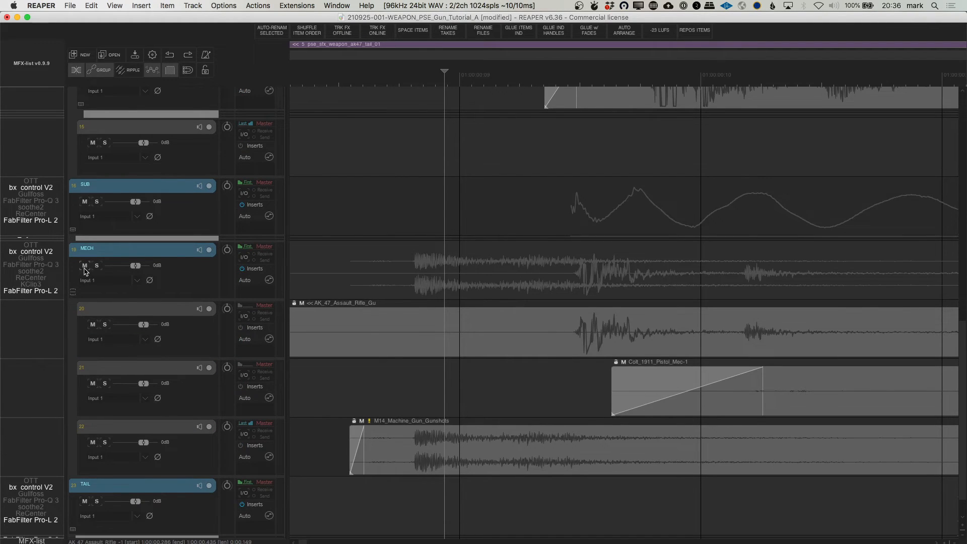
click(84, 265)
click(84, 201)
scroll(609, 319, up, 20)
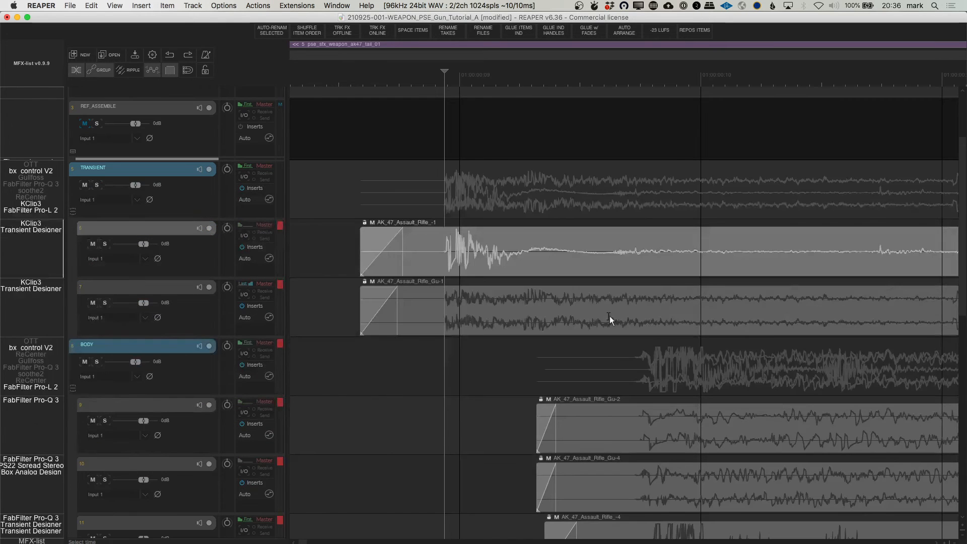
Play the TRANSIENT and BODY layers together from the start of the ak47 region
scroll(609, 317, down, 3)
scroll(590, 326, down, 4)
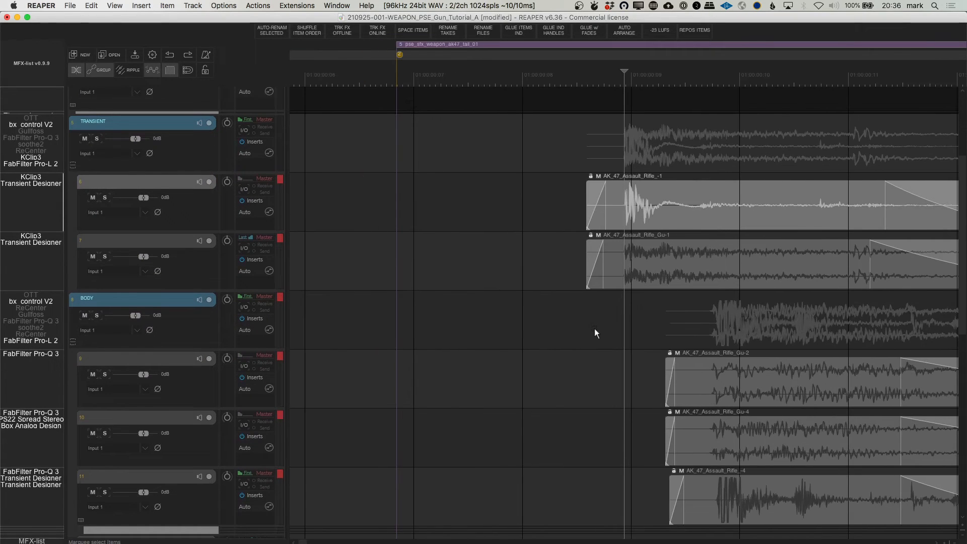
scroll(595, 328, down, 3)
key(2)
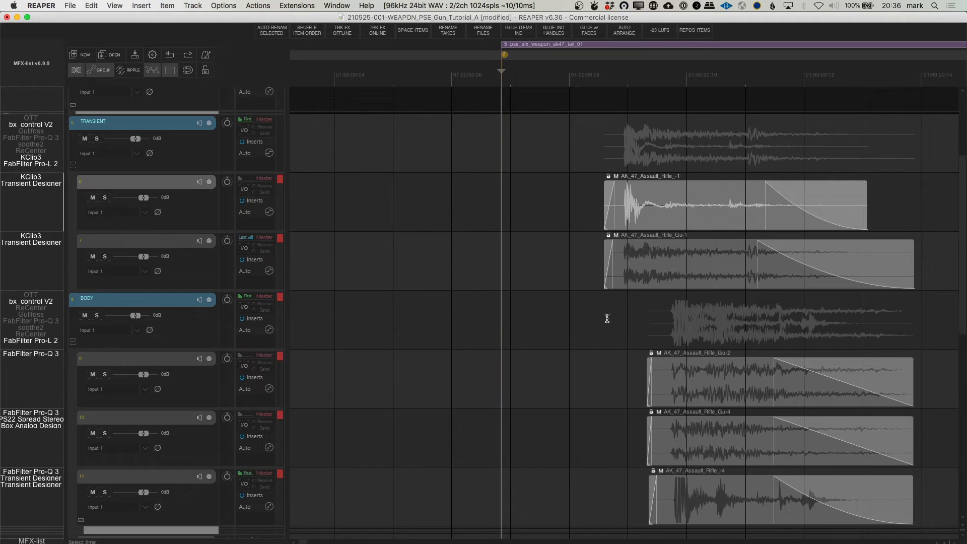
key(space)
scroll(725, 340, right, 2)
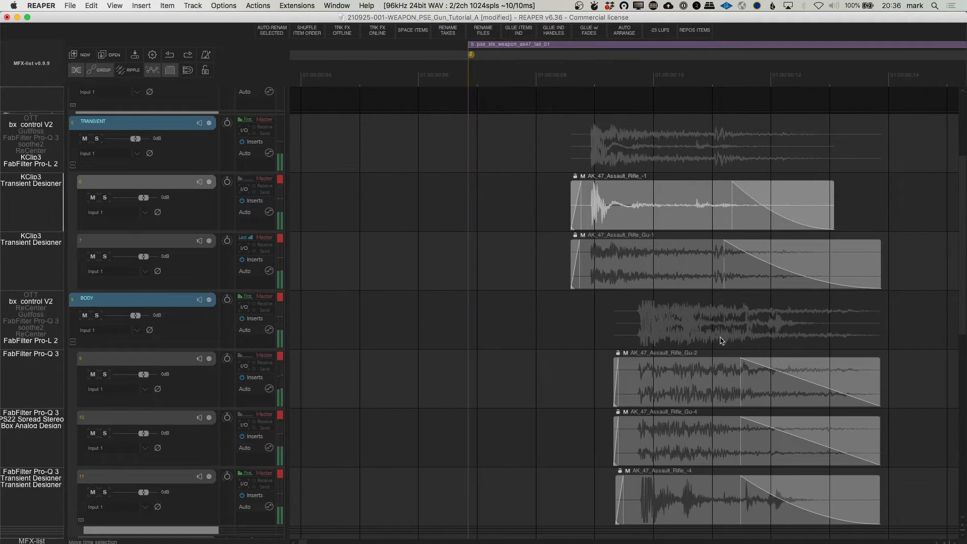
scroll(720, 339, right, 2)
key(space)
Shift both TRANSIENT items later to start with the BODY items, play the result, then undo the shift and replay the original timing
scroll(649, 332, down, 2)
key(2)
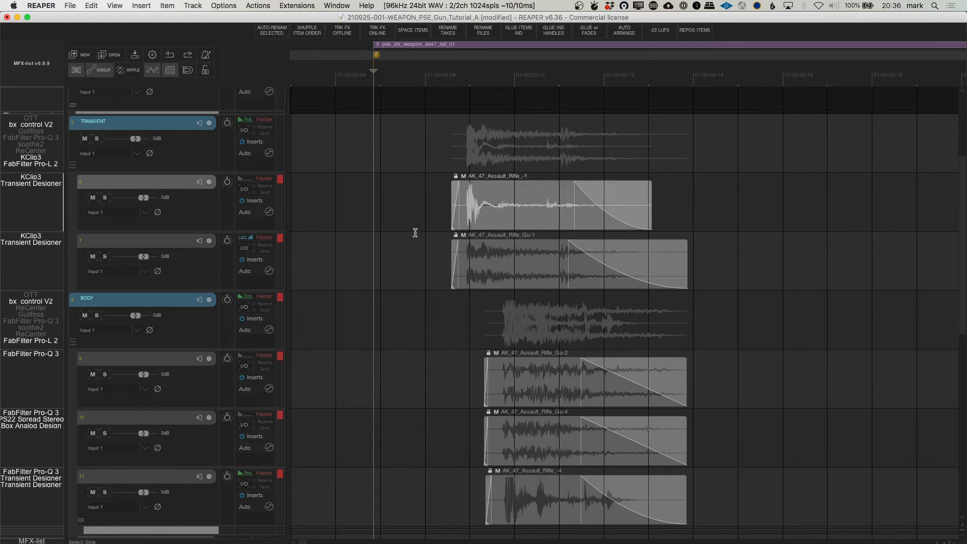
drag(420, 194, 459, 300)
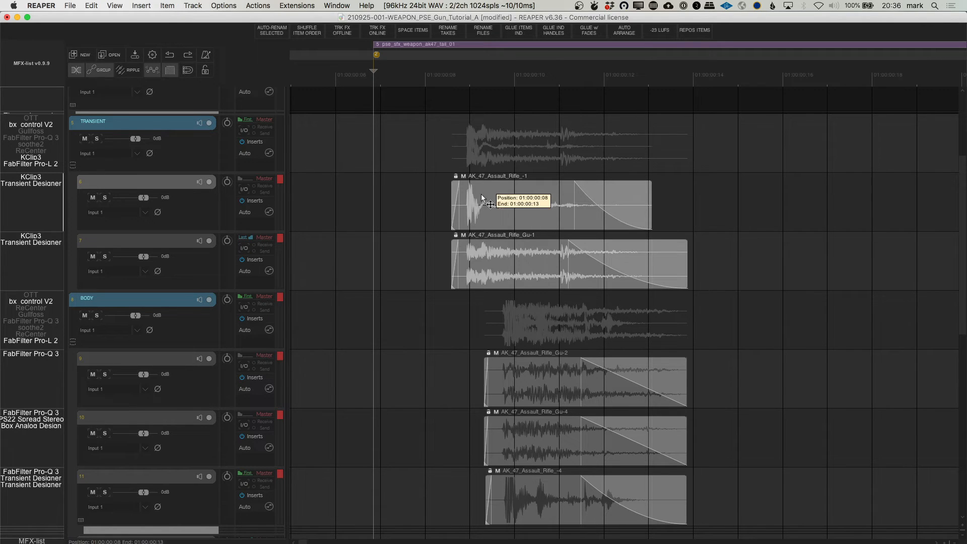
drag(481, 195, 516, 194)
key(space)
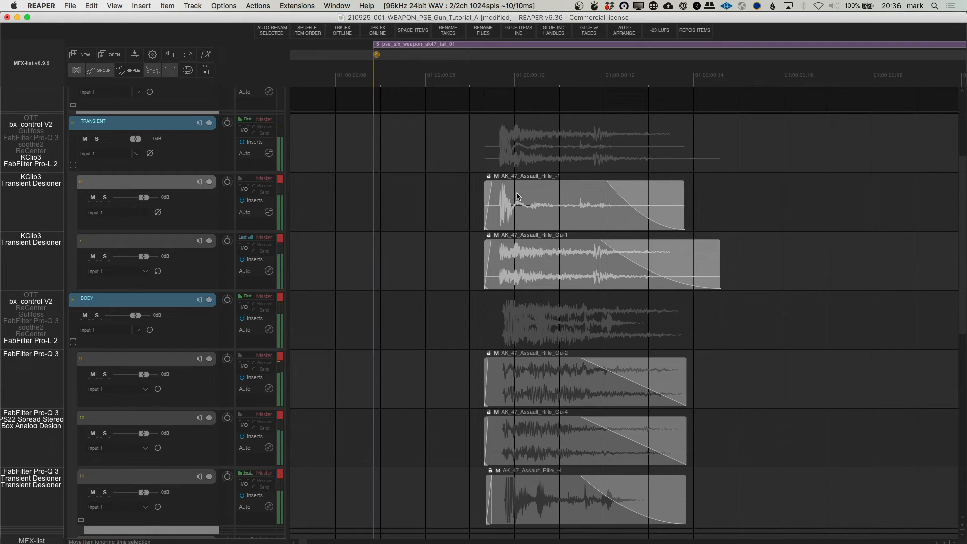
key(super+z)
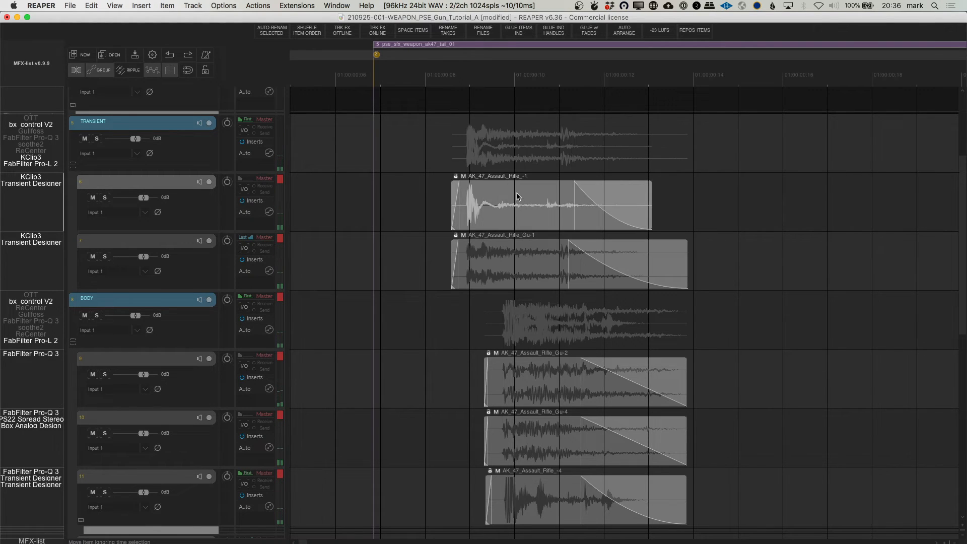
key(space)
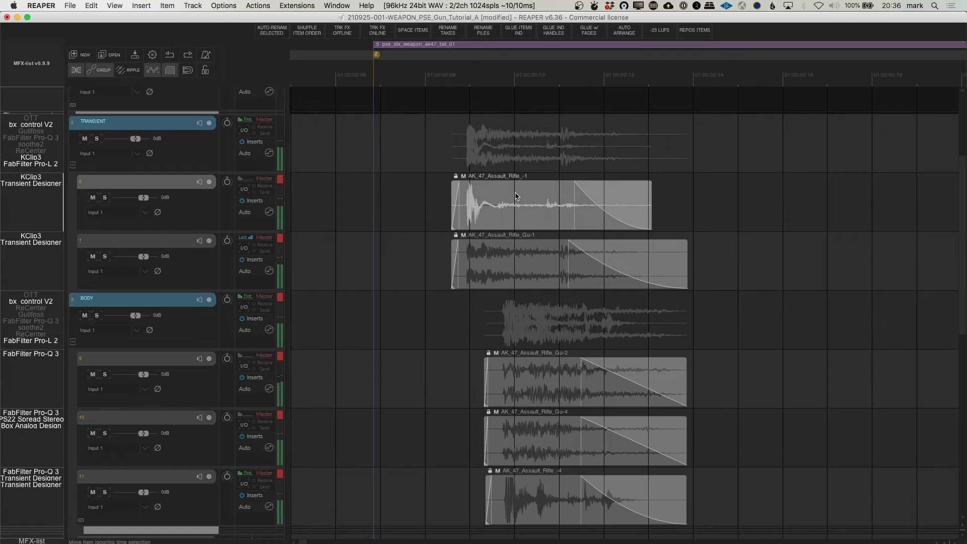
Shift the AK-47 items on tracks 6 and 7 progressively earlier, widening the gap before the BODY layer, and play the result
drag(419, 210, 507, 280)
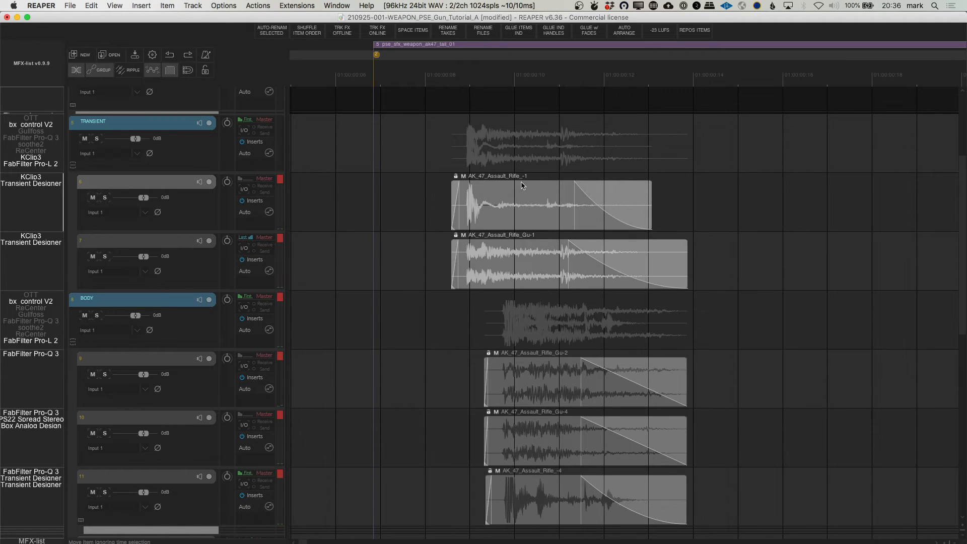
drag(522, 185, 503, 186)
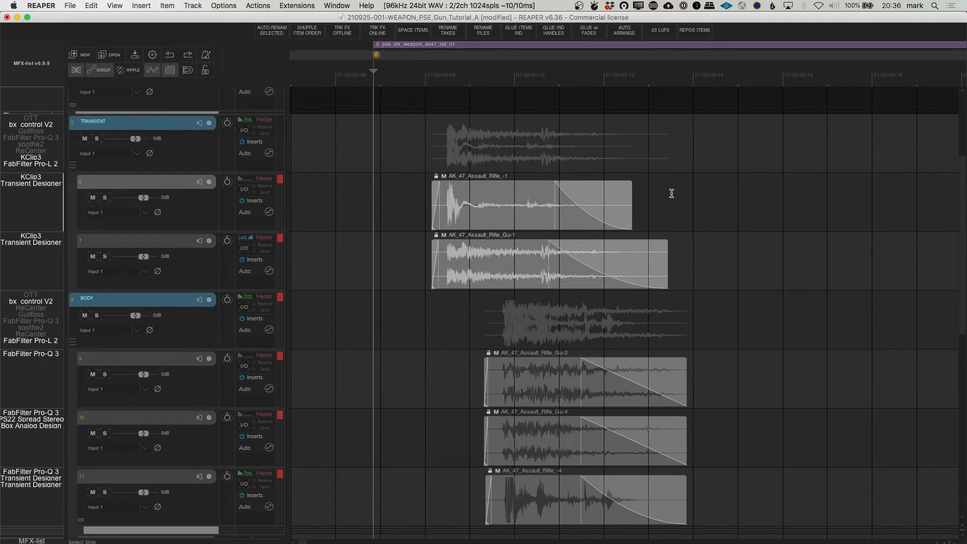
drag(402, 206, 513, 276)
drag(501, 188, 502, 188)
drag(486, 189, 482, 192)
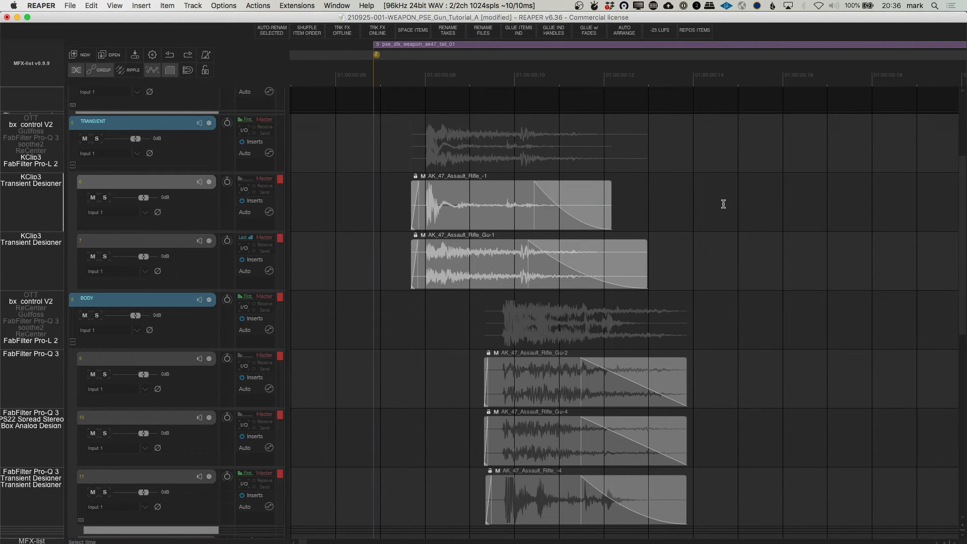
key(space)
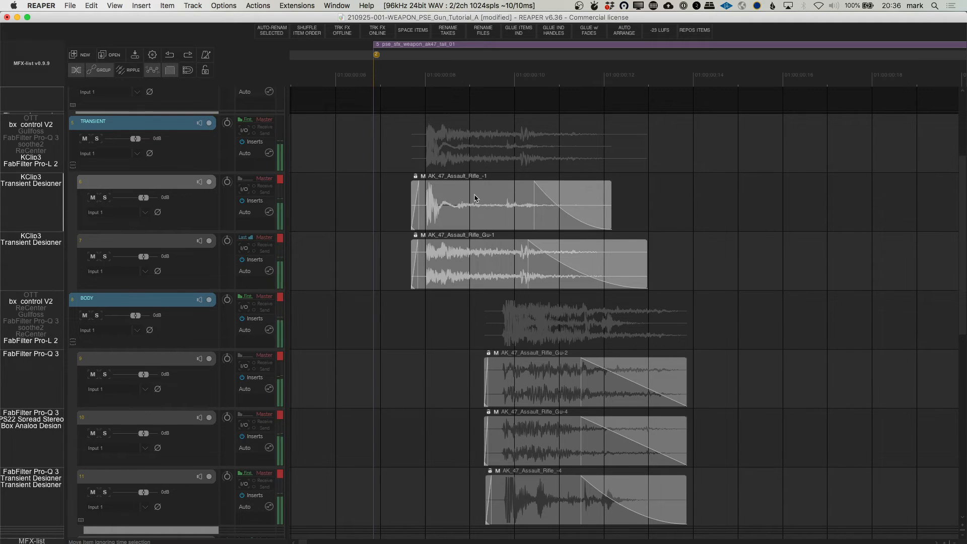
Try both TRANSIENT items at the very start of the region, then undo the shifts to restore their original timing
drag(466, 200, 429, 198)
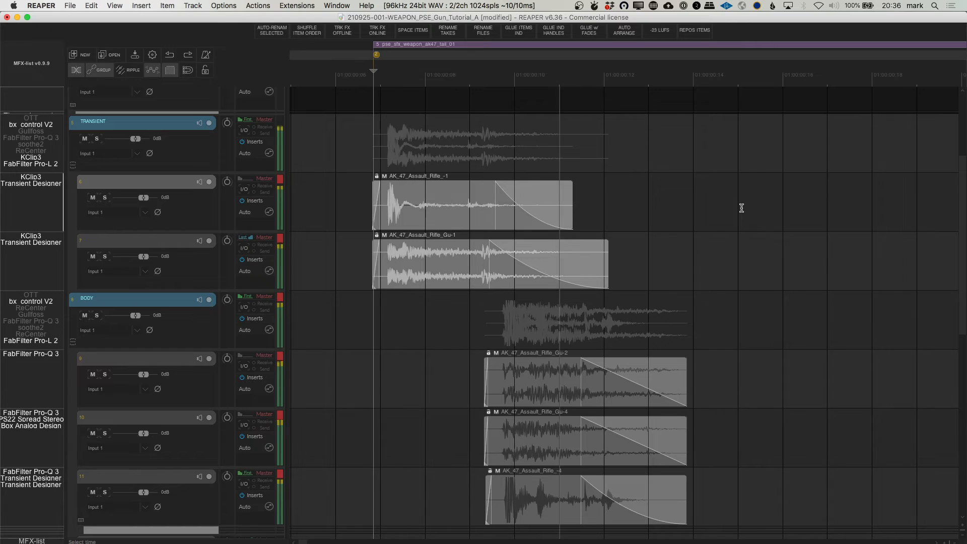
key(super+z)
key(super+z)
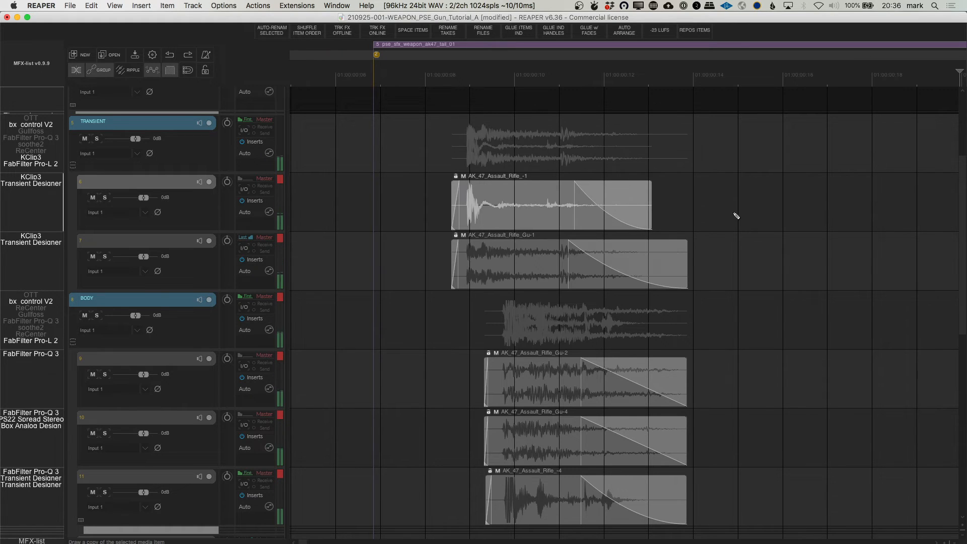
Line up both TRANSIENT items with the BODY items once more, play the combined hit and undo the move
click(432, 221)
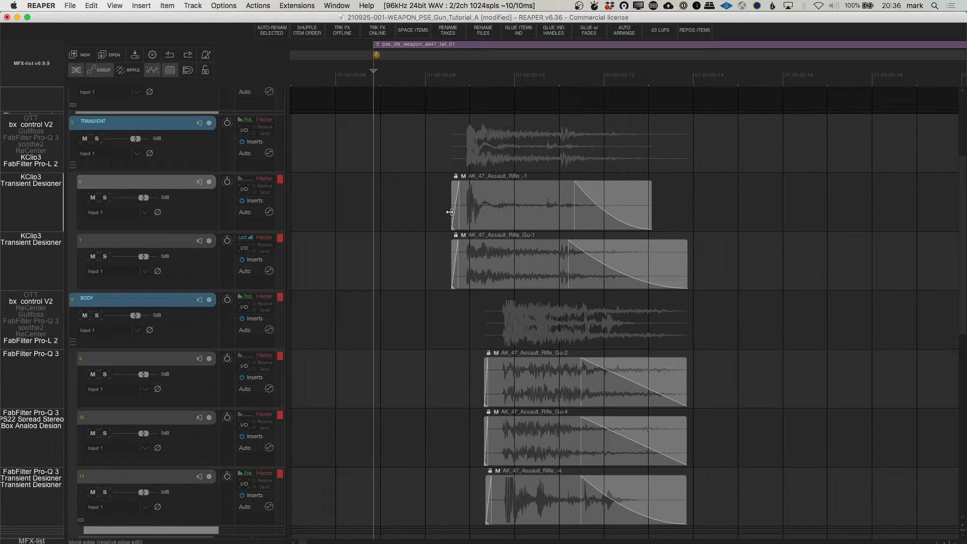
drag(490, 194, 521, 191)
key(space)
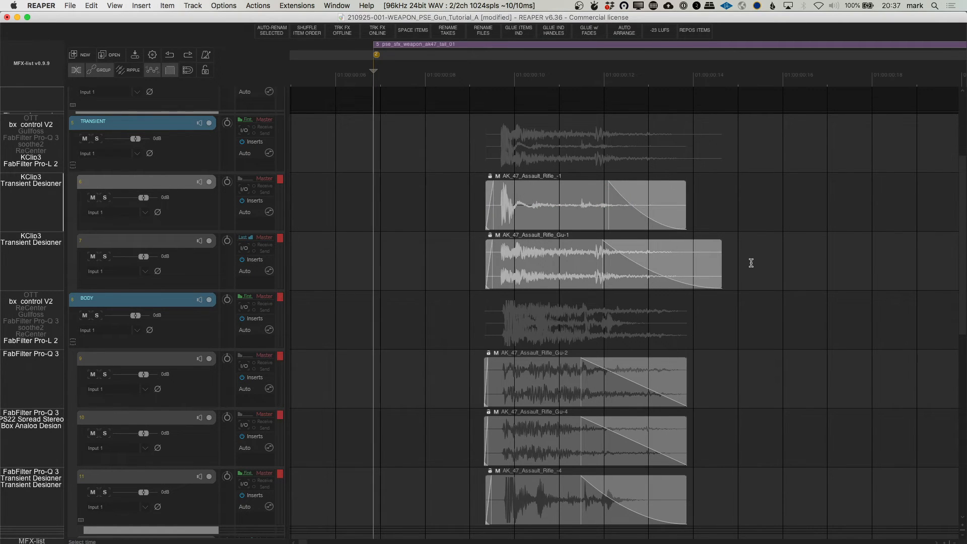
key(super+z)
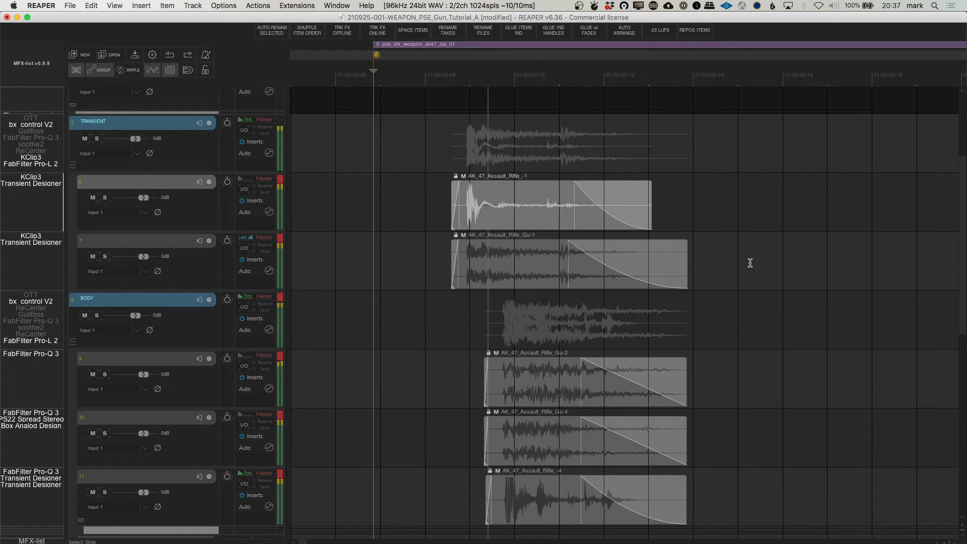
Unmute and solo the MECH folder, and play it from the start of the AK-47 tail region
scroll(453, 352, down, 10)
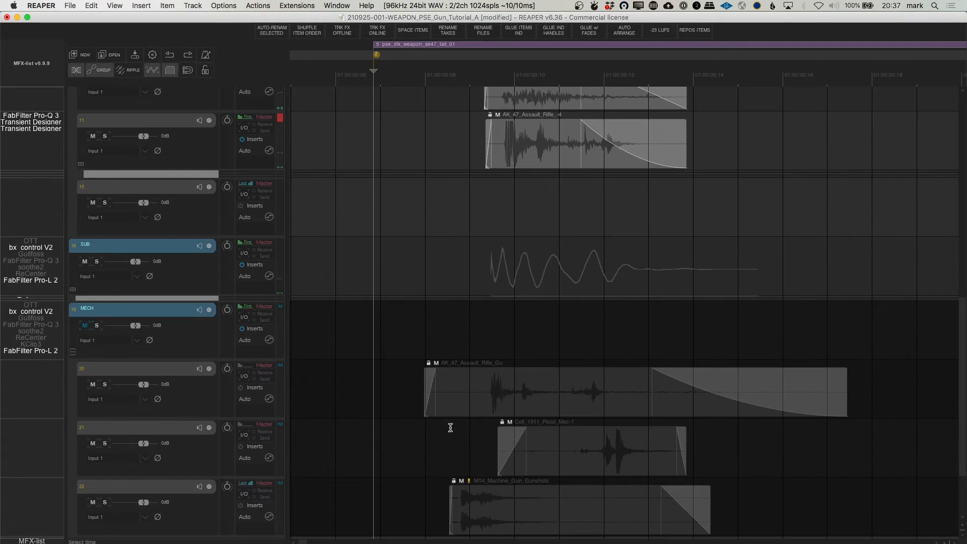
click(85, 326)
scroll(387, 453, down, 3)
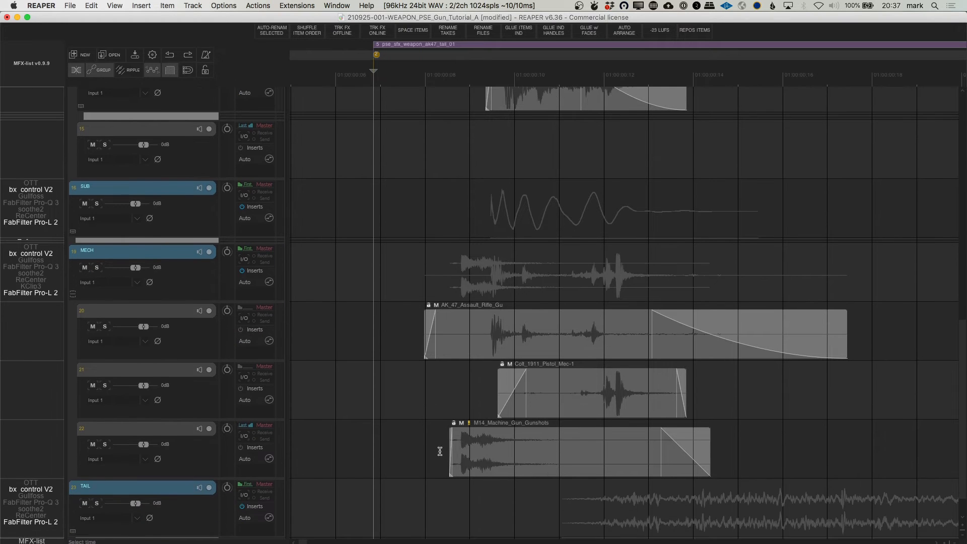
click(439, 435)
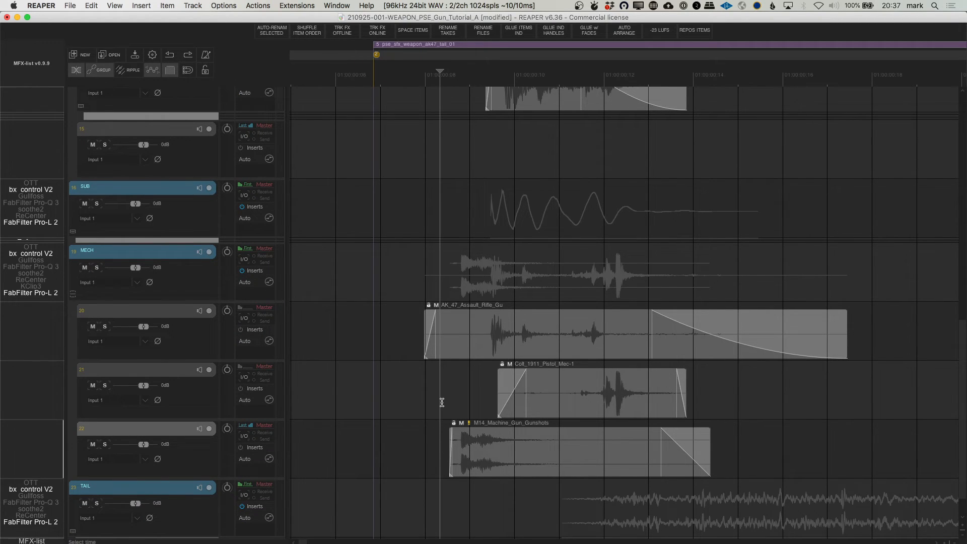
click(97, 267)
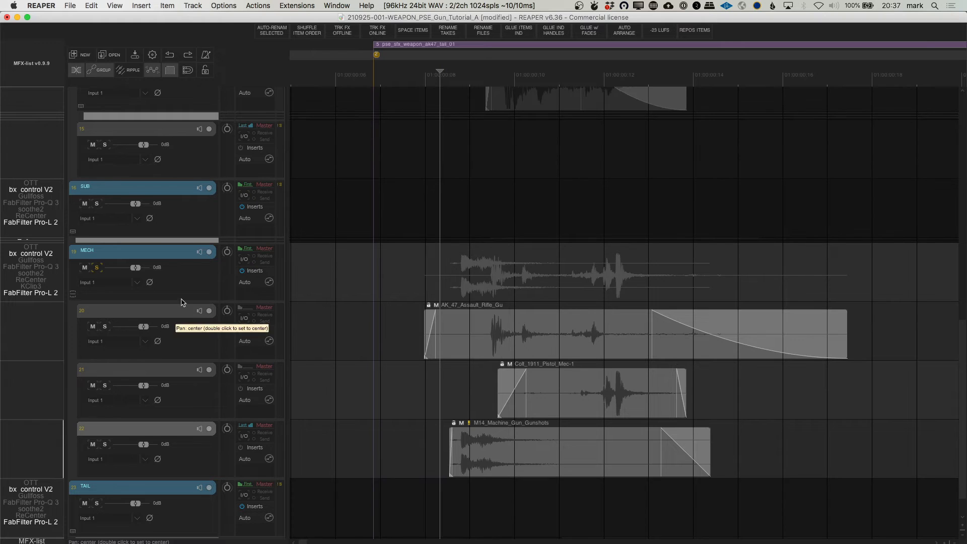
click(382, 317)
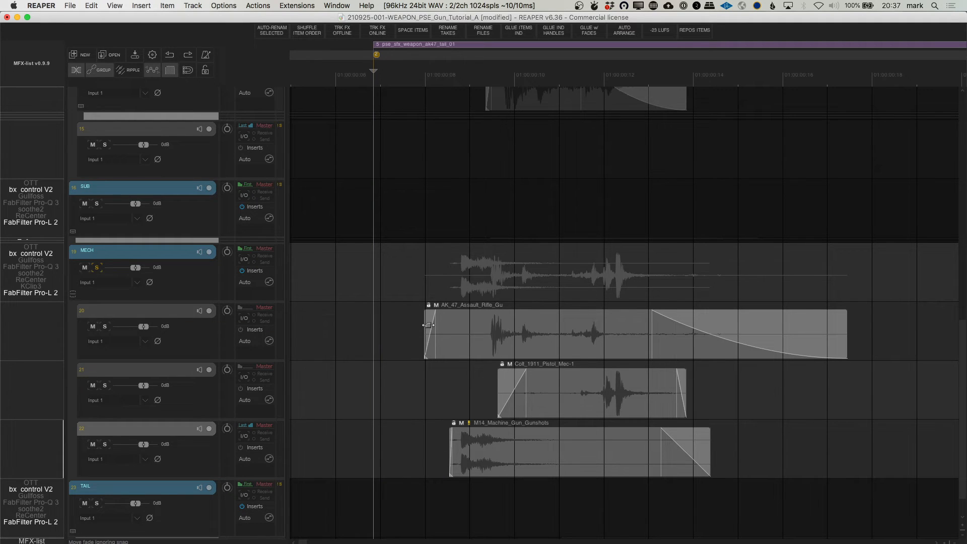
key(space)
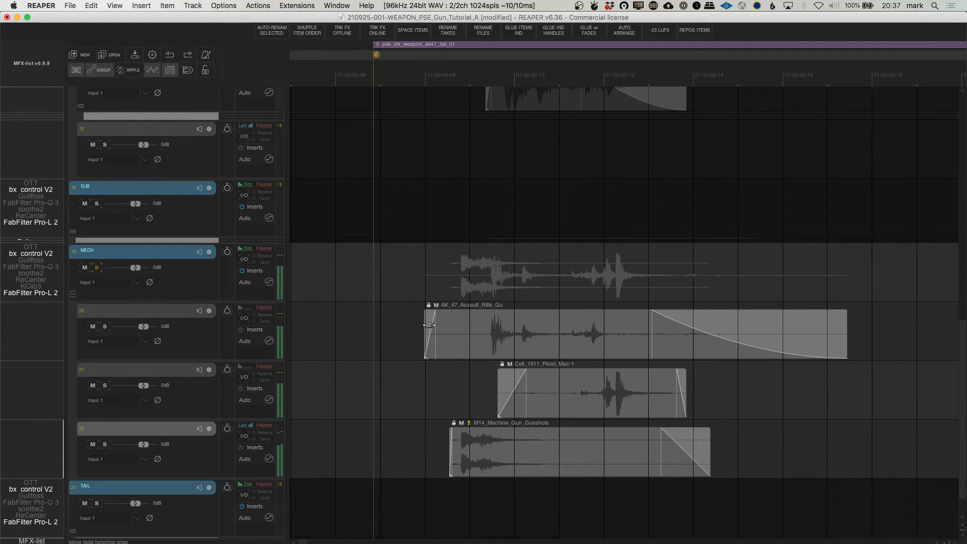
key(space)
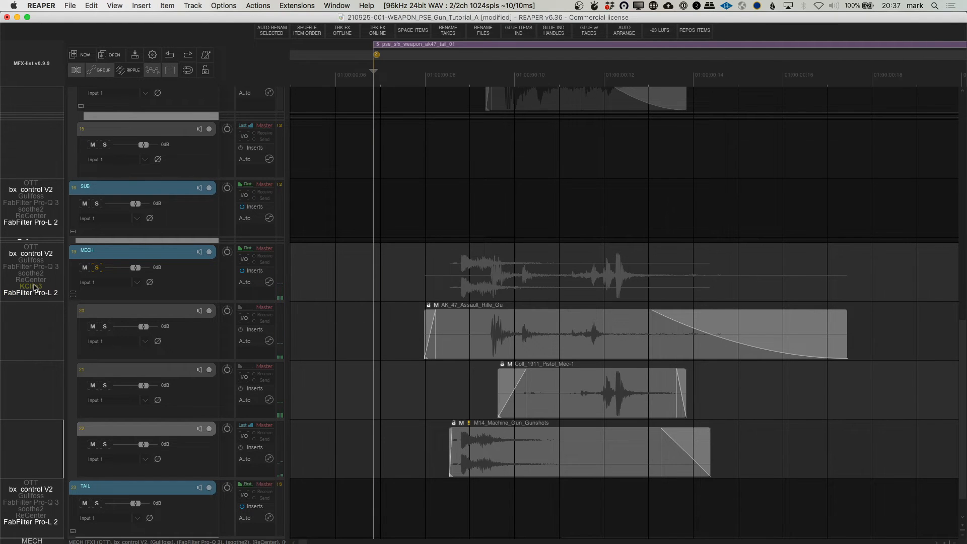
Enable KClip3, soothe2 and FabFilter Pro-Q 3 on the MECH folder and check the KClip3 settings
click(32, 273)
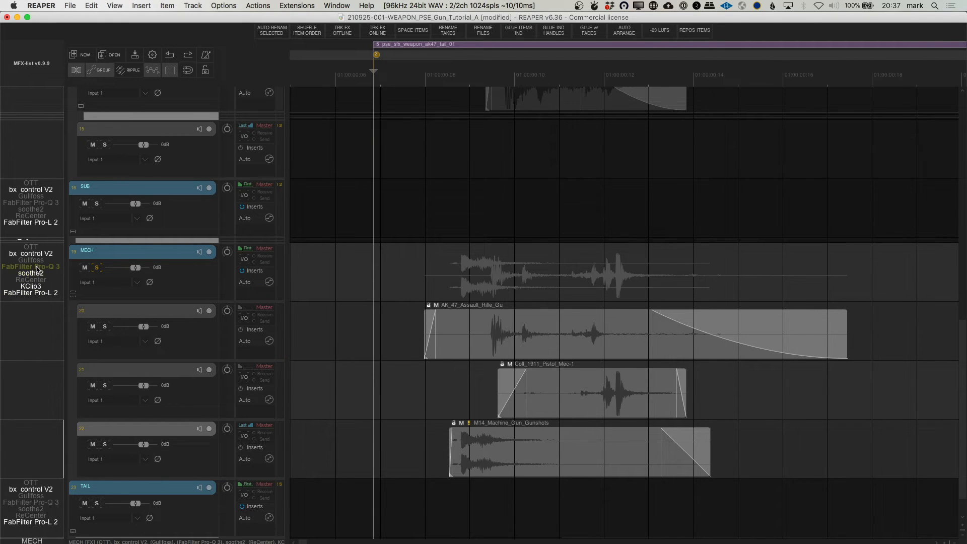
click(35, 287)
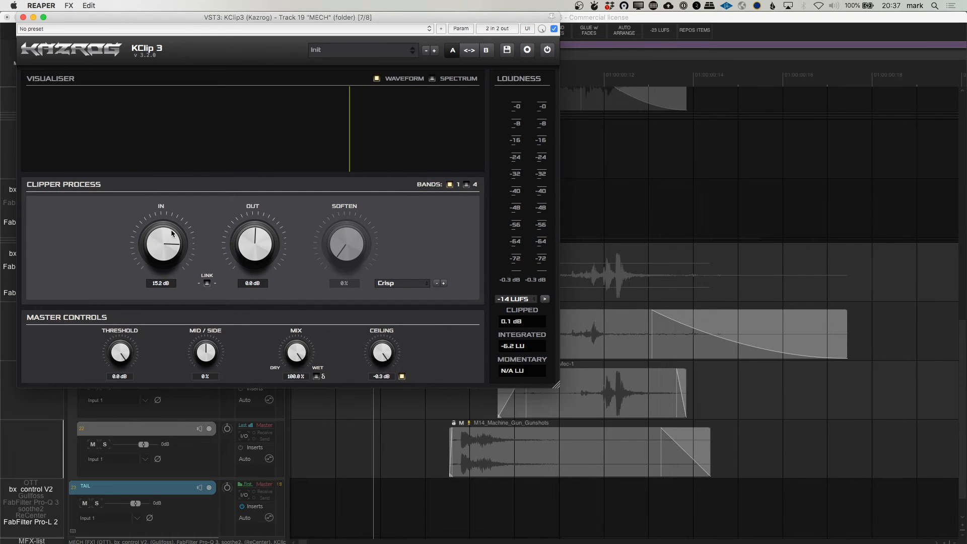
click(23, 18)
Examine the FabFilter Pro-Q 3 bands and the soothe2 settings on the MECH folder
click(32, 268)
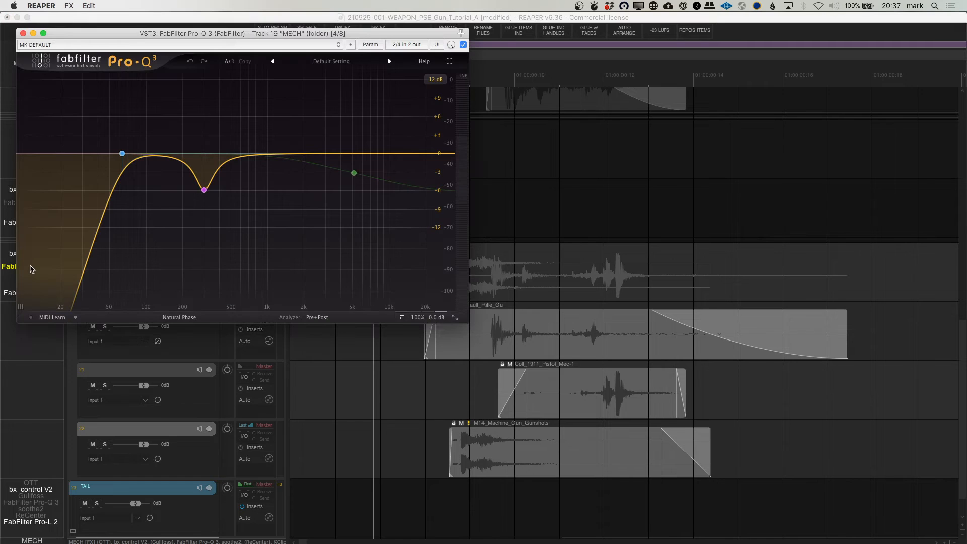
mouse_move(191, 195)
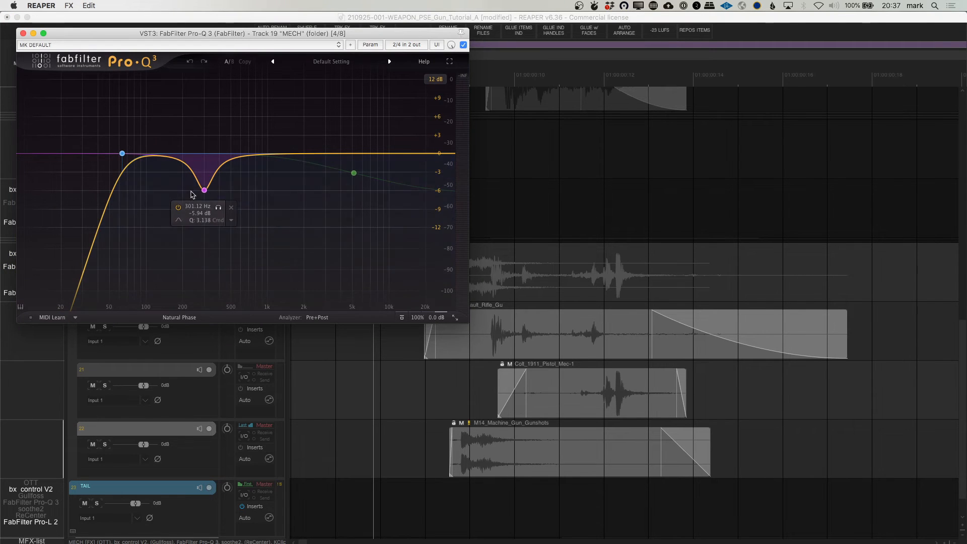
mouse_move(309, 177)
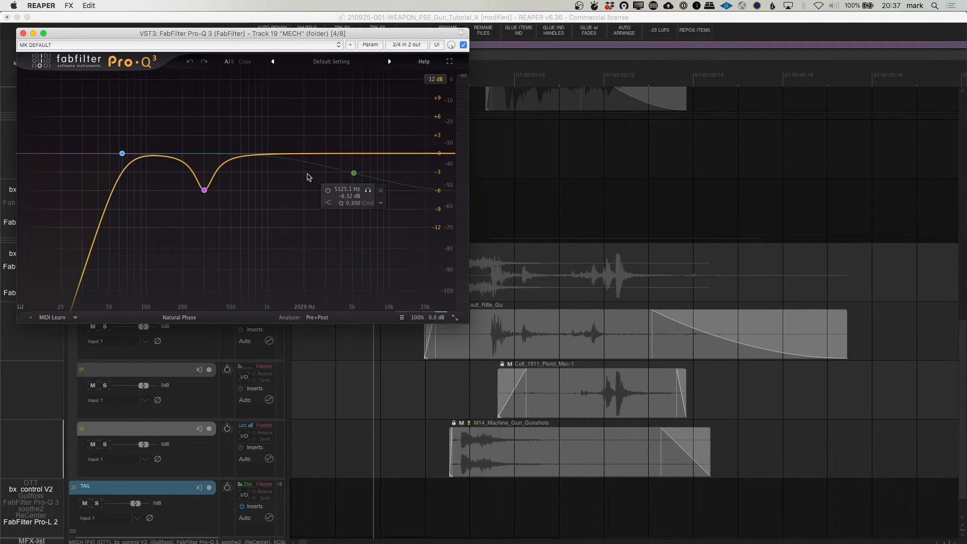
click(23, 33)
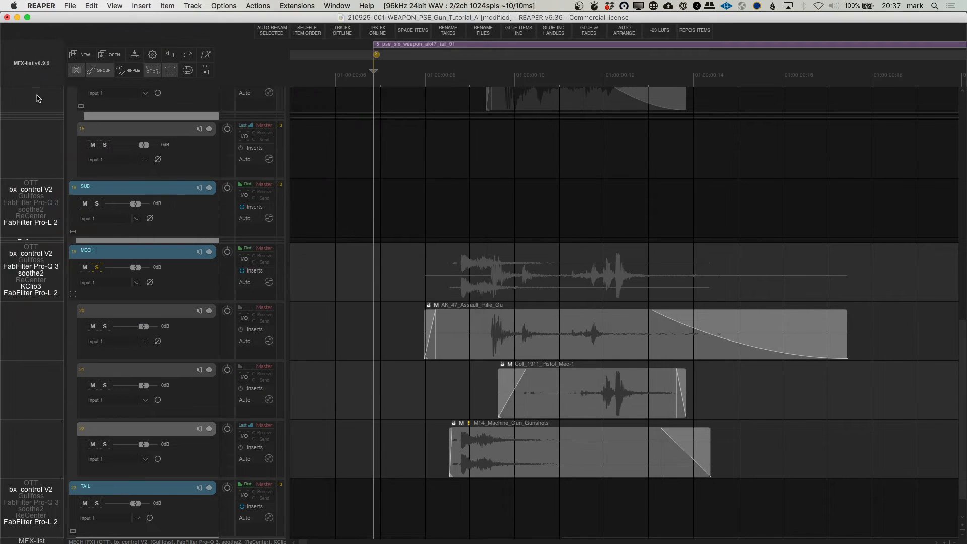
click(34, 275)
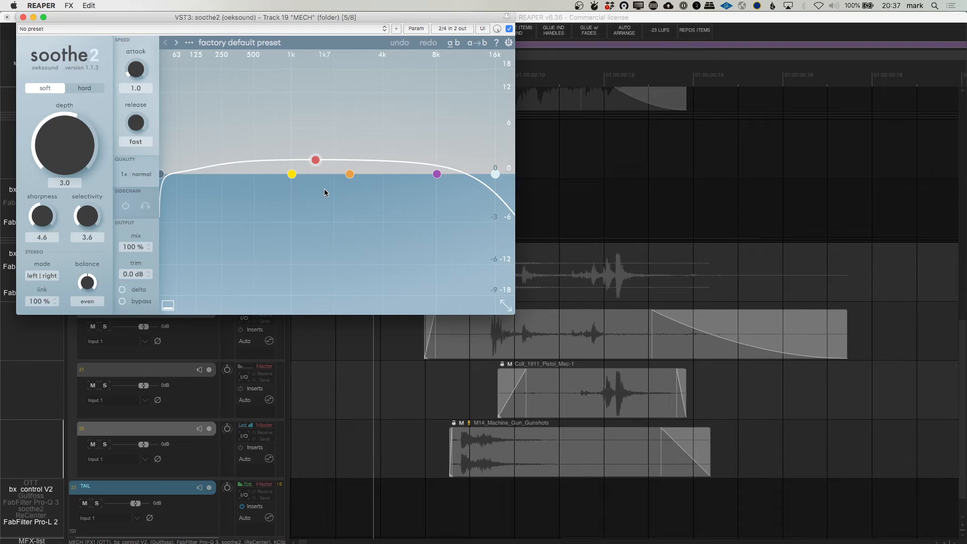
click(23, 18)
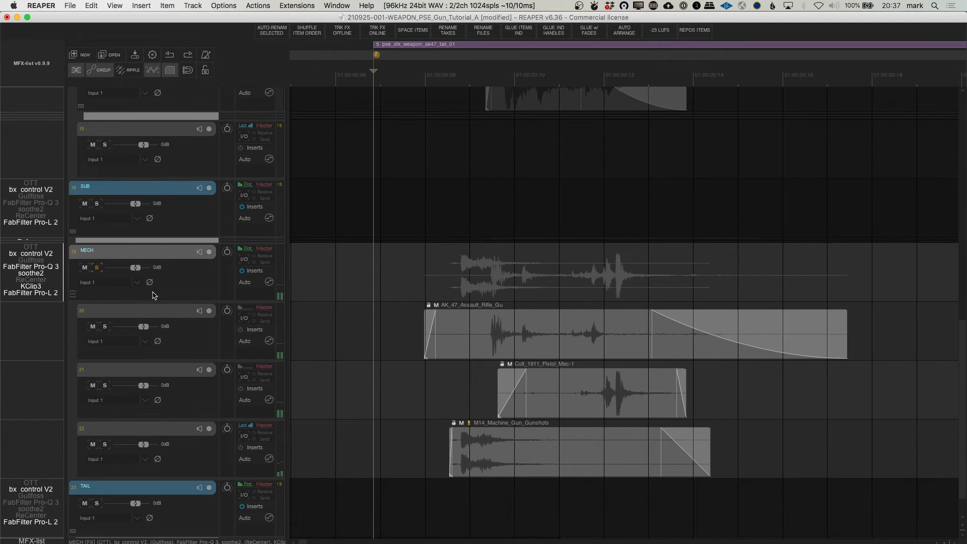
Unsolo the MECH folder with its volume lowered to -9.36 dB, and collapse its child tracks
click(96, 268)
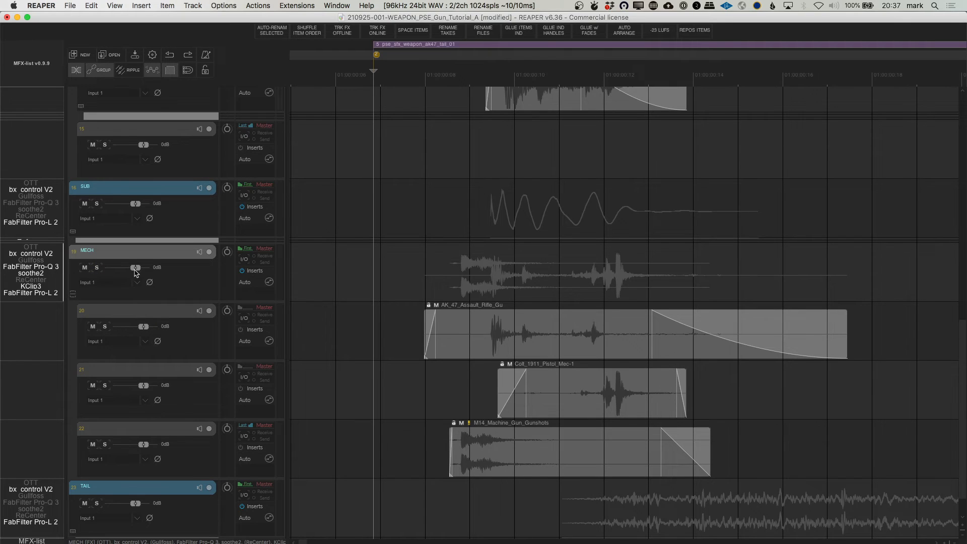
drag(135, 268, 129, 272)
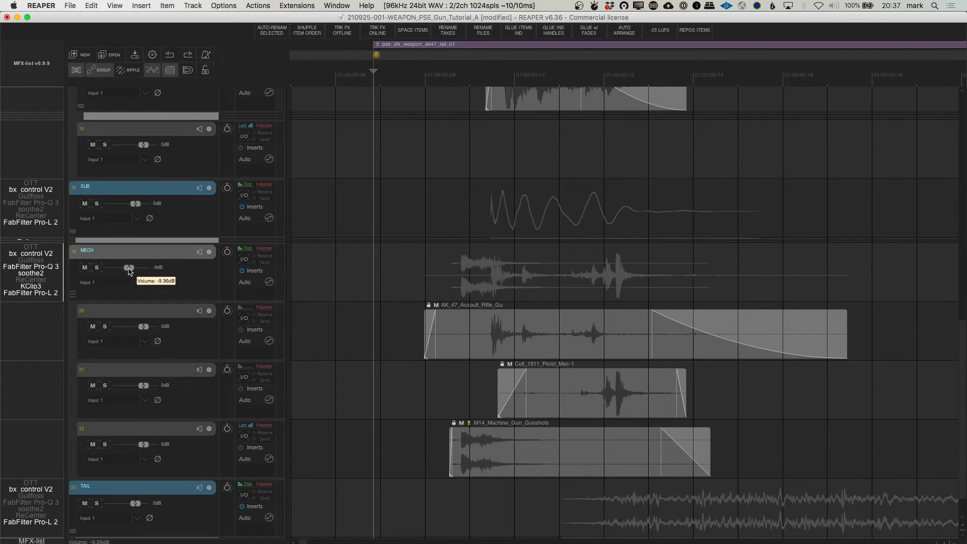
click(73, 294)
click(72, 294)
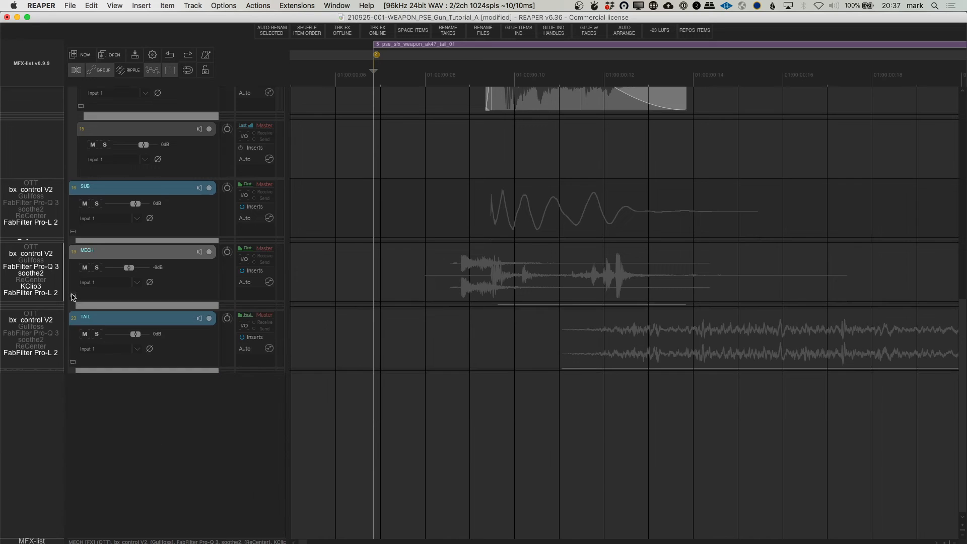
Expand and solo the TAIL folder, and examine the Center Stereo and FabFilter Pro-Q 3 settings on track 24
click(73, 362)
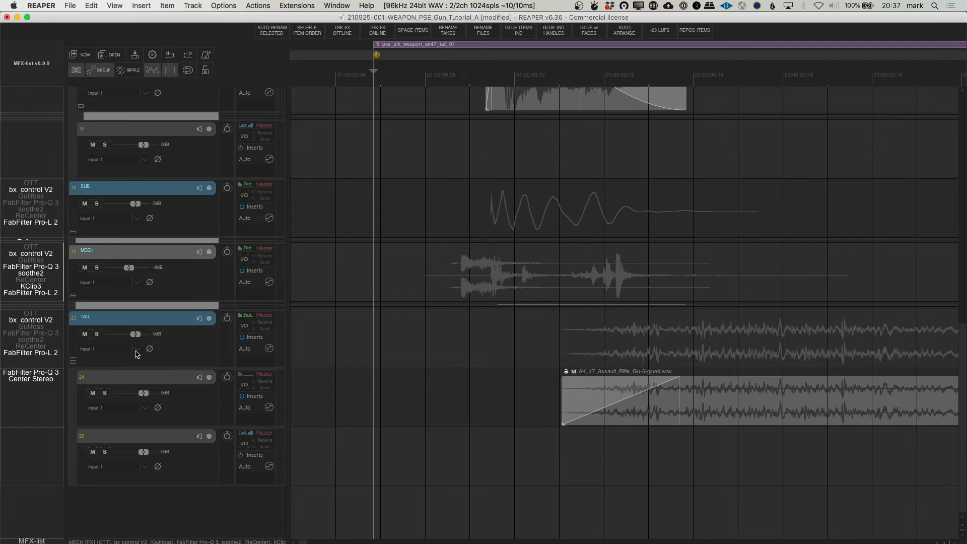
click(97, 334)
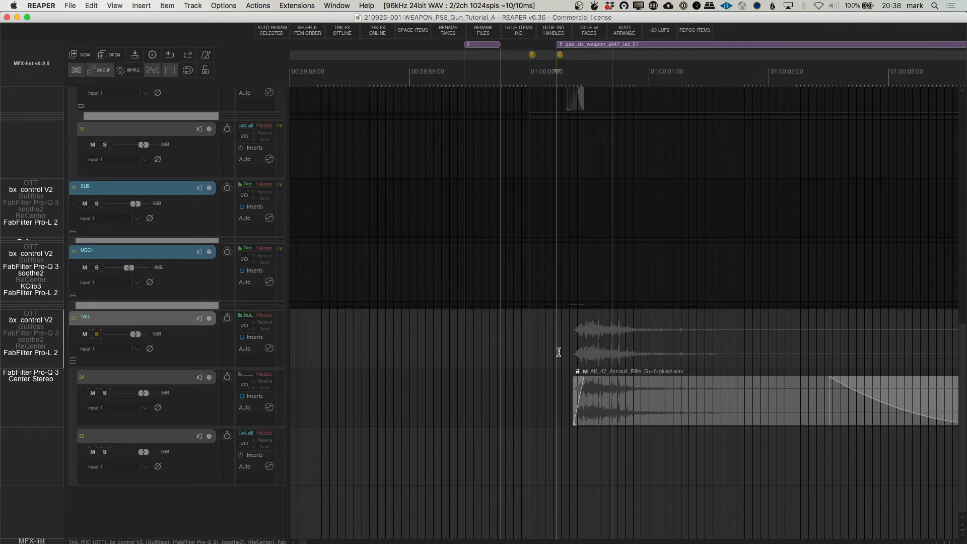
click(31, 379)
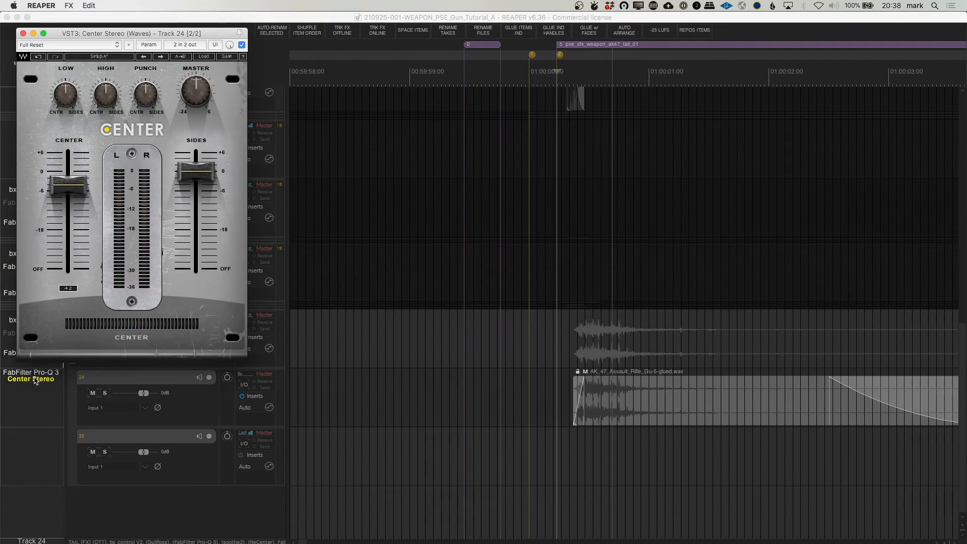
click(34, 380)
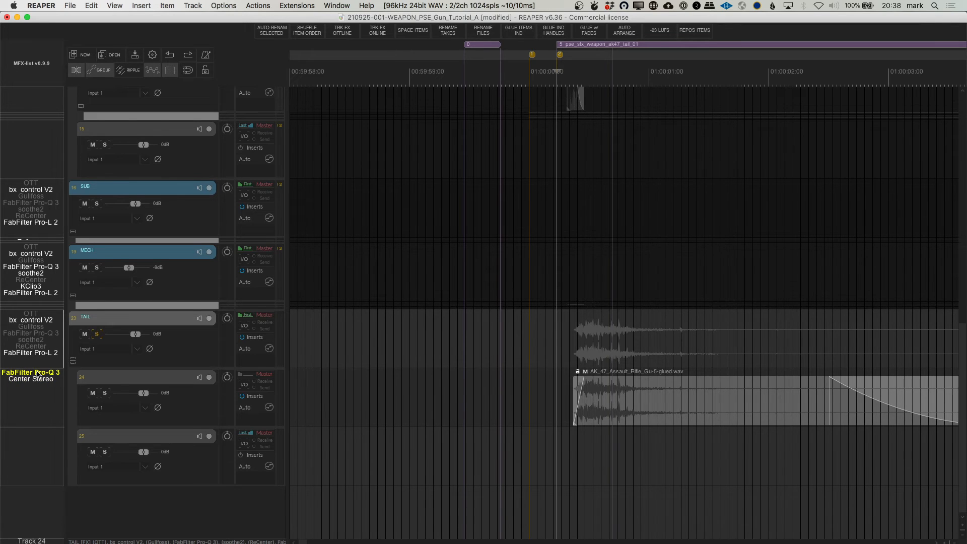
click(38, 374)
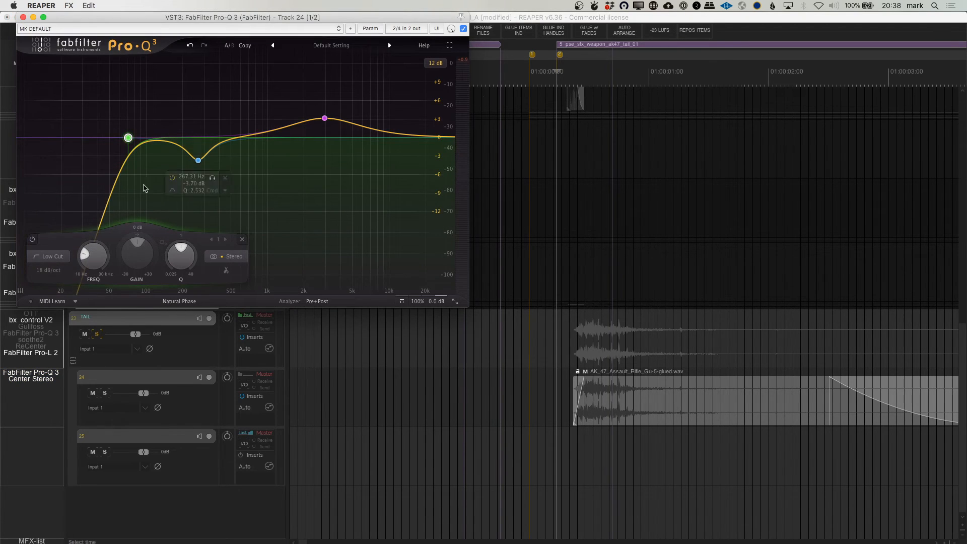
mouse_move(135, 126)
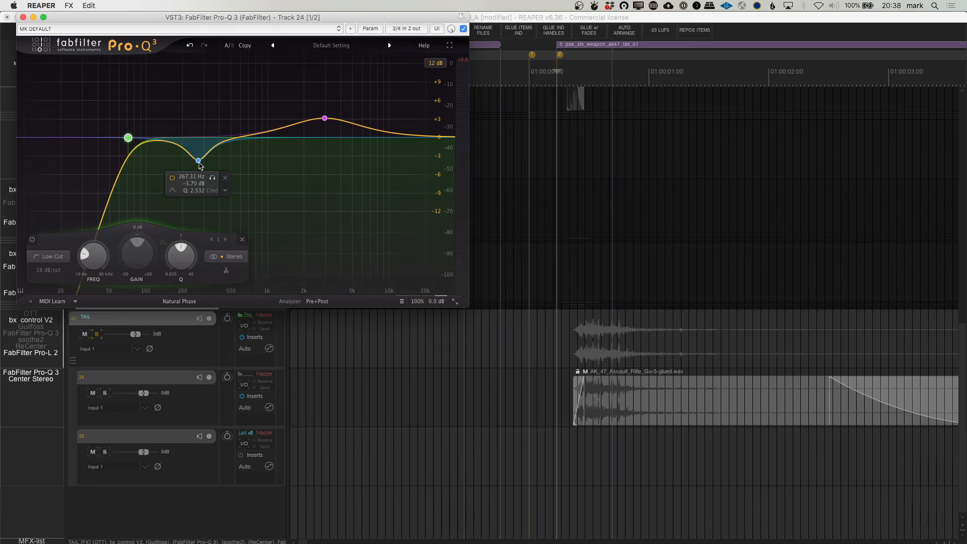
mouse_move(324, 129)
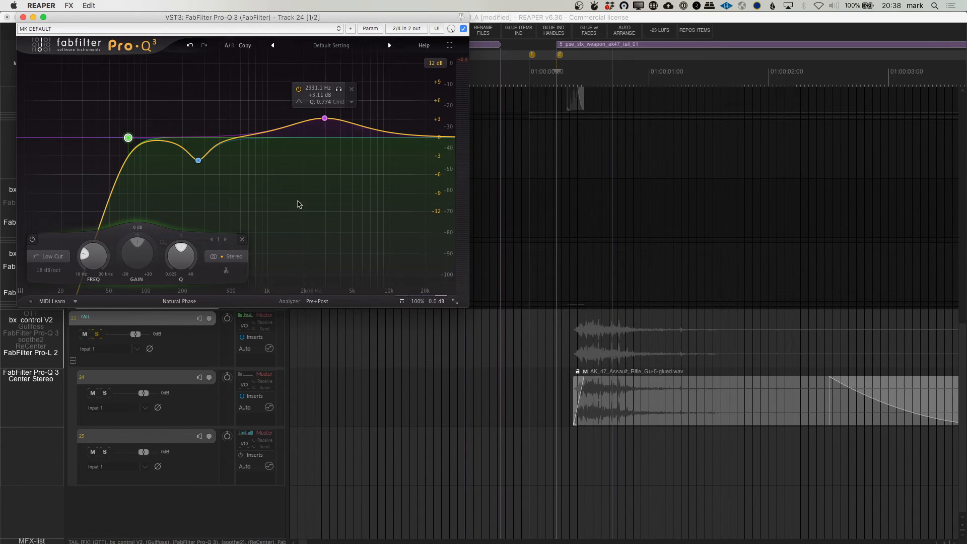
key(Escape)
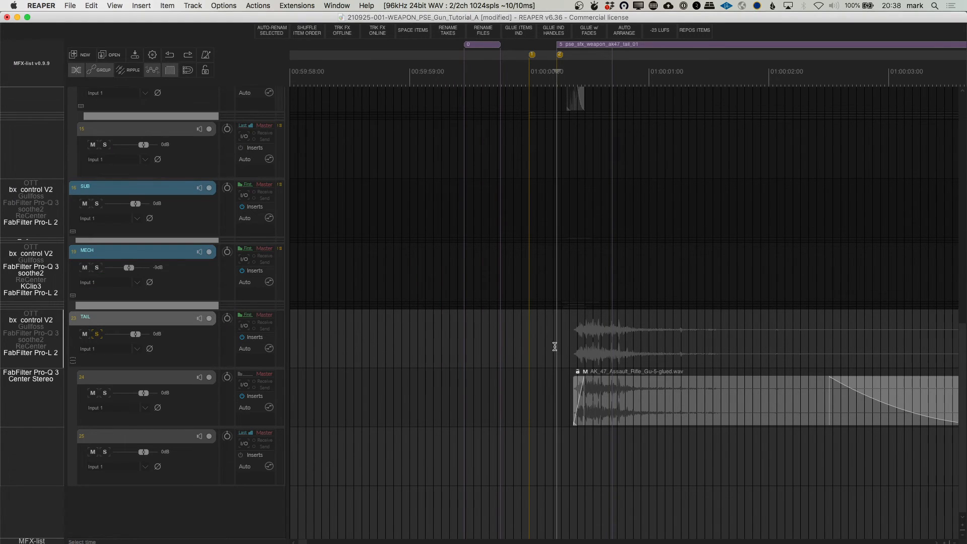
Play the soloed TAIL layer from the start of its region and save the project
scroll(594, 338, down, 2)
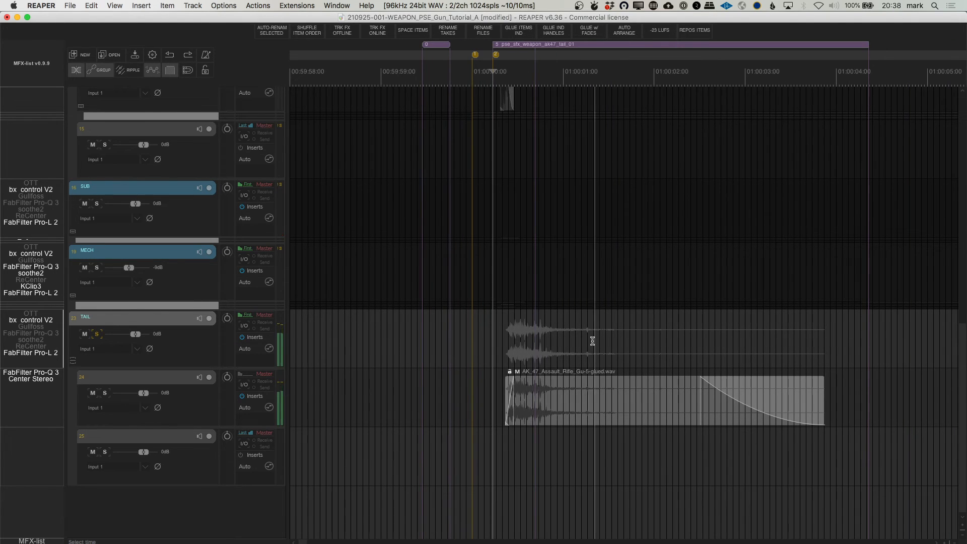
key(space)
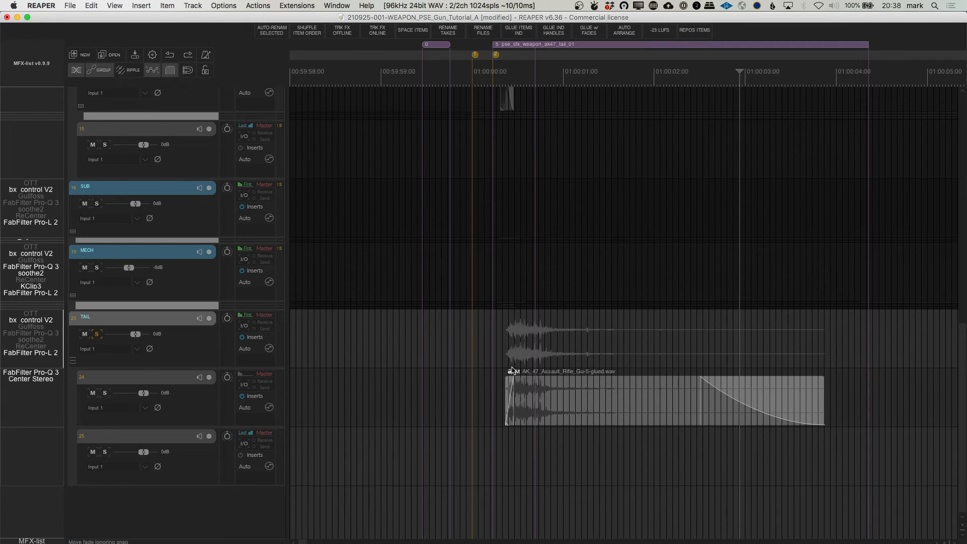
click(525, 345)
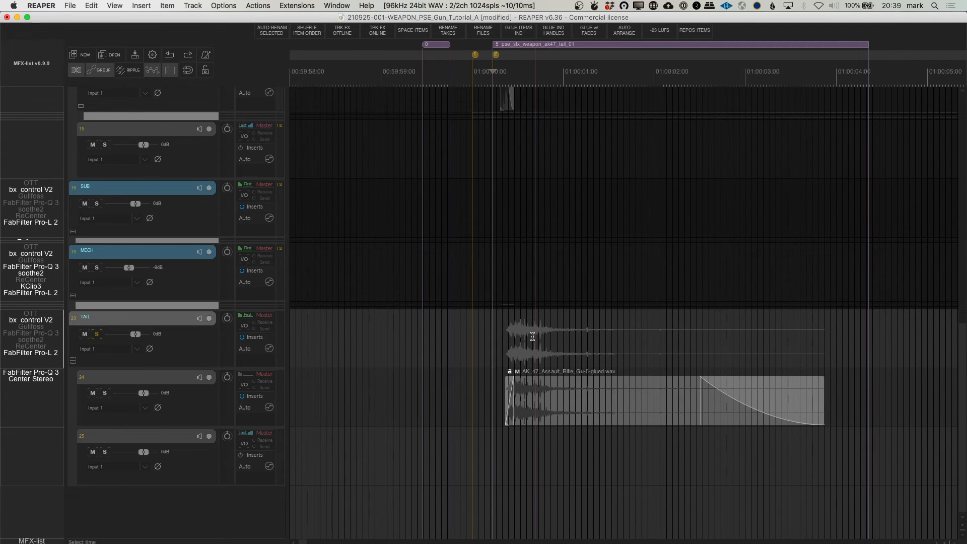
key(super+s)
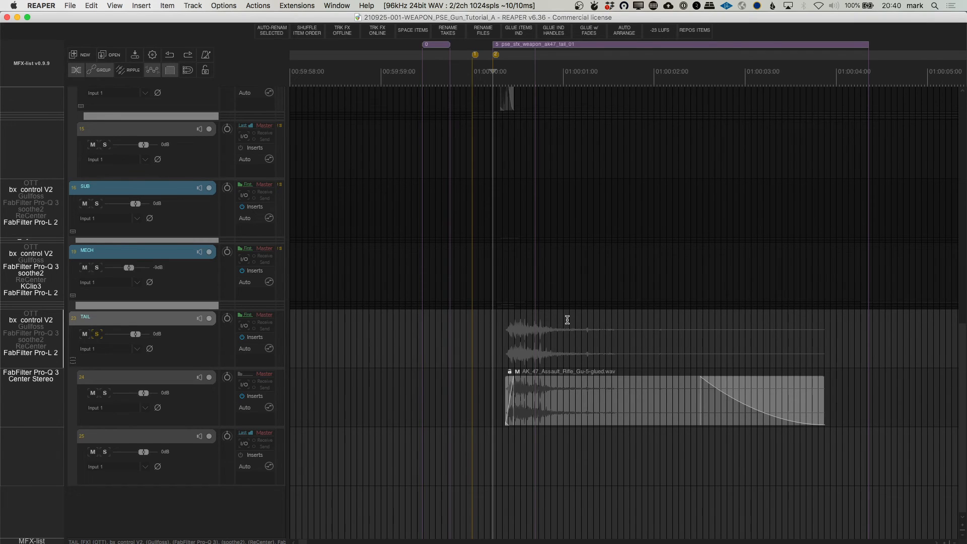
Unsolo the TAIL folder and collapse the TAIL, BODY and TRANSIENT folders to show only the layer groups
click(97, 335)
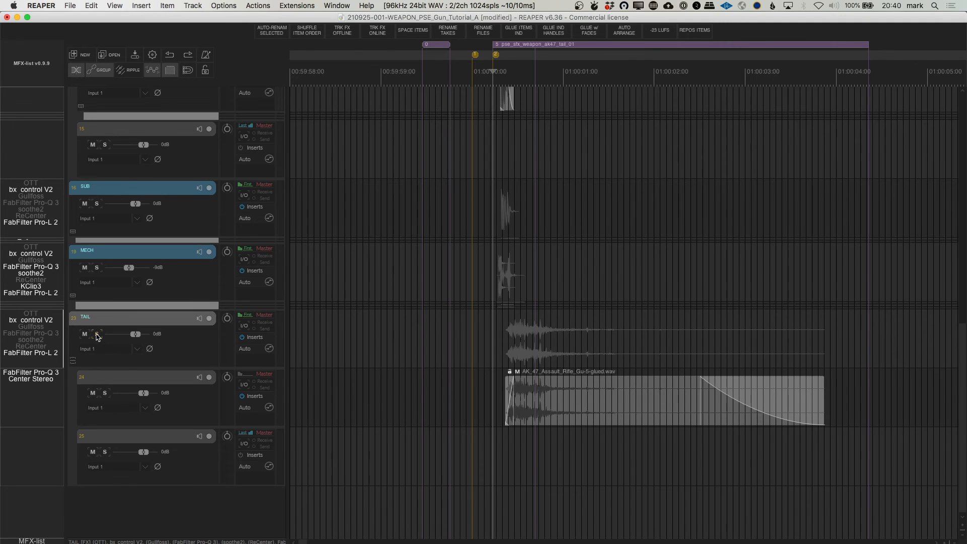
click(71, 361)
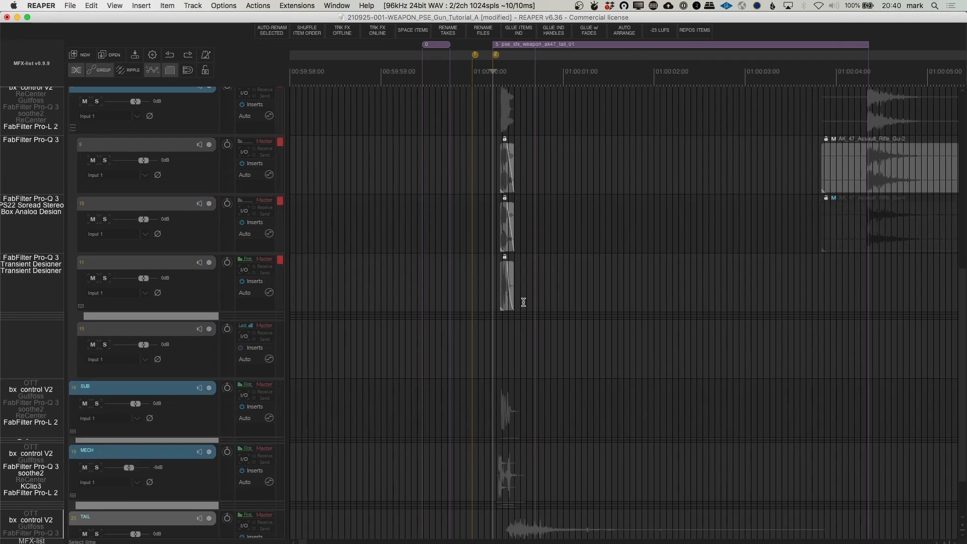
scroll(524, 302, up, 5)
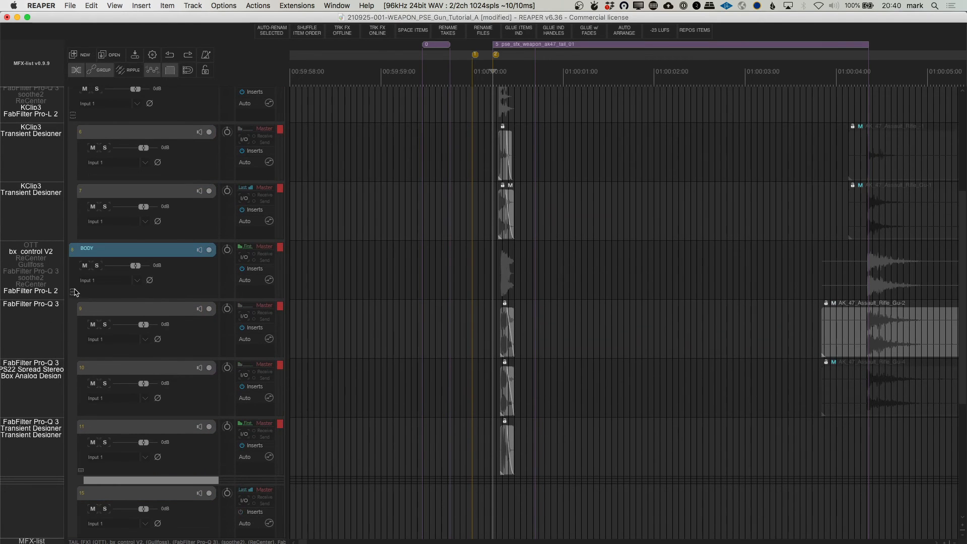
click(74, 292)
click(73, 292)
scroll(544, 209, up, 2)
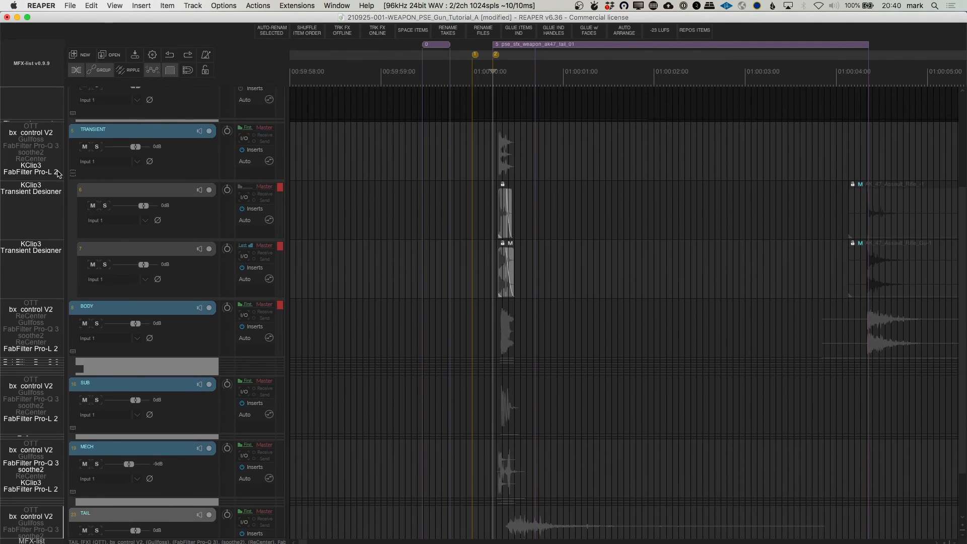
click(73, 174)
click(73, 174)
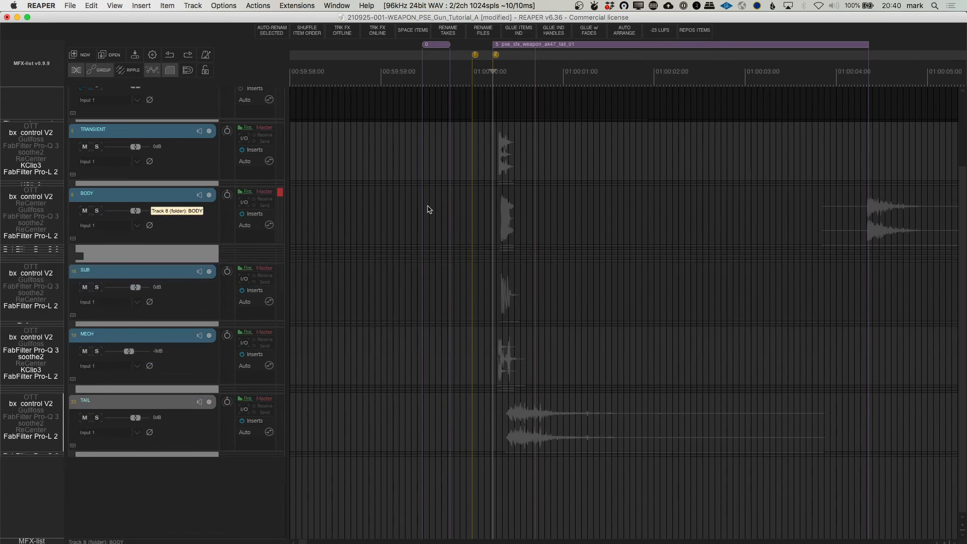
Play the full AK-47 gunshot with all five layer folders active
click(524, 143)
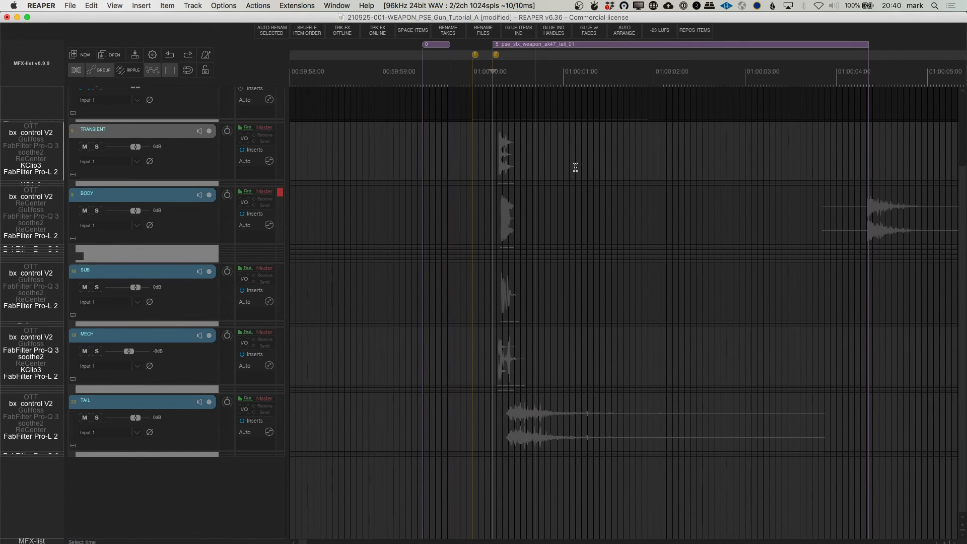
key(space)
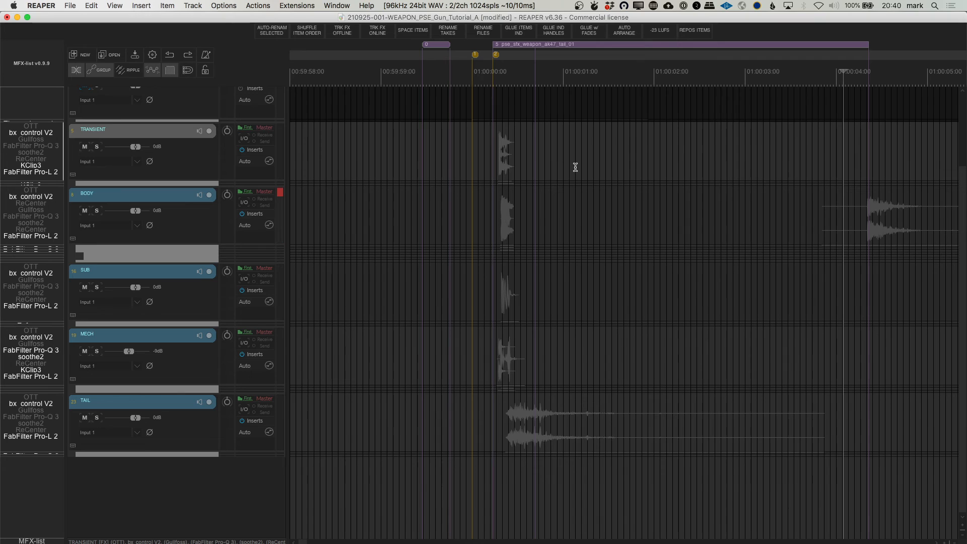
key(space)
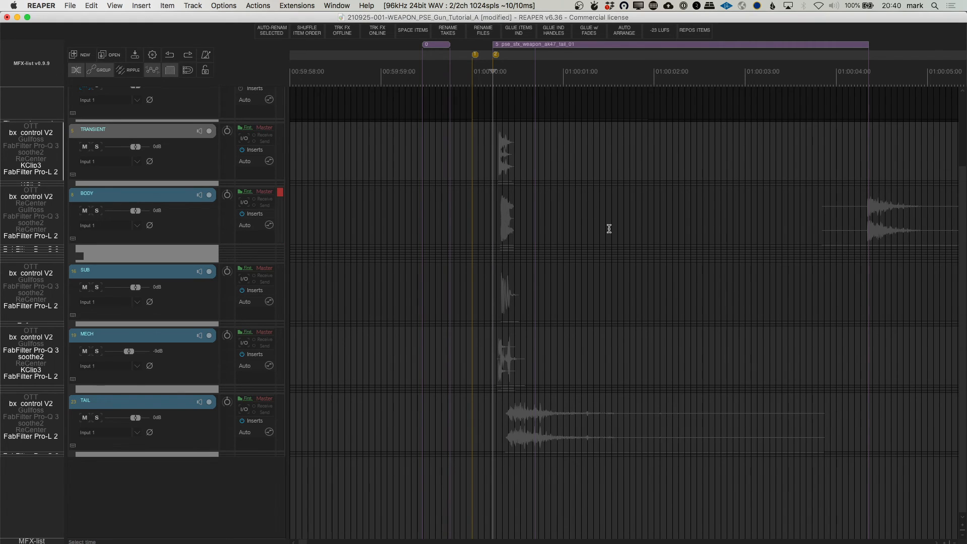
Reset the MECH folder's volume to 0 dB and play the full gunshot for comparison
double_click(130, 353)
click(541, 288)
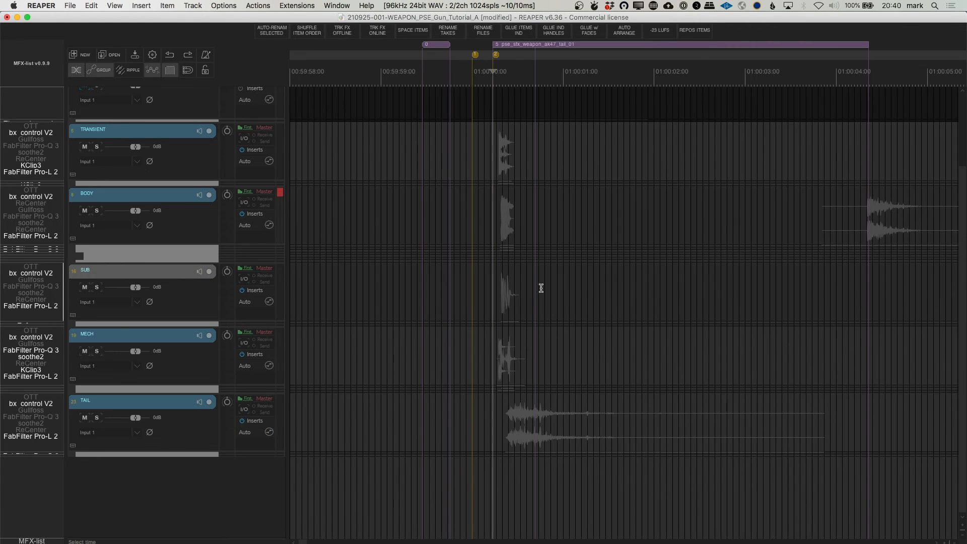
key(space)
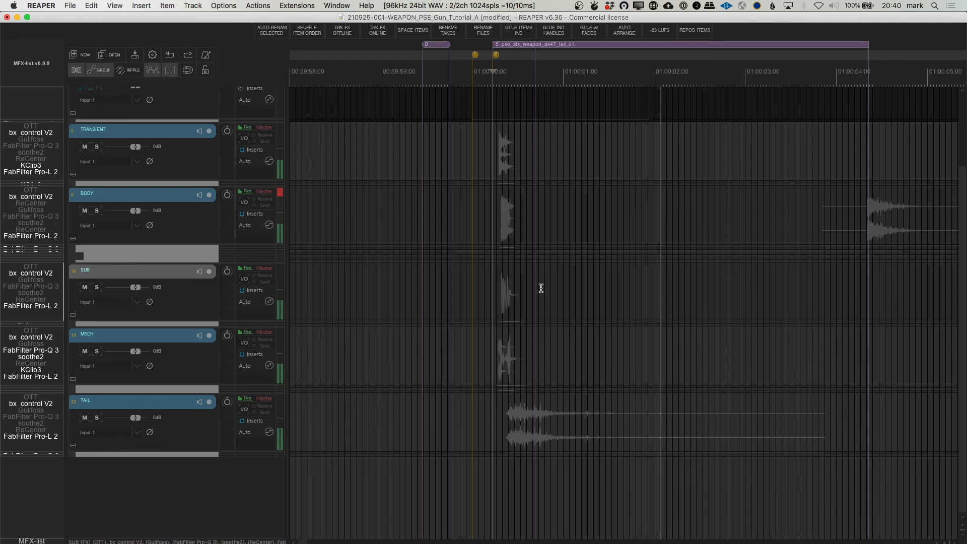
key(space)
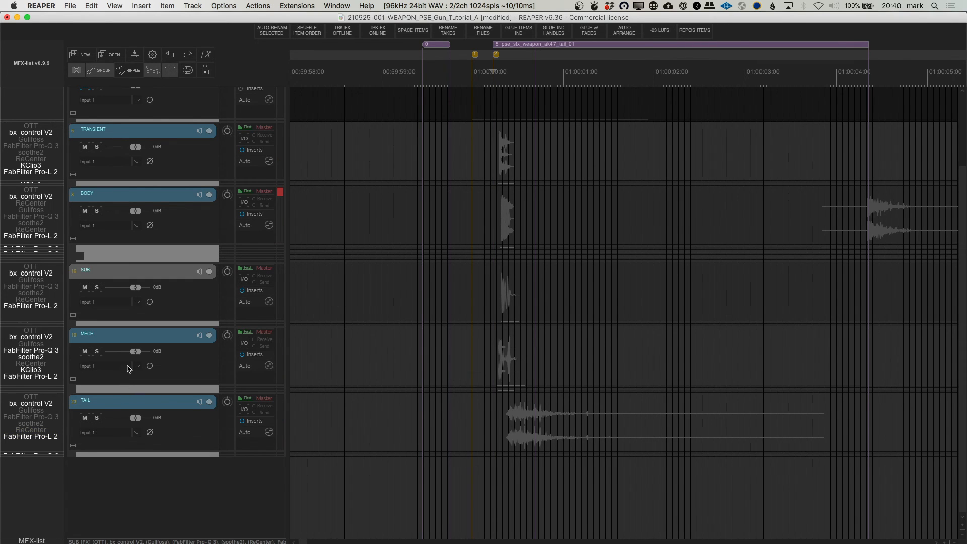
Lower the MECH folder's volume to about -9 dB and play the full gunshot again
drag(135, 354, 129, 354)
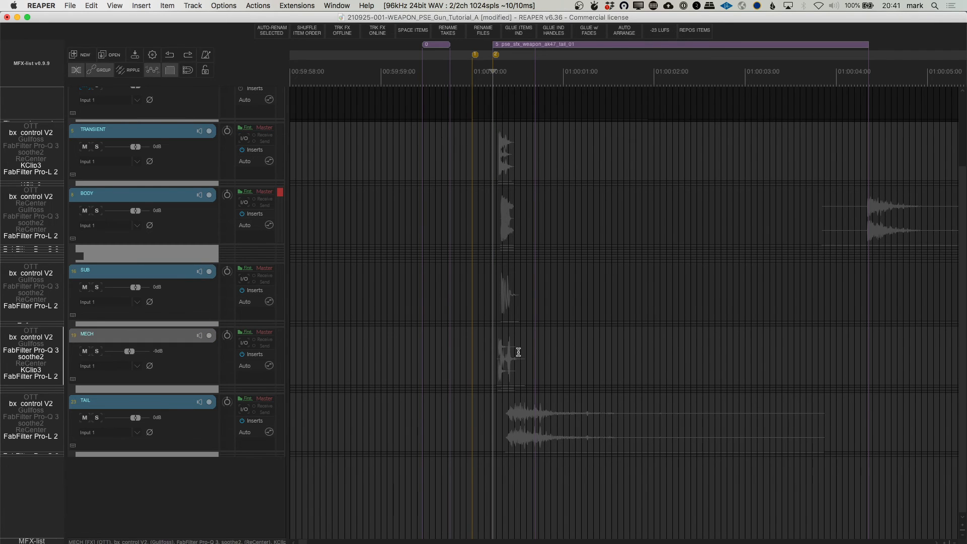
key(space)
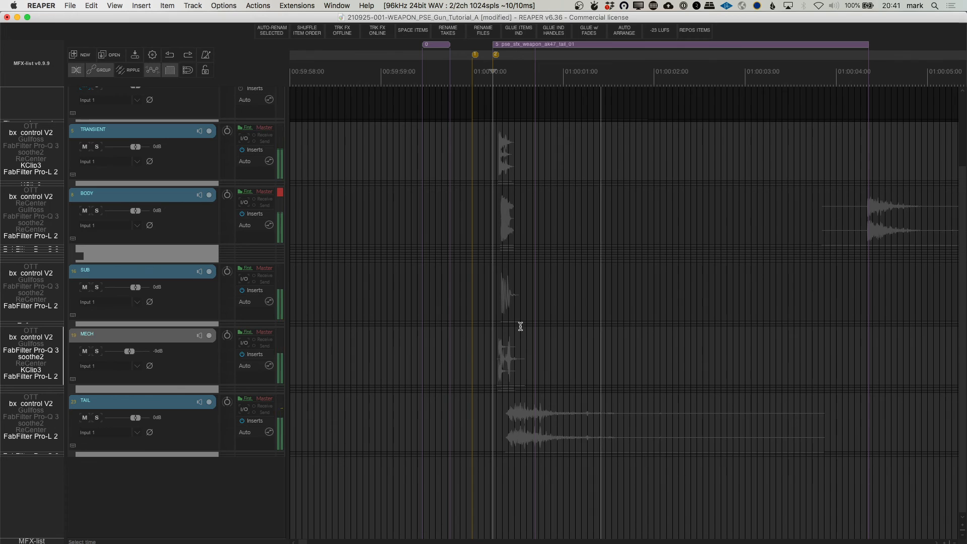
key(space)
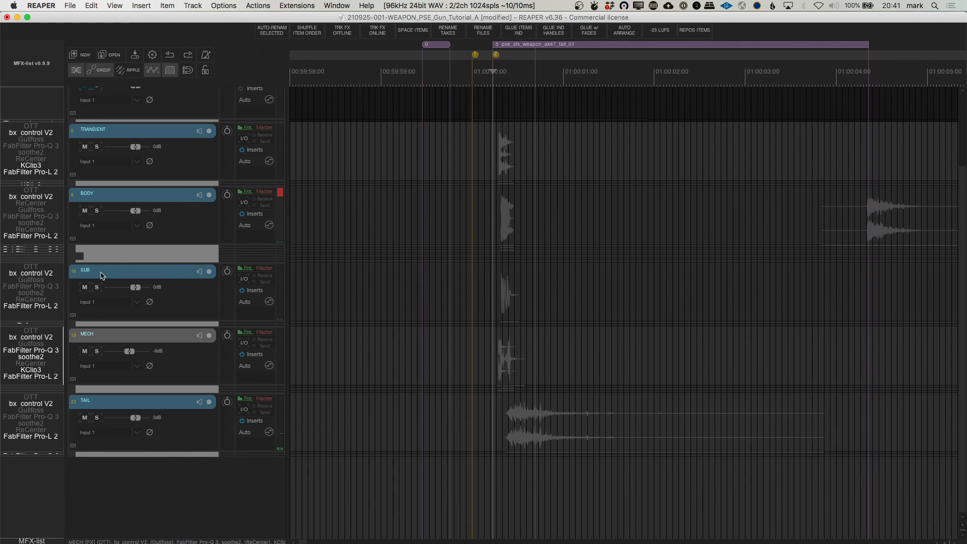
key(space)
Copy KClip3 from MECH to the SUB folder before FabFilter Pro-L 2, reset its input gain to 0.0 dB, and save the project
drag(37, 369, 35, 306)
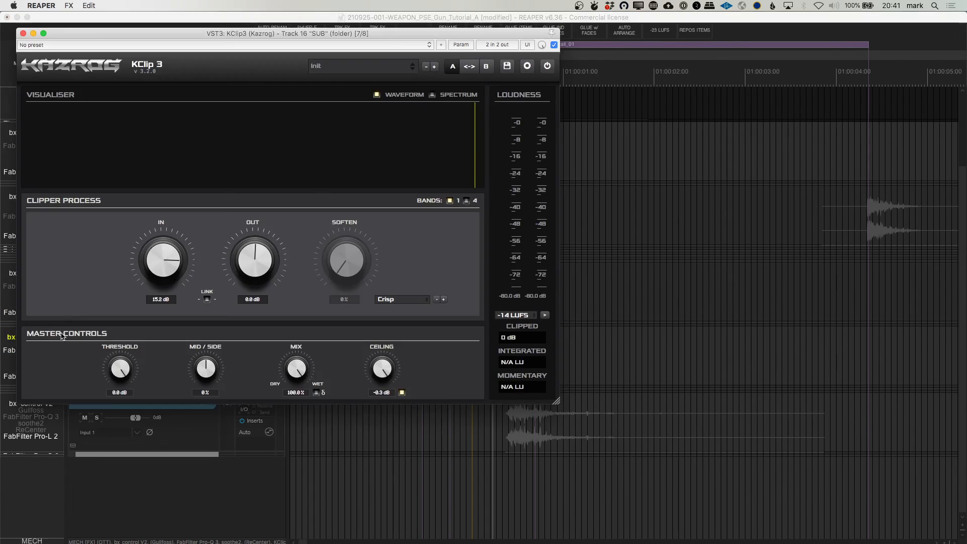
double_click(31, 306)
double_click(159, 267)
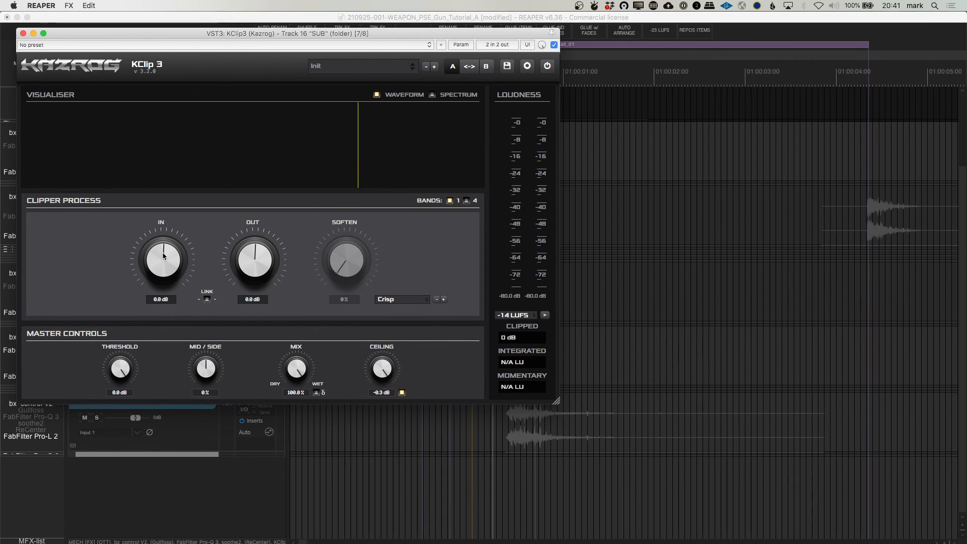
click(23, 33)
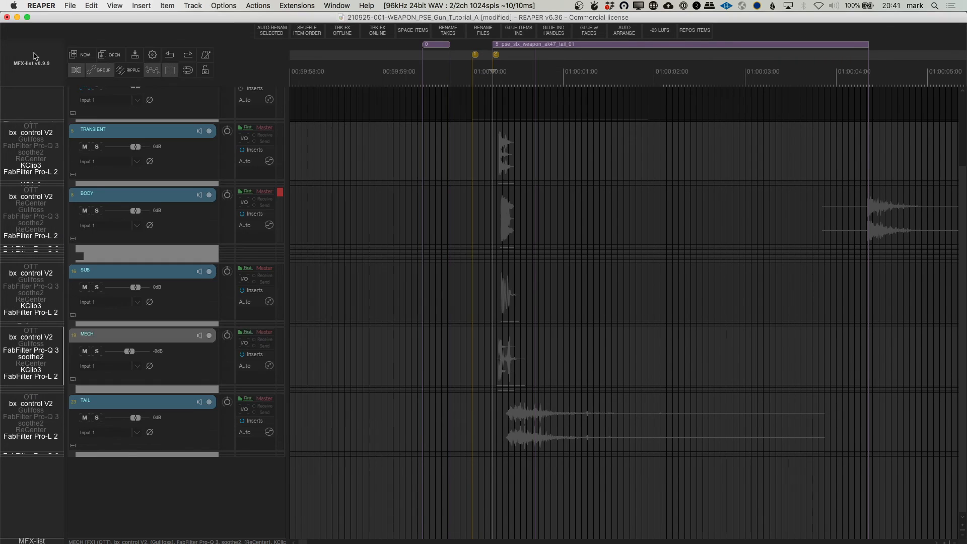
click(554, 302)
click(558, 343)
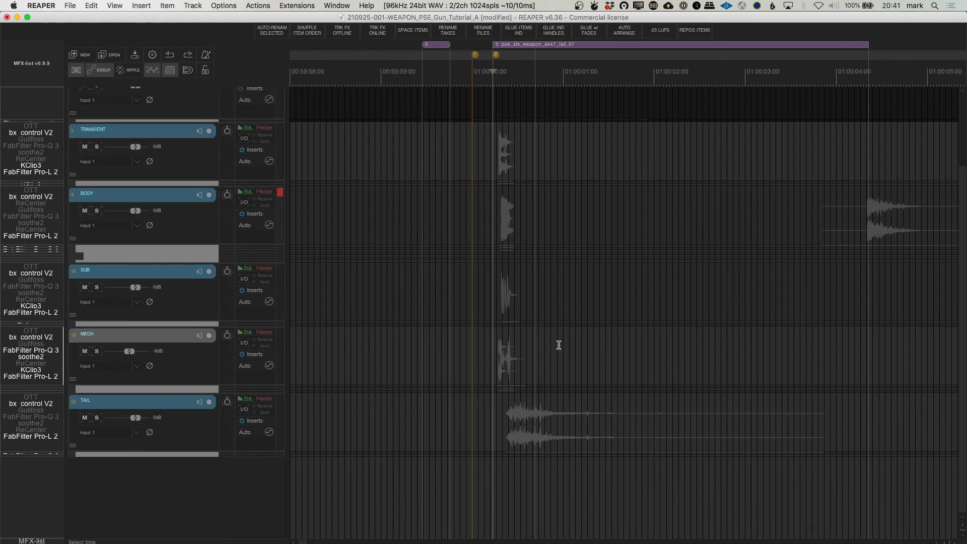
key(super+s)
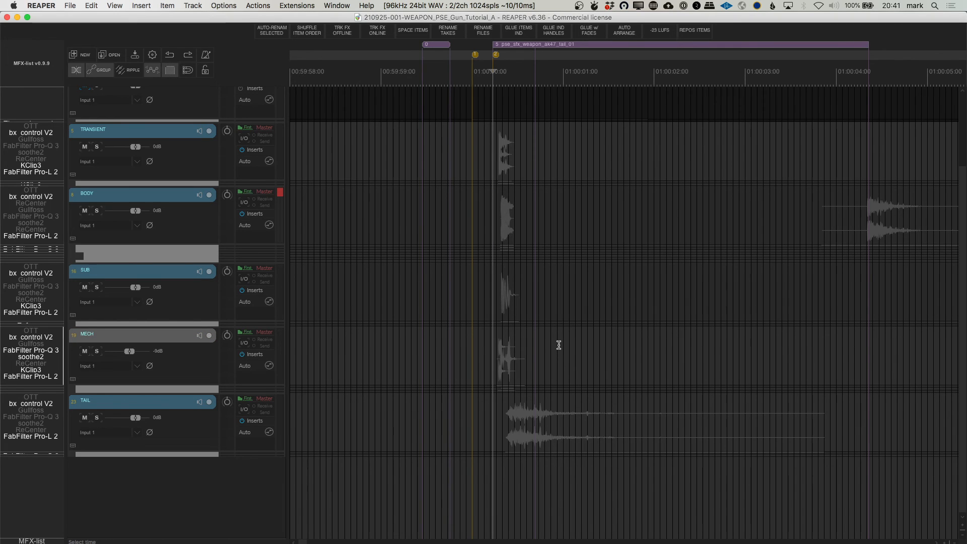
Play the full gunshot with and without KClip3 on the SUB folder to compare the two versions
key(space)
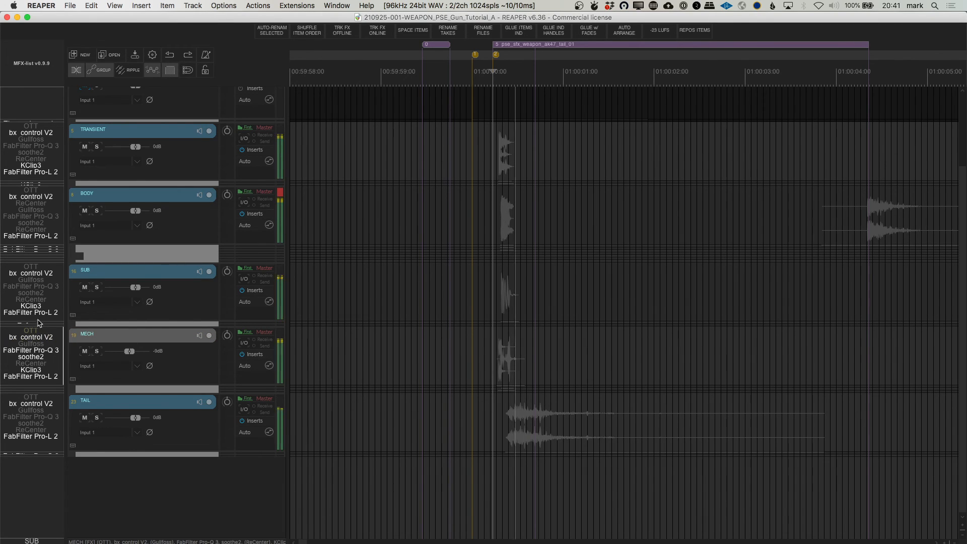
key(space)
click(504, 289)
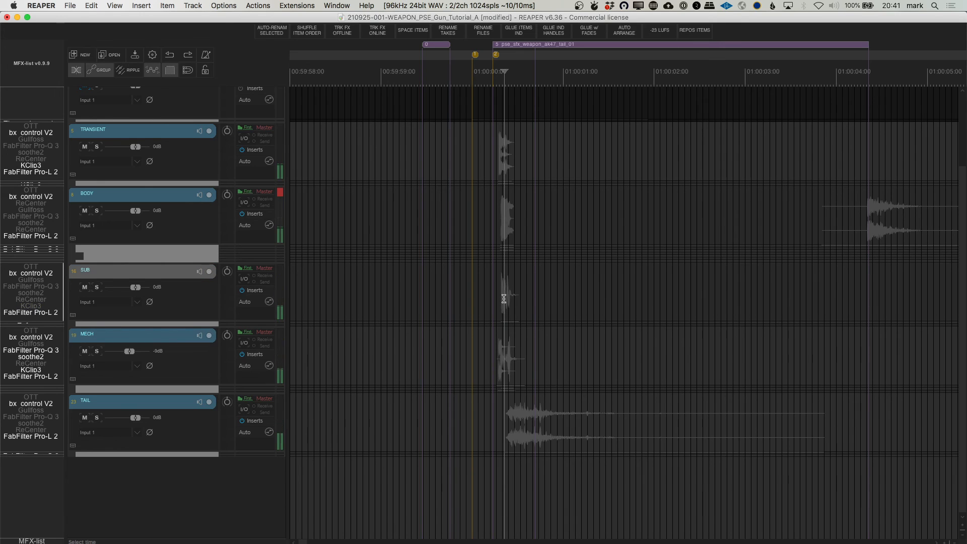
key(space)
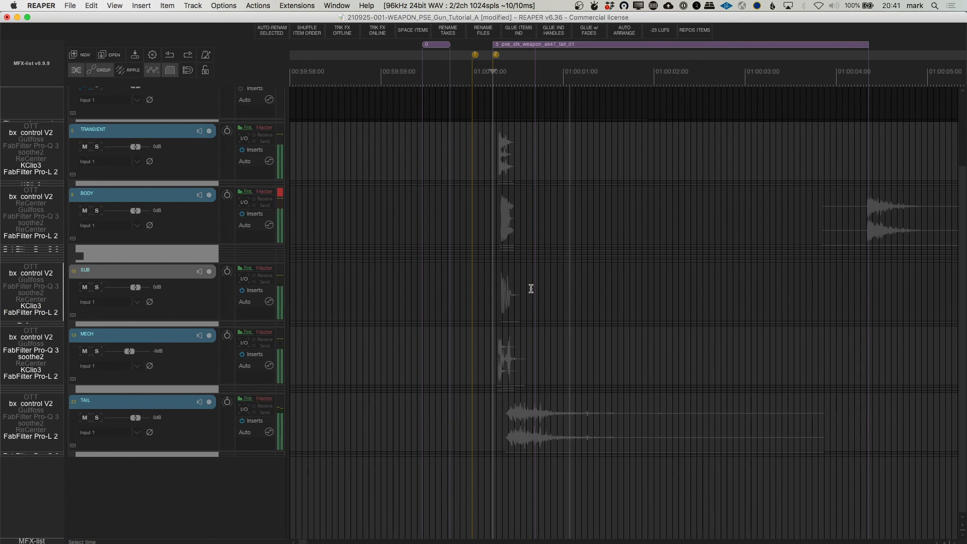
key(space)
key(space)
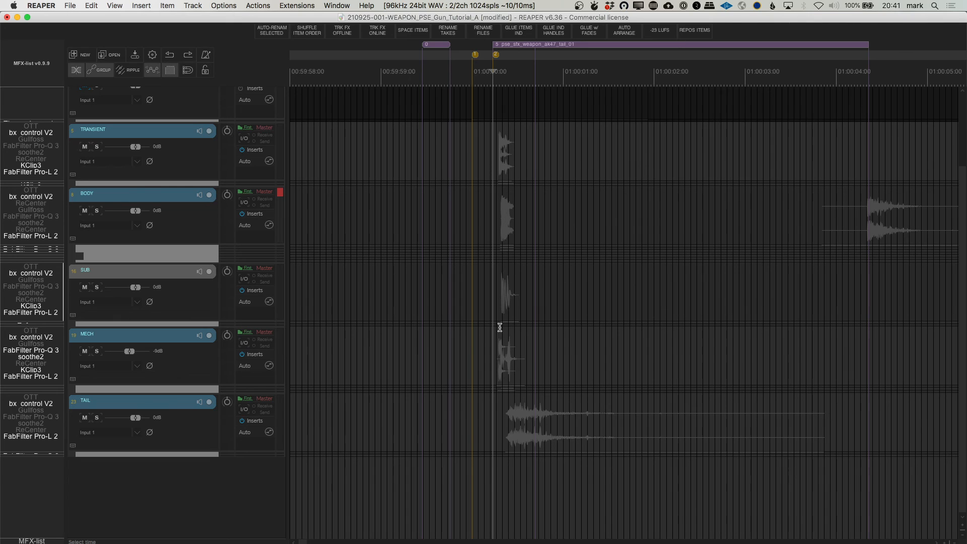
Expand the TRANSIENT folder to examine its source clips along the timeline, and collapse it again
click(111, 130)
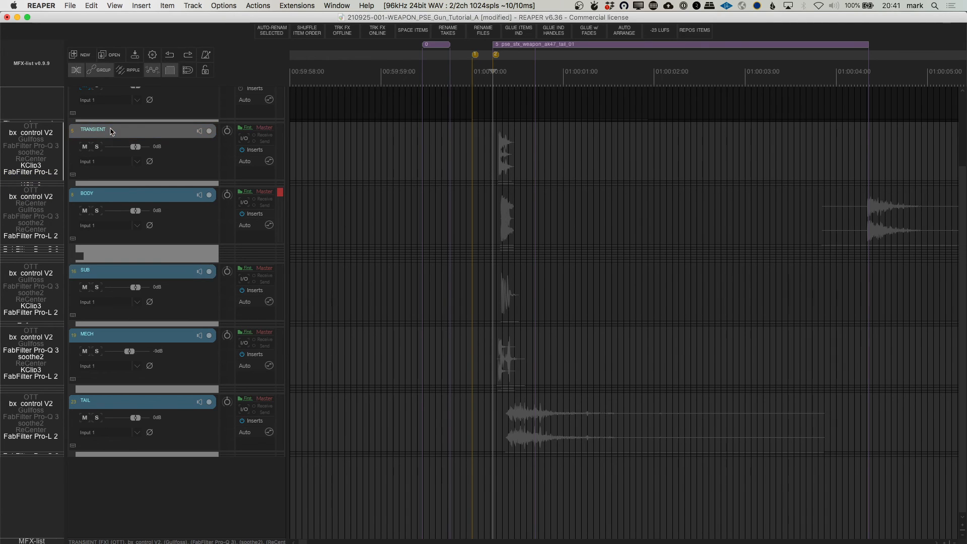
click(73, 176)
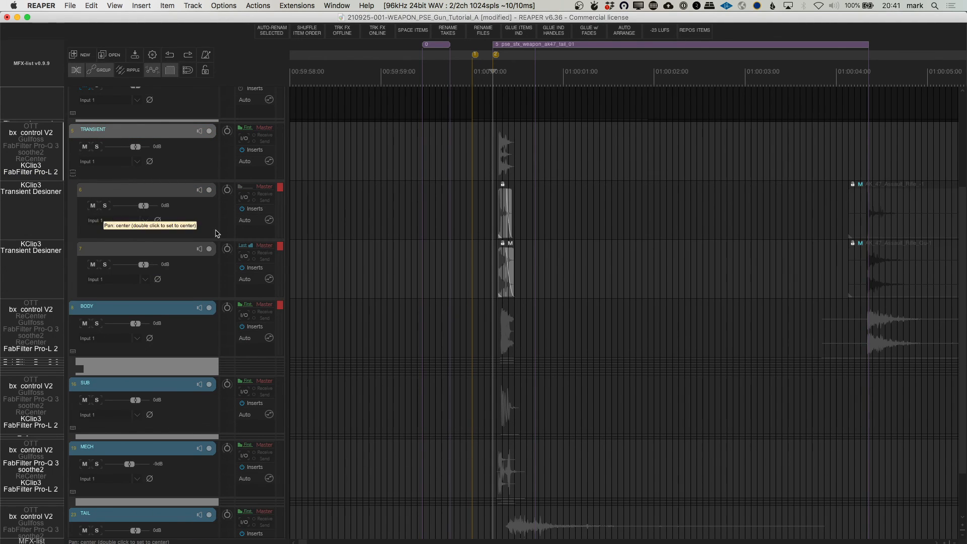
scroll(716, 244, down, 3)
scroll(700, 244, down, 1)
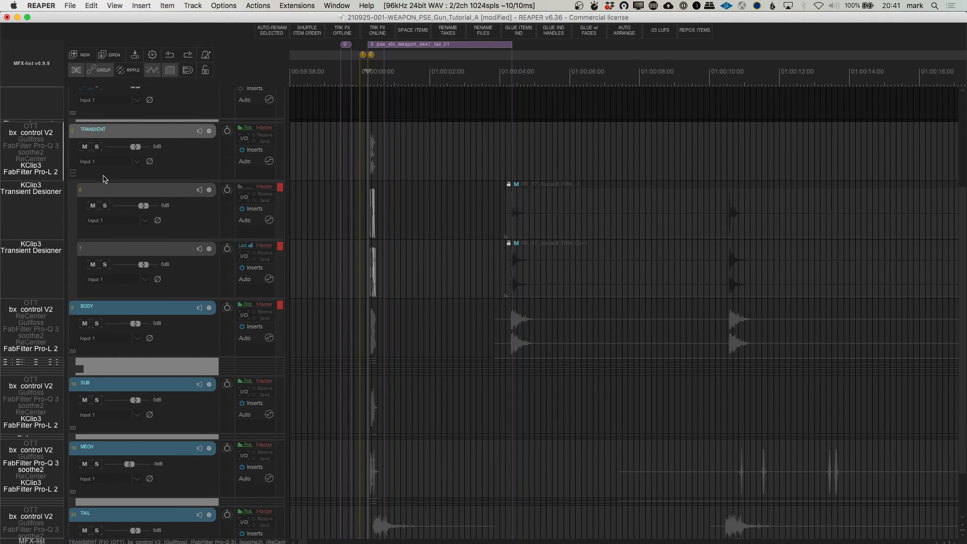
click(74, 173)
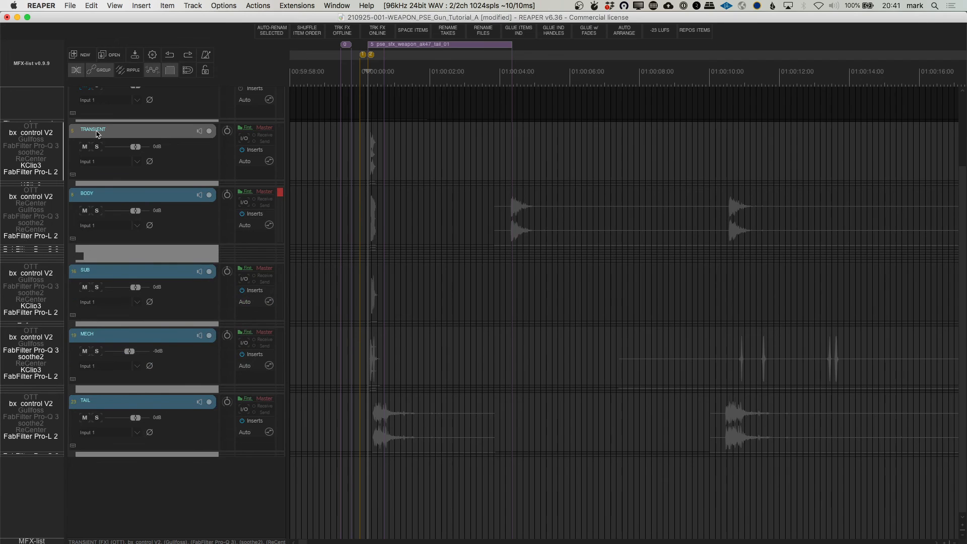
Examine the render track assignments of the AK-47 layer regions R1 to R5 in the Region/Marker Manager, and close it
key(super+alt+shift+r)
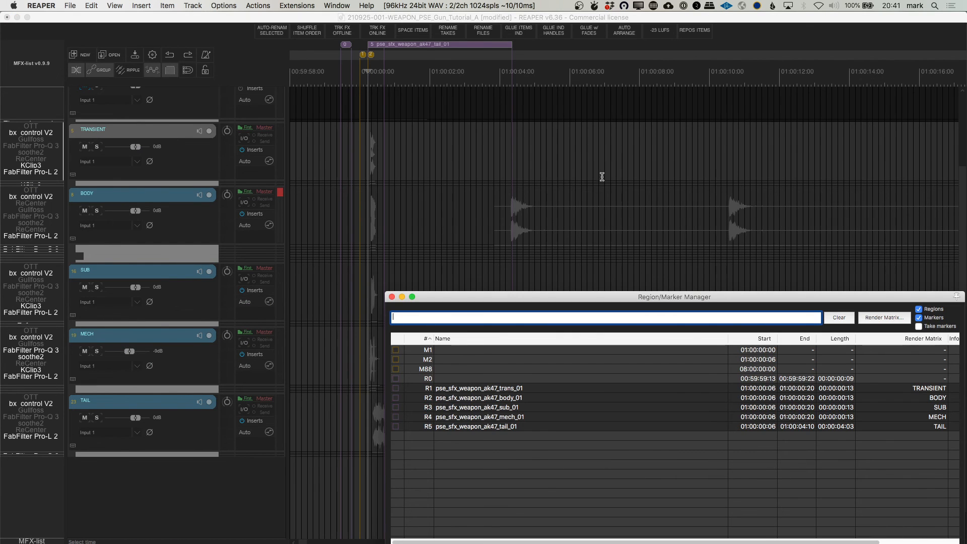
mouse_move(732, 300)
mouse_down()
mouse_move(573, 253)
mouse_move(658, 297)
mouse_up()
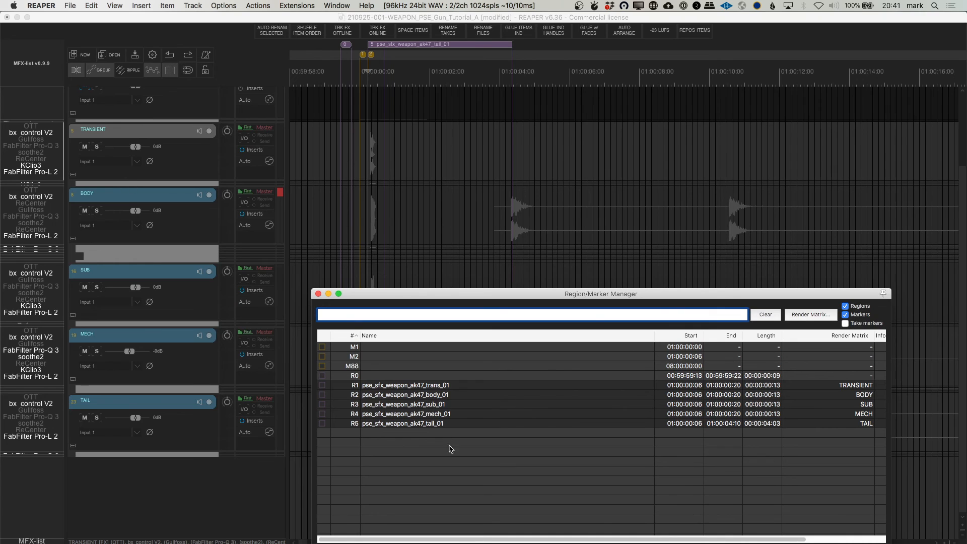
click(451, 386)
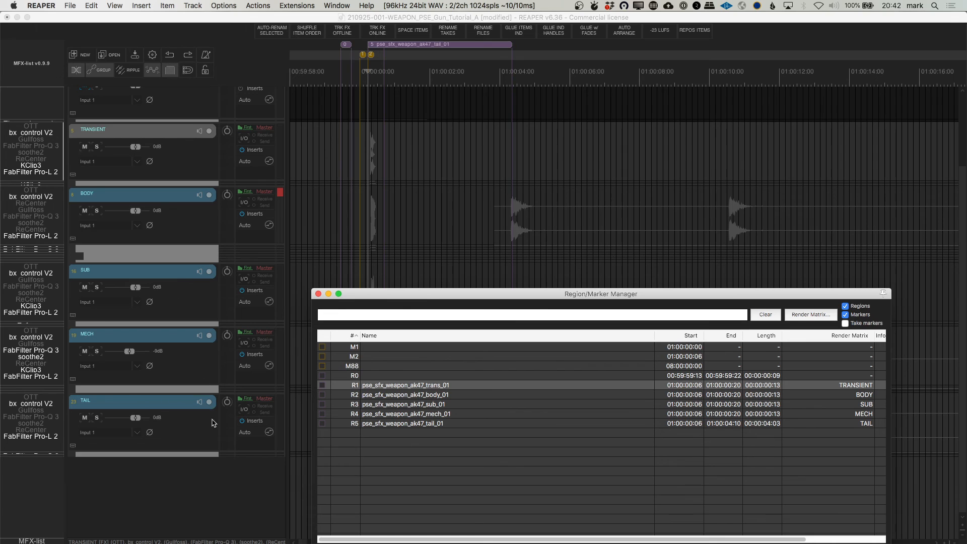
right_click(863, 403)
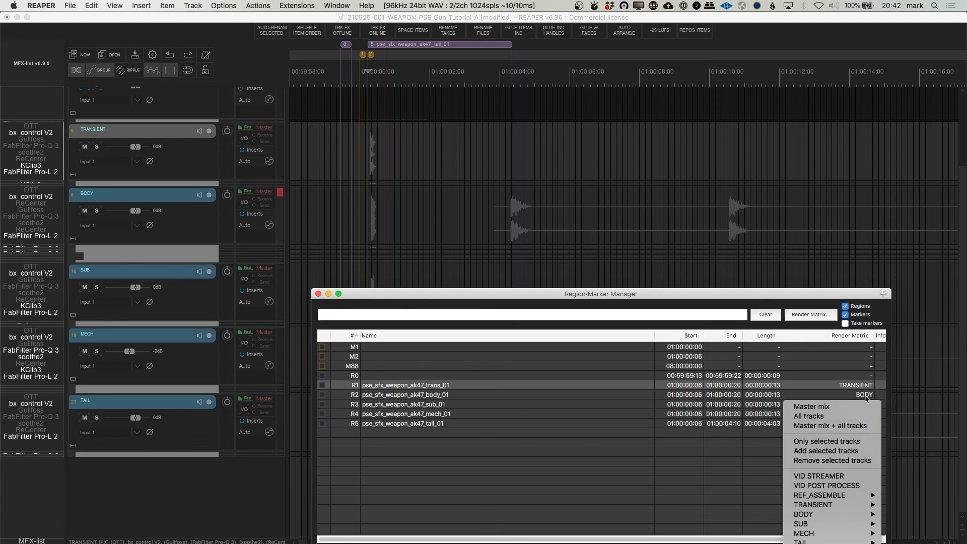
click(702, 400)
click(435, 423)
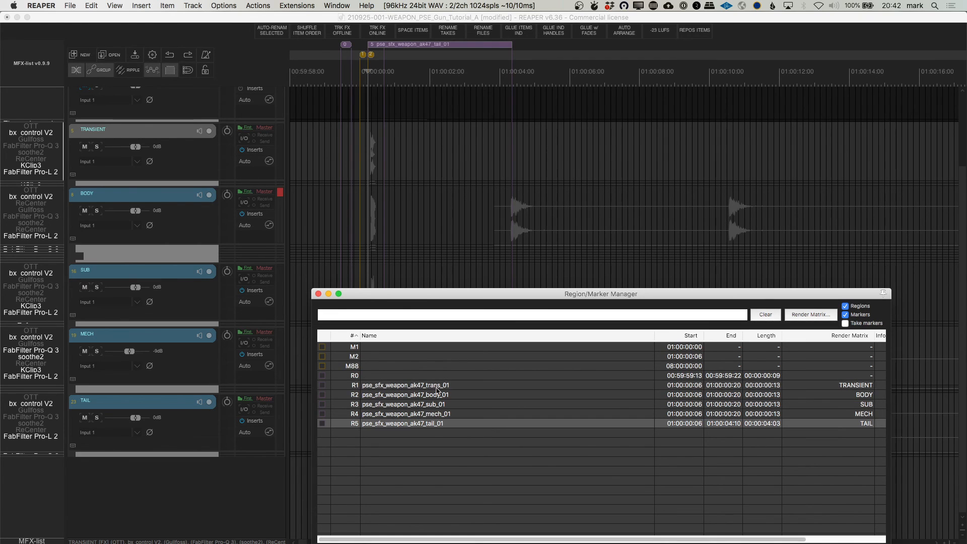
shift+click(436, 385)
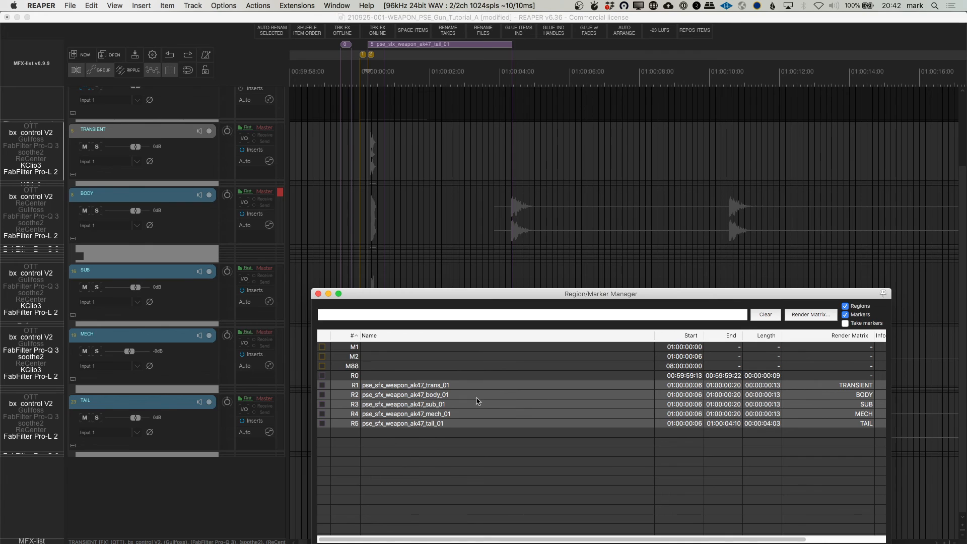
click(318, 294)
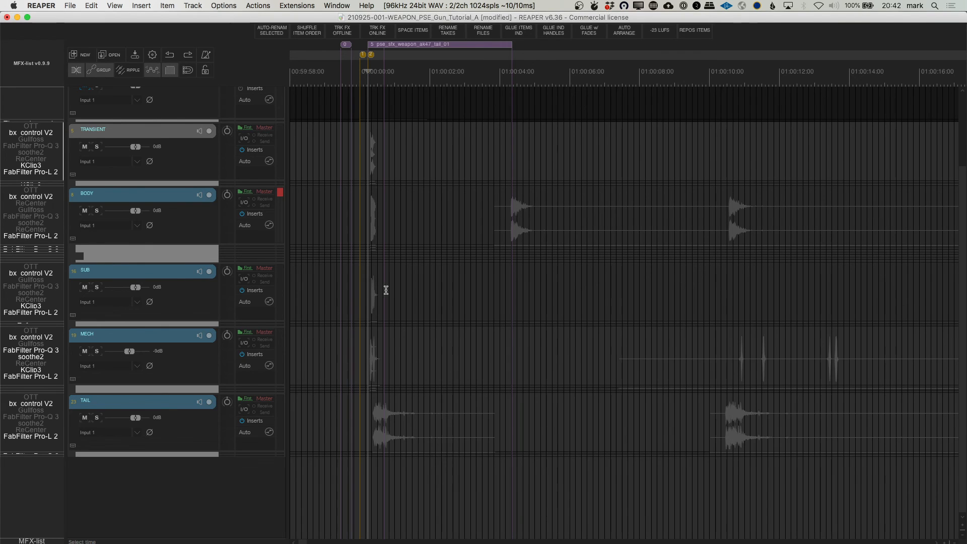
Expand the SUB, TRANSIENT and BODY folders to compare the start timing and fades of their clips
click(73, 315)
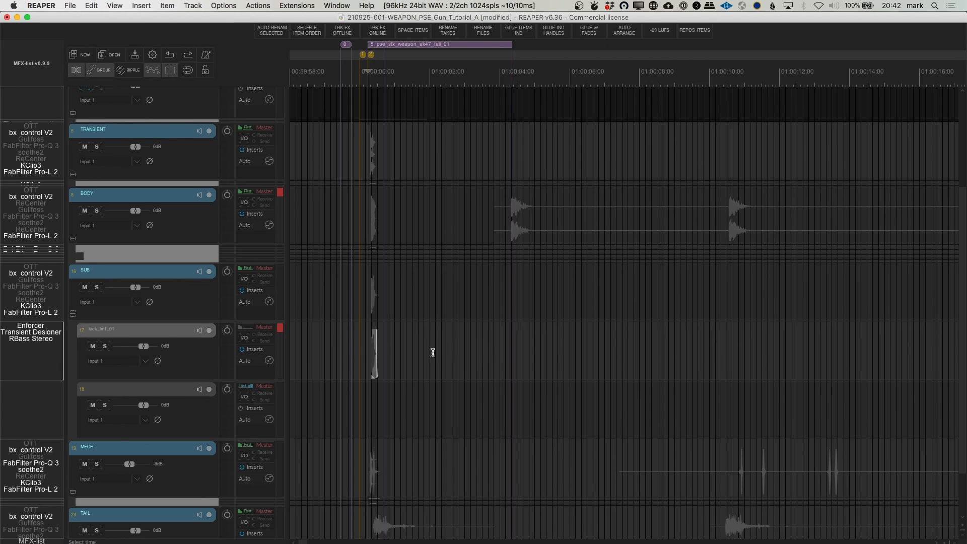
scroll(552, 354, up, 8)
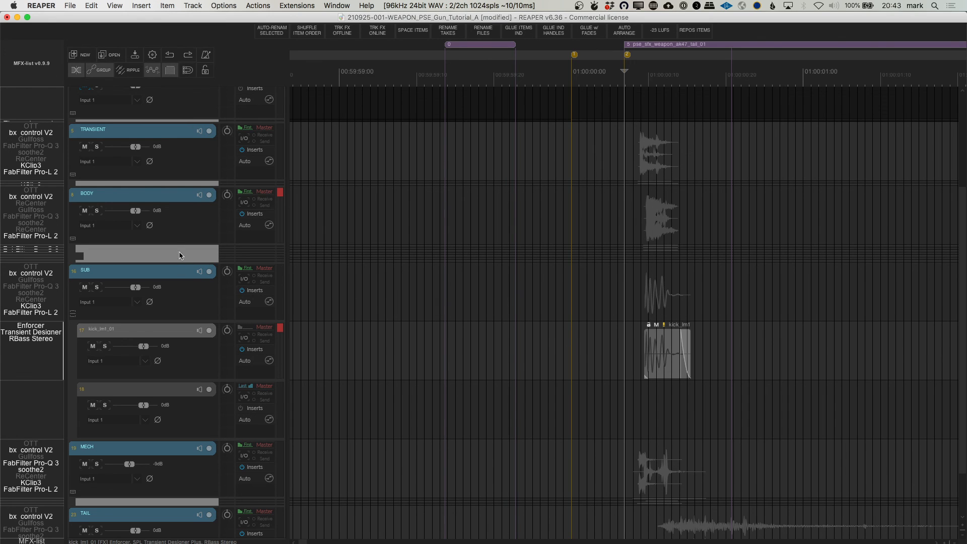
click(73, 175)
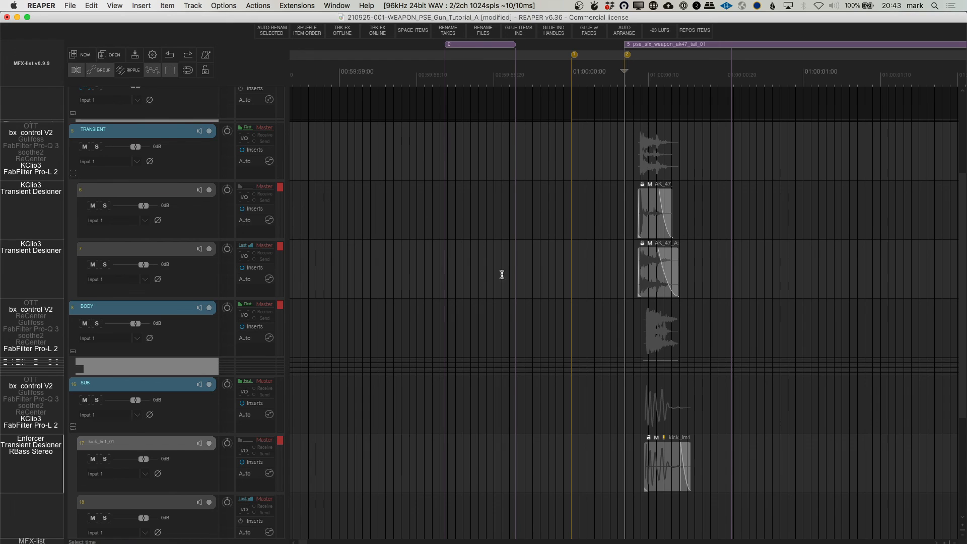
click(584, 212)
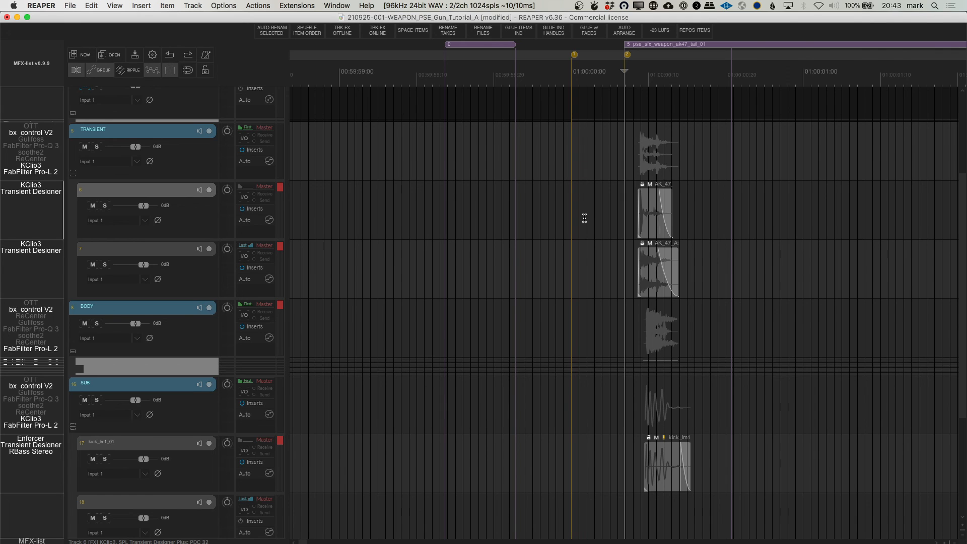
click(72, 352)
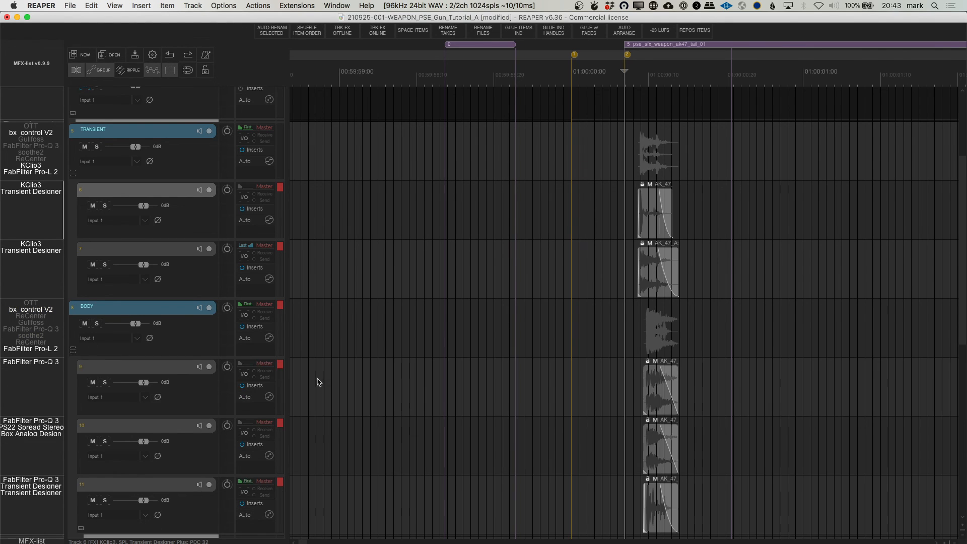
Review the clips across all expanded layer folders and play the full gunshot from the region start
scroll(571, 412, down, 4)
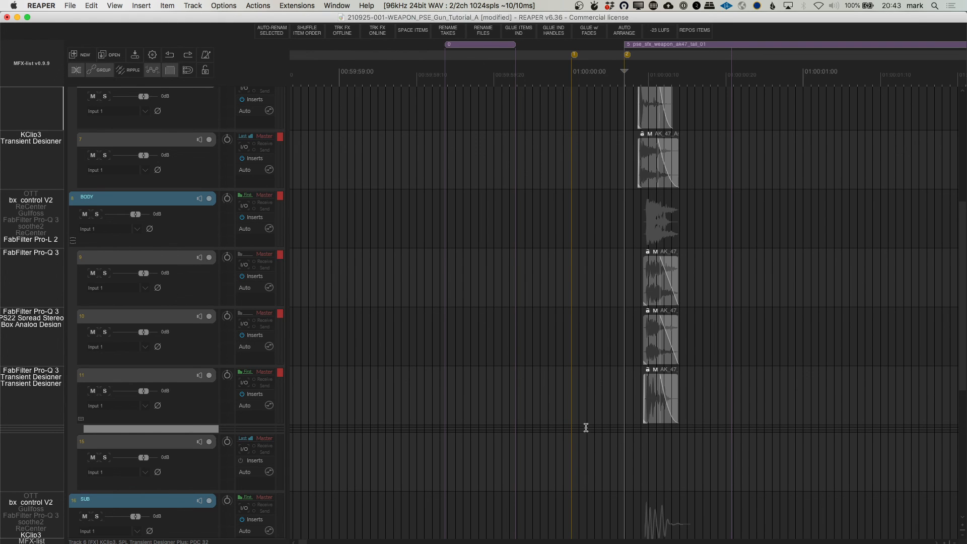
scroll(580, 367, down, 10)
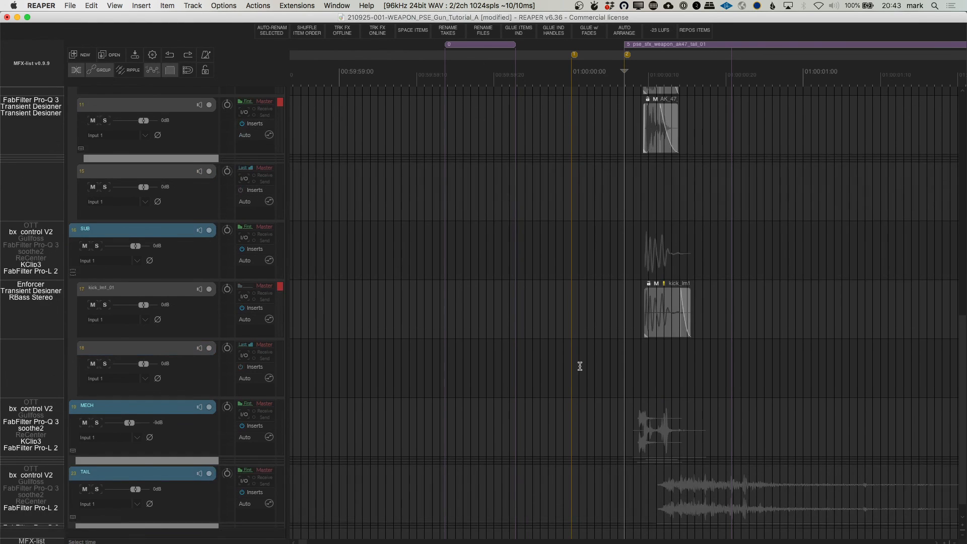
scroll(665, 360, up, 12)
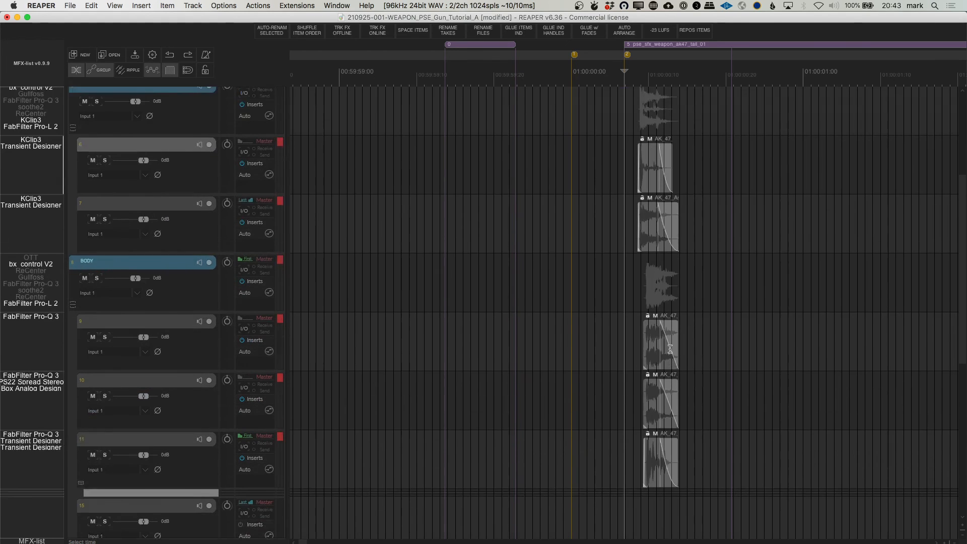
scroll(669, 348, up, 6)
scroll(730, 332, down, 4)
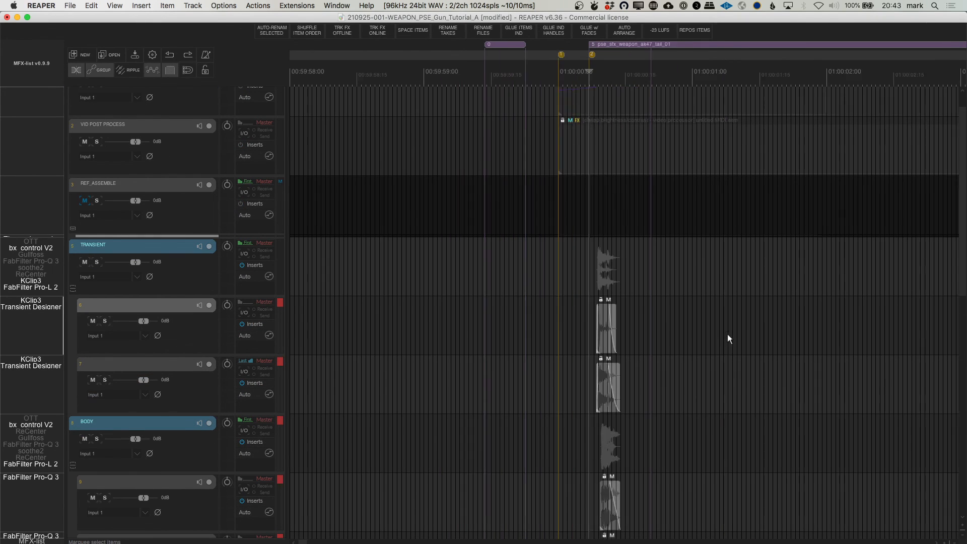
key(space)
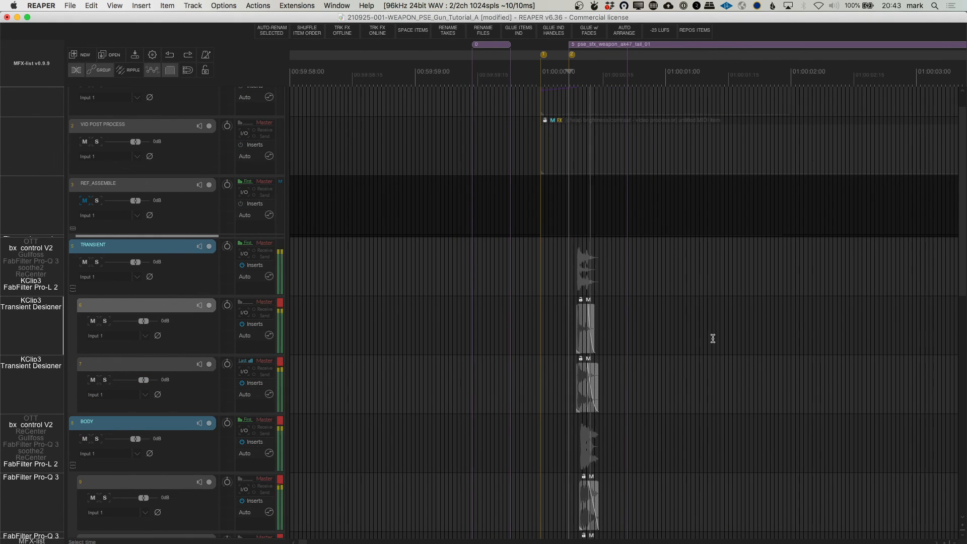